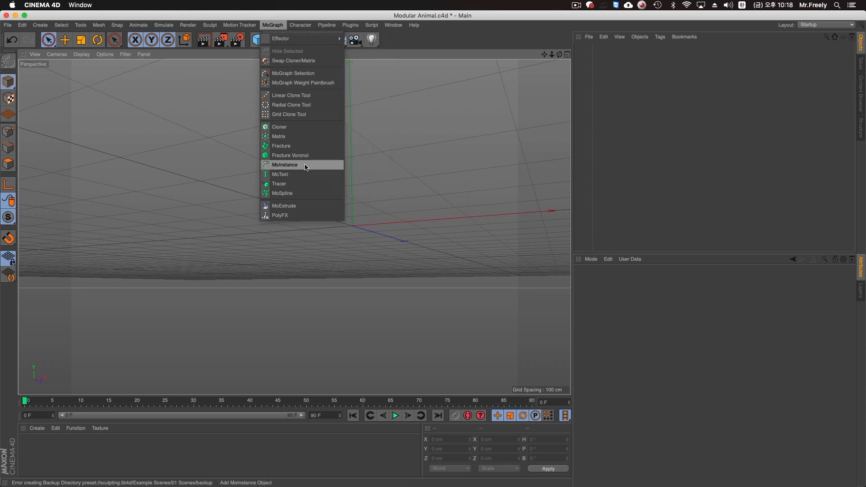
mouse_move(312, 38)
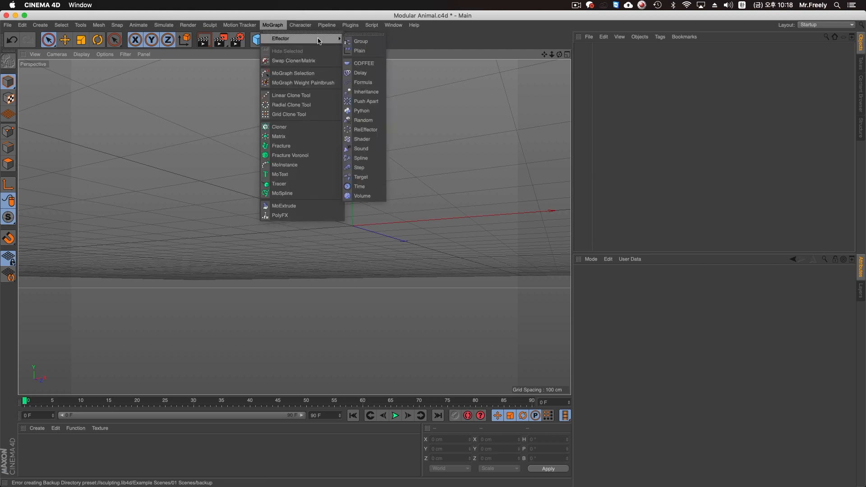
left_click(518, 164)
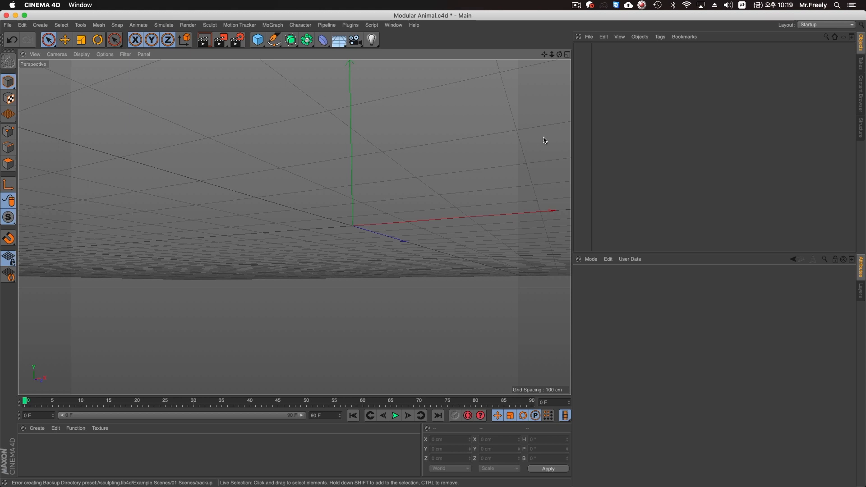
Browse the Content Browser presets to the 01 Scenes folder in the Sculpting example scenes
left_click(859, 95)
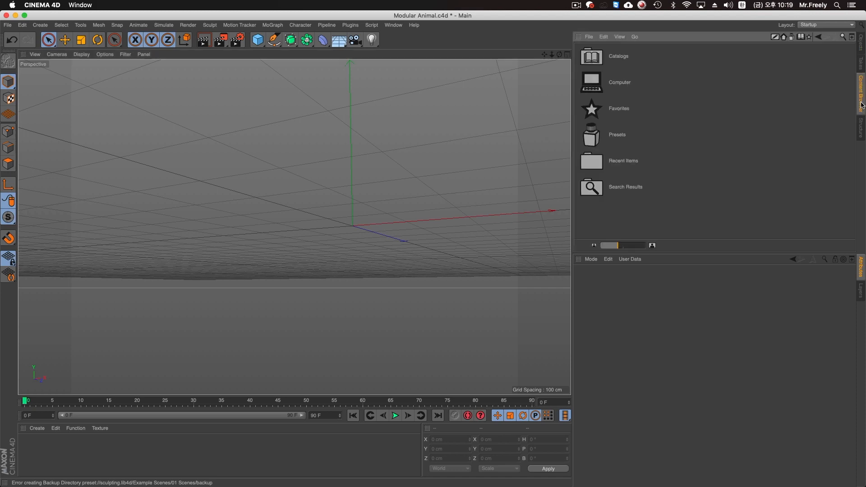
double_click(648, 130)
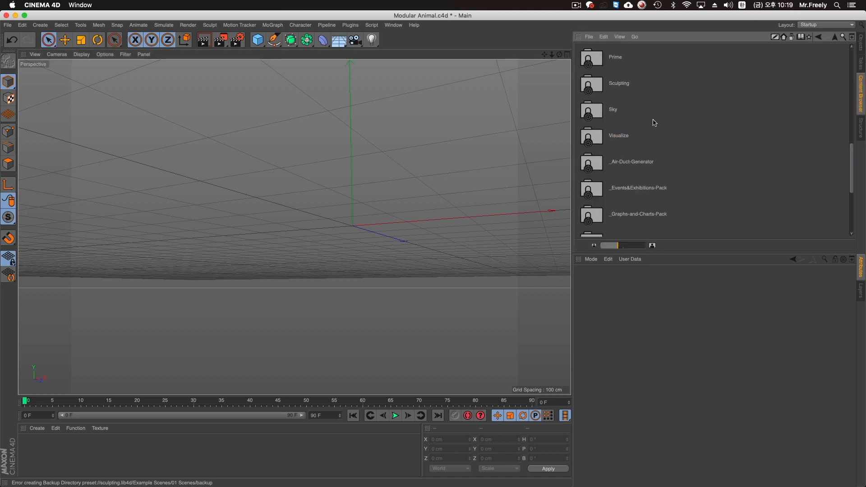
double_click(634, 84)
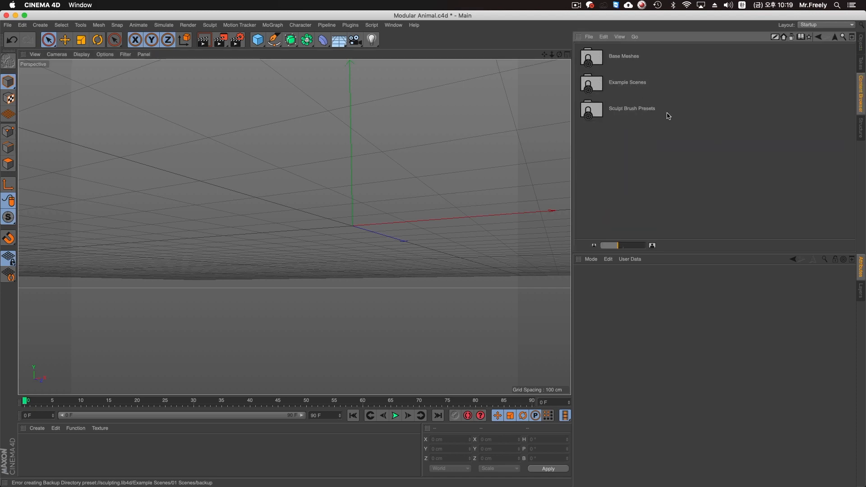
left_click(835, 40)
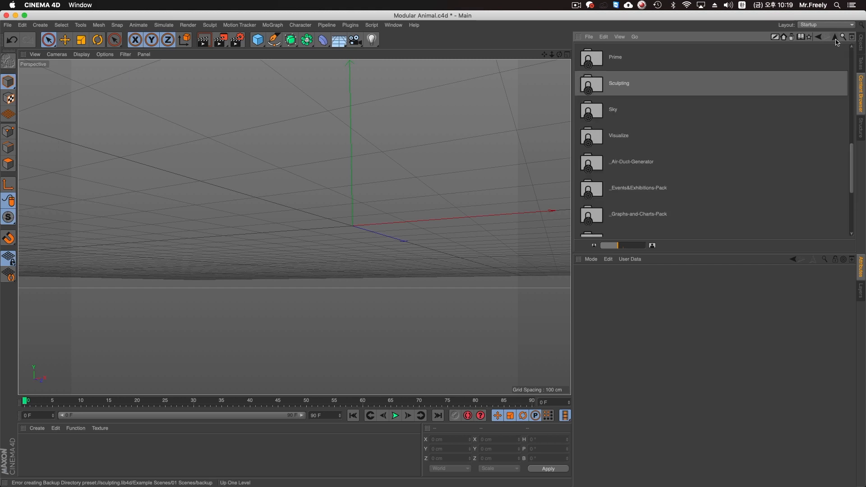
scroll(694, 112, "up", 5)
scroll(667, 123, "down", 6)
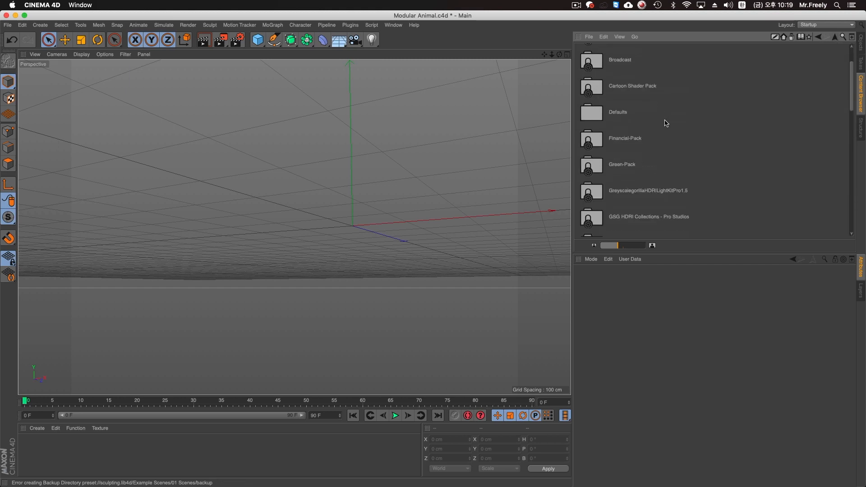
scroll(667, 122, "down", 5)
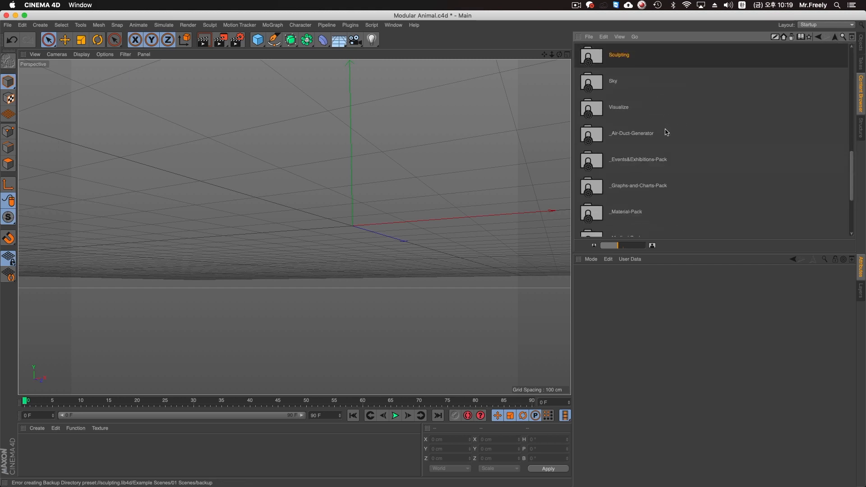
double_click(610, 59)
double_click(640, 94)
double_click(622, 63)
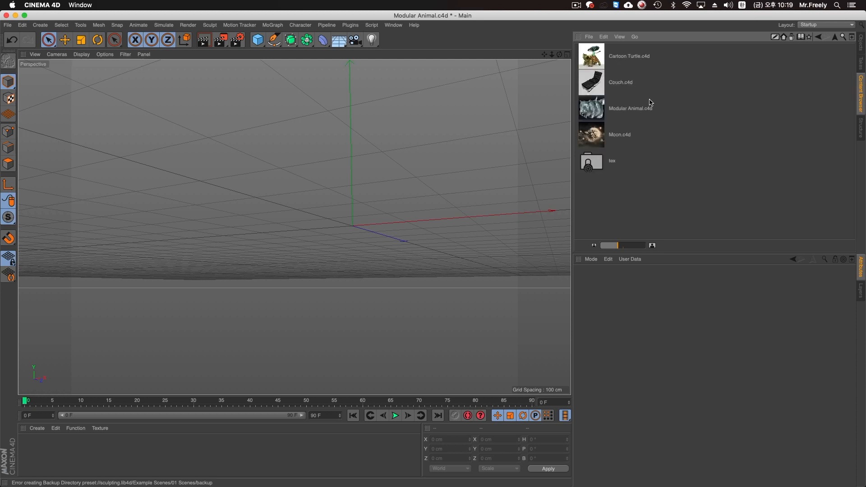
Examine the example renders, sculpt brush presets and base meshes in the Sculpting preset library
left_click(834, 38)
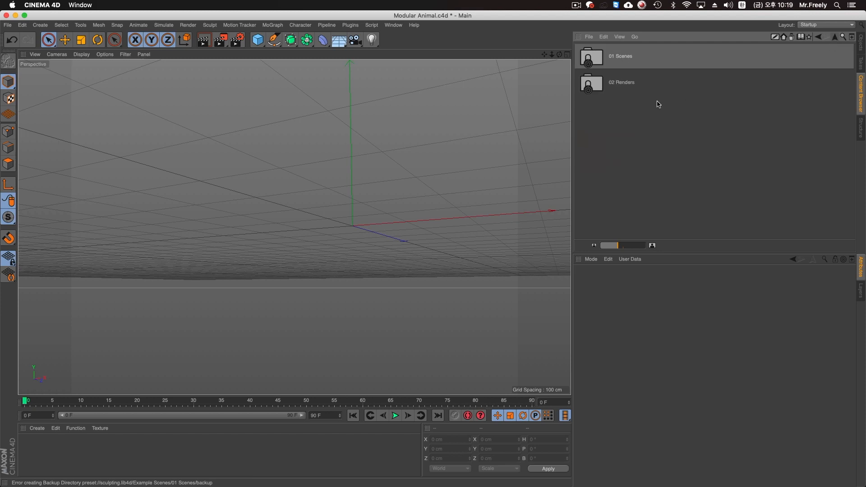
double_click(615, 82)
left_click(834, 38)
left_click(834, 38)
double_click(649, 109)
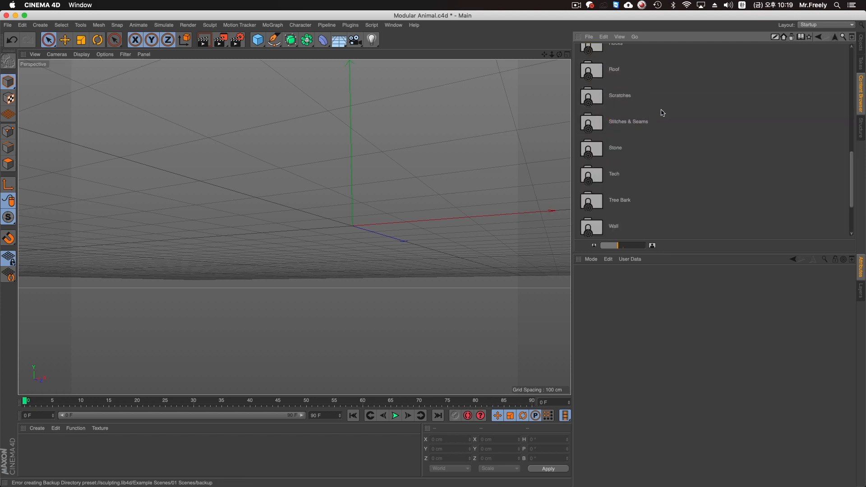
left_click(835, 38)
double_click(603, 63)
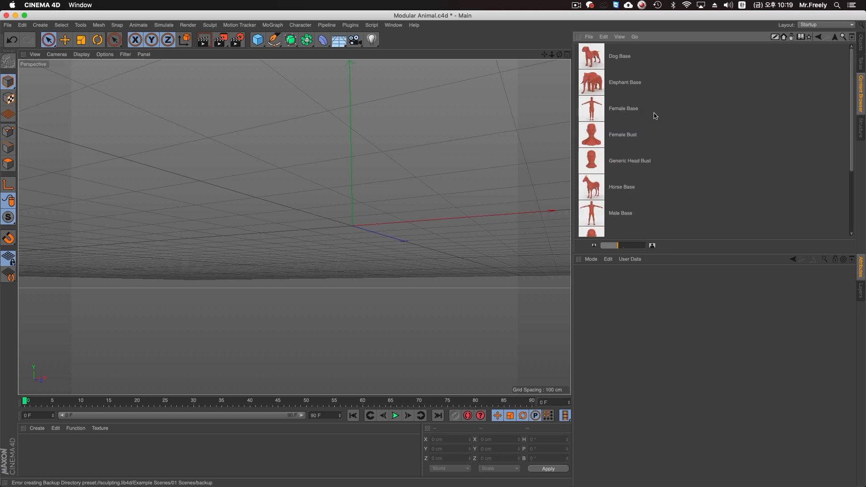
scroll(651, 142, "down", 4)
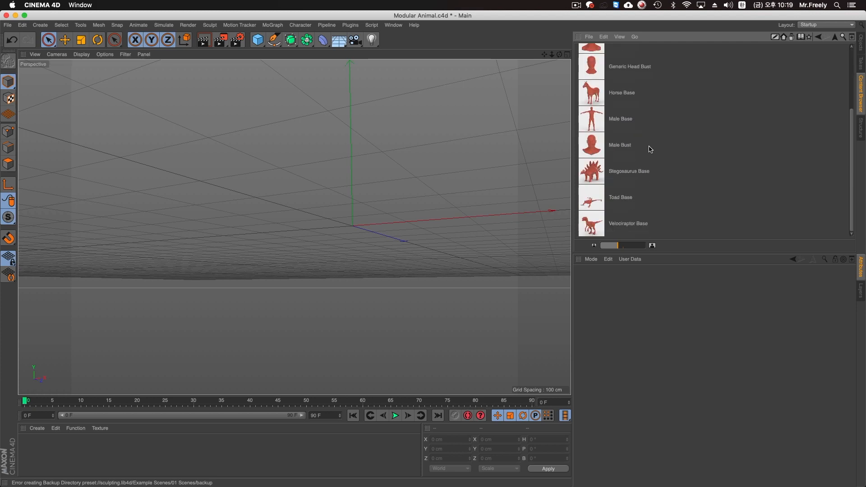
scroll(649, 149, "up", 4)
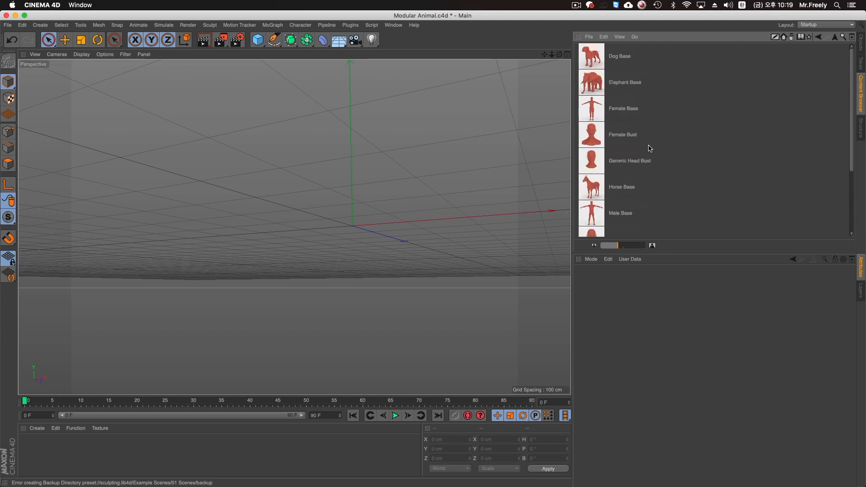
left_click(835, 38)
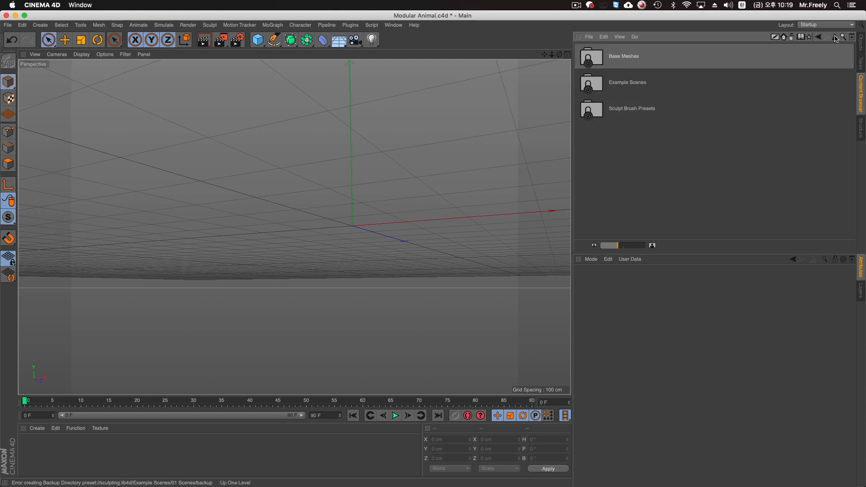
Open the example scene Modular Animal.c4d from the Sculpting presets, keeping the same name and title
double_click(654, 92)
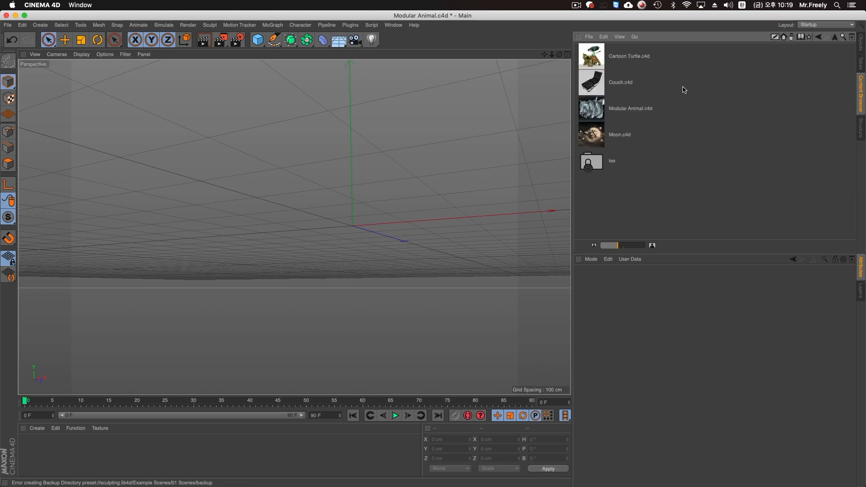
double_click(588, 109)
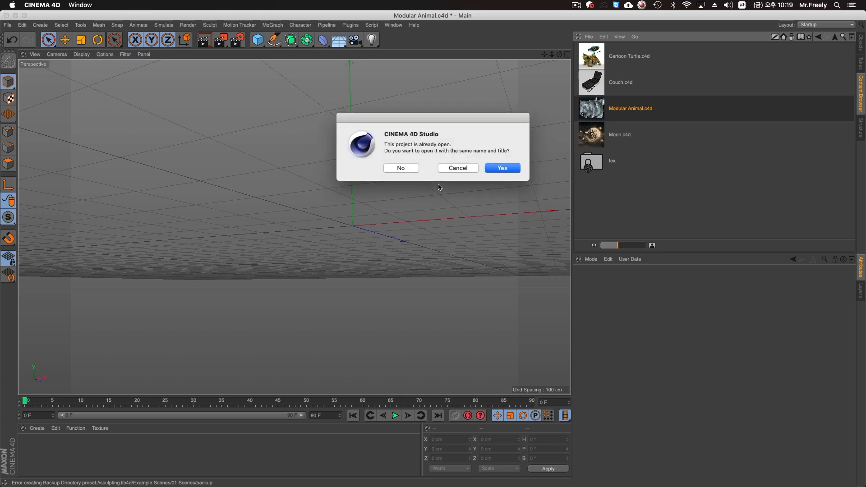
left_click(495, 170)
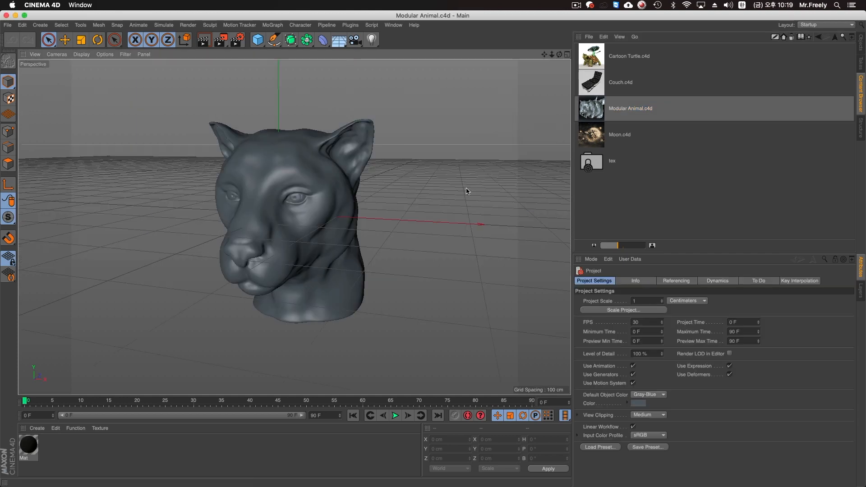
Delete all the separator and note objects listed above the Animal mesh in the object hierarchy
middle_click_drag(365, 203, 388, 196, "alt")
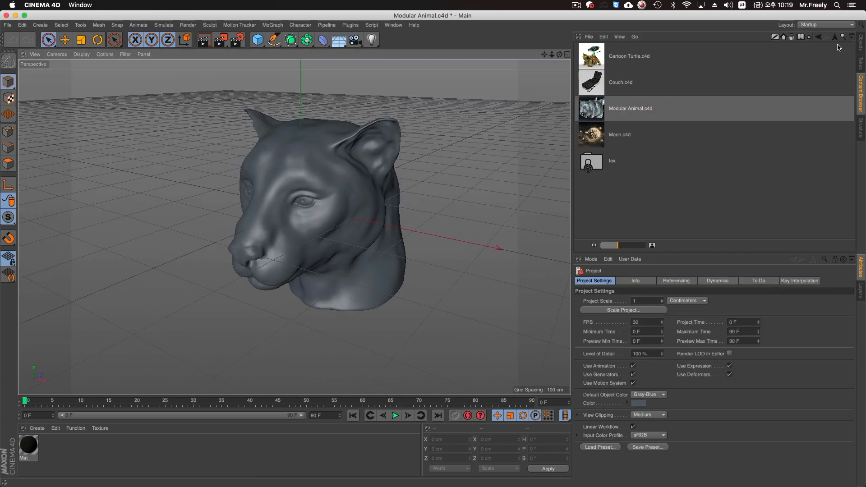
left_click(860, 47)
middle_click_drag(385, 184, 414, 180, "alt")
left_click_drag(413, 180, 385, 183, "alt")
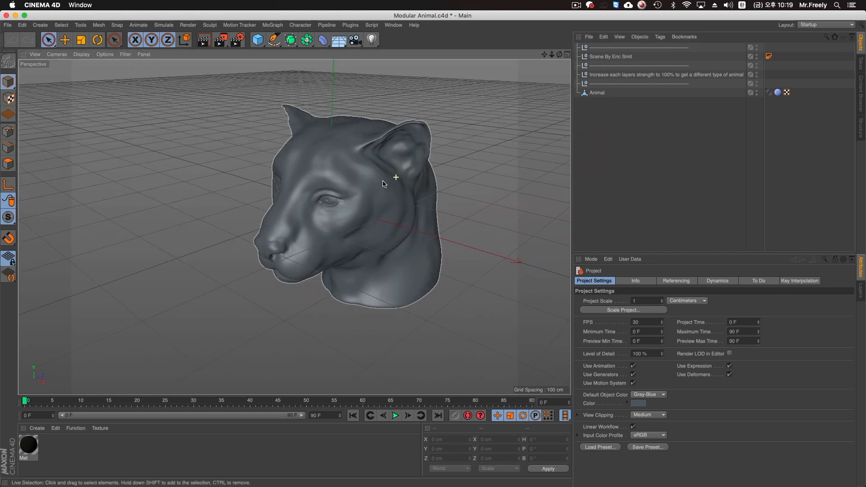
middle_click_drag(385, 183, 402, 173, "alt")
left_click_drag(731, 87, 623, 42)
key("Delete")
Remove the Sculpt tag from the Animal object
left_click(597, 47)
left_click(639, 47)
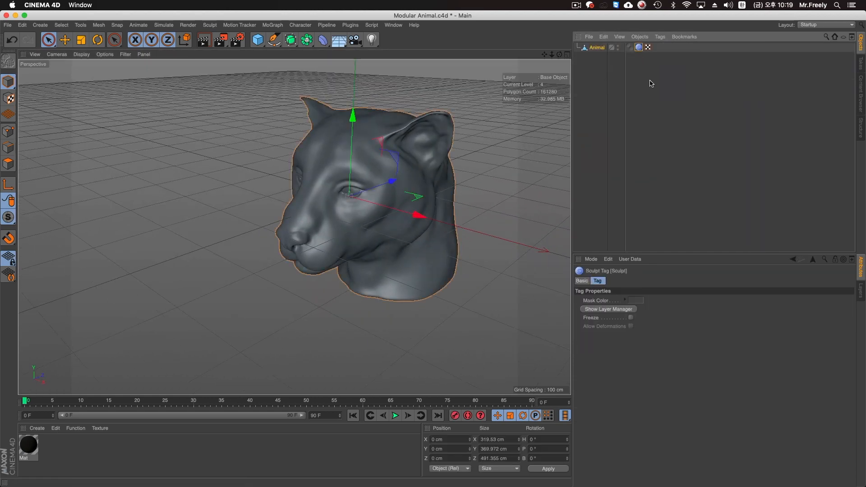
key("Delete")
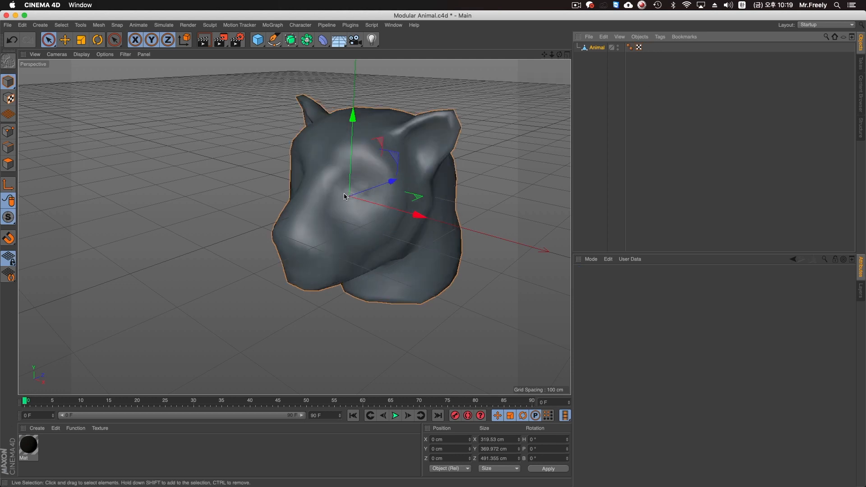
Enable the Angle Limit on the Animal's Phong tag and set the Phong Angle to 0°
left_click(629, 47)
left_click(627, 300)
left_click_drag(642, 310, 537, 311)
type("0")
key("Return")
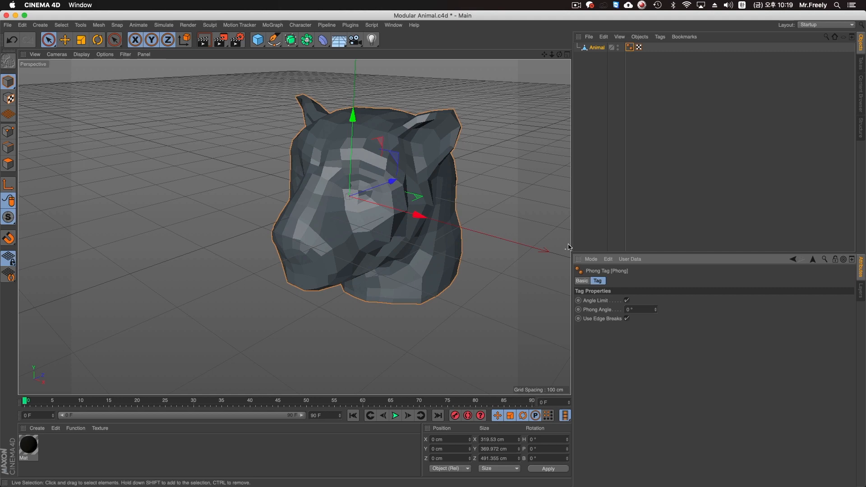
Set the timeline's end to 300 frames and extend the preview range to the full length
left_click_drag(460, 255, 413, 226, "alt")
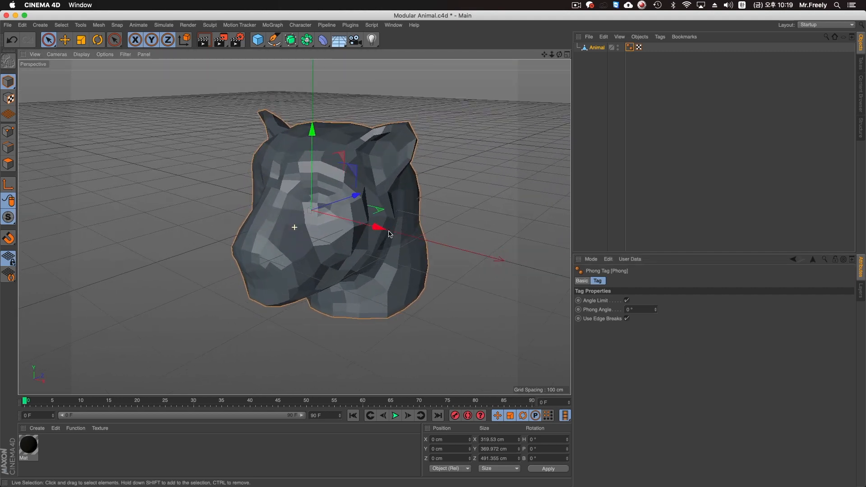
middle_click_drag(413, 226, 321, 255, "alt")
left_click(332, 415)
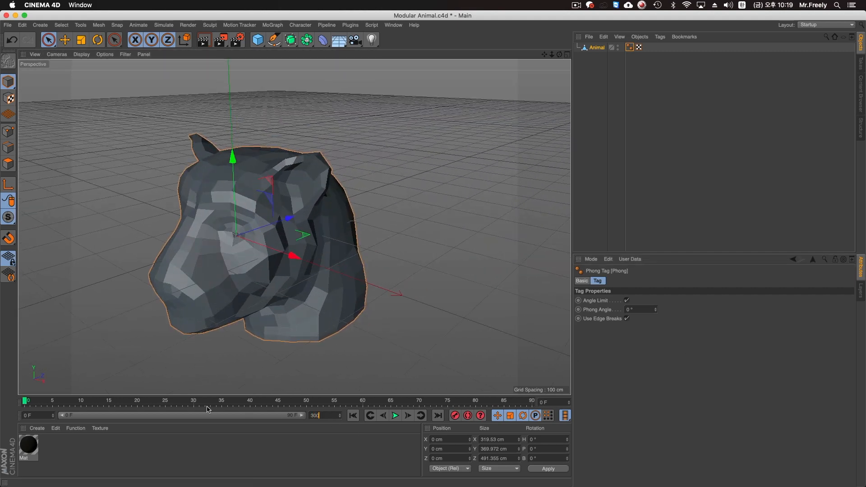
type("300")
key("Return")
left_click_drag(134, 416, 374, 422)
Delete the material Mat from the scene
left_click(27, 448)
key("Delete")
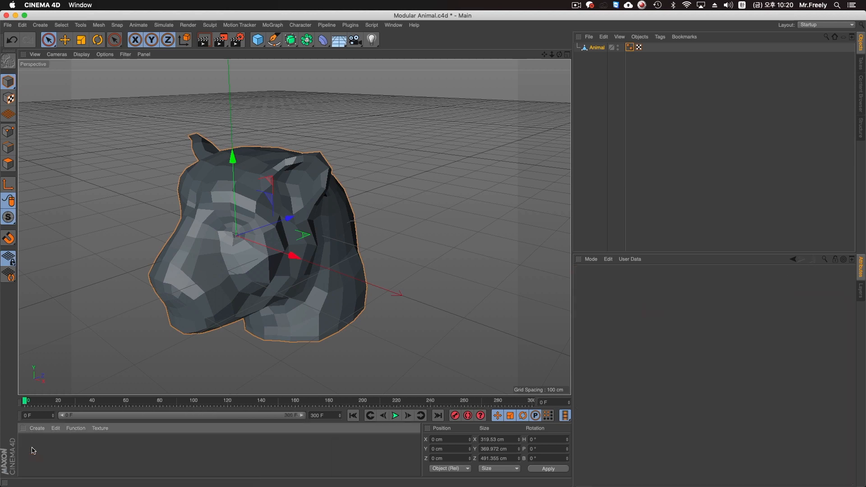
Add a MoGraph Cloner to the scene and rename it Animal_Cloner
middle_click_drag(230, 269, 288, 244, "alt")
left_click_drag(288, 243, 266, 256, "alt")
middle_click_drag(266, 255, 259, 259, "alt")
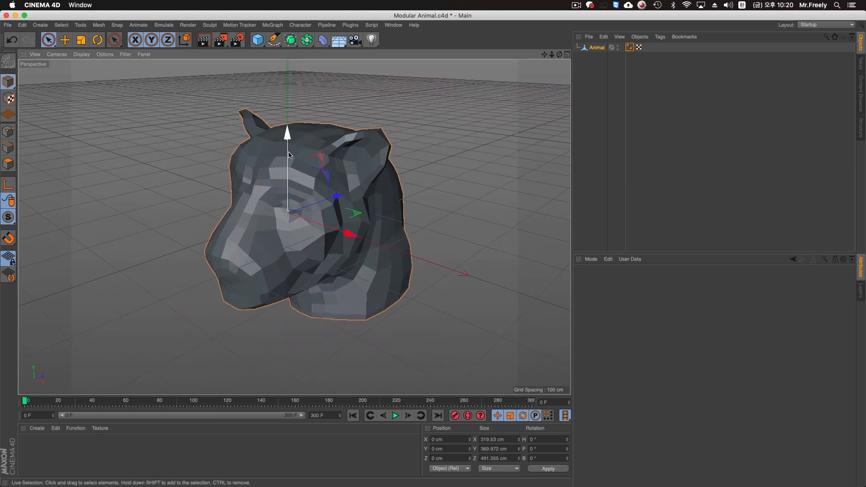
left_click(272, 25)
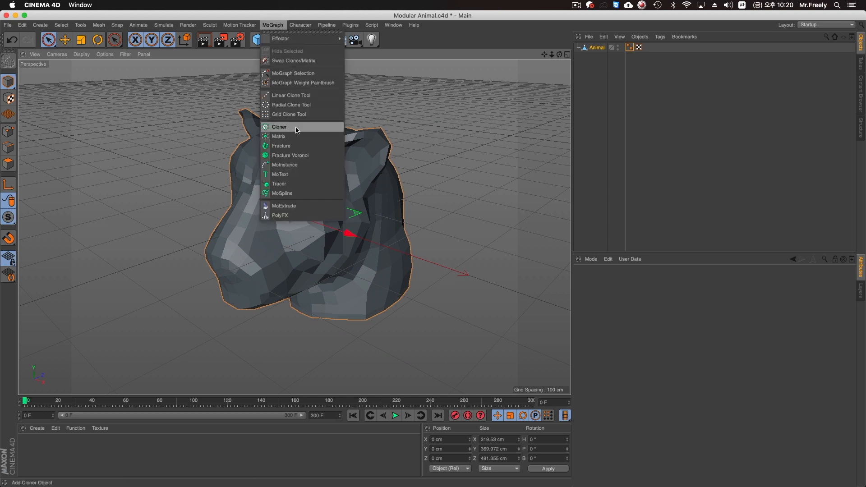
left_click(295, 129)
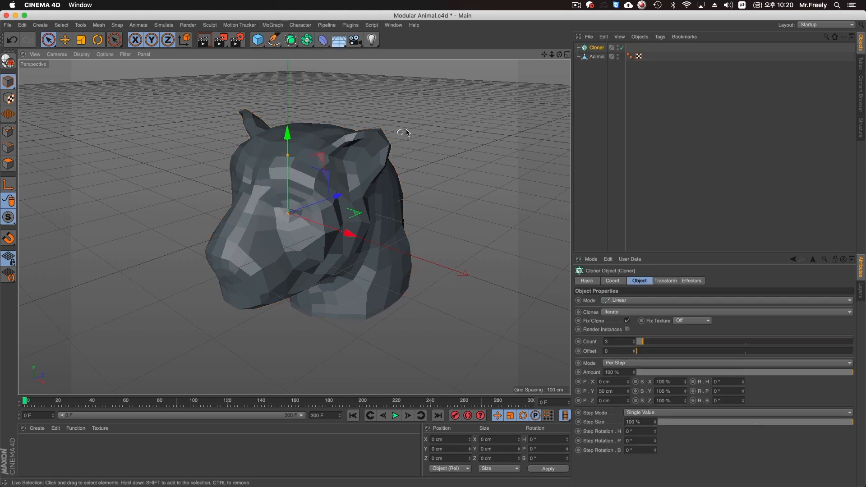
double_click(595, 48)
type("ㅁ")
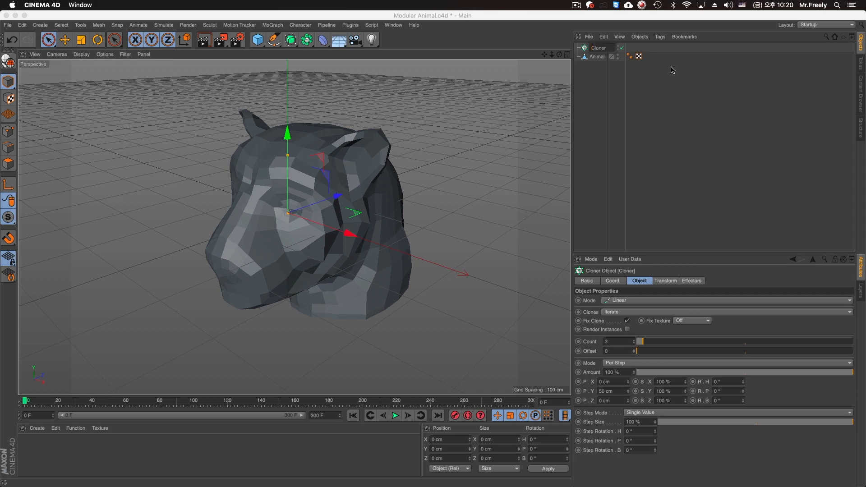
type("nimal_")
key("Return")
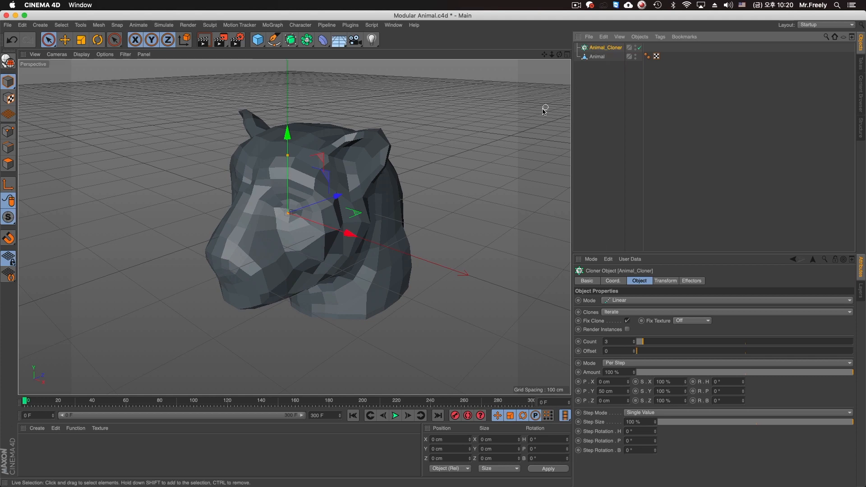
Add a Sphere as a child of Animal_Cloner and set the cloner's mode to Object
left_click_drag(258, 40, 440, 70)
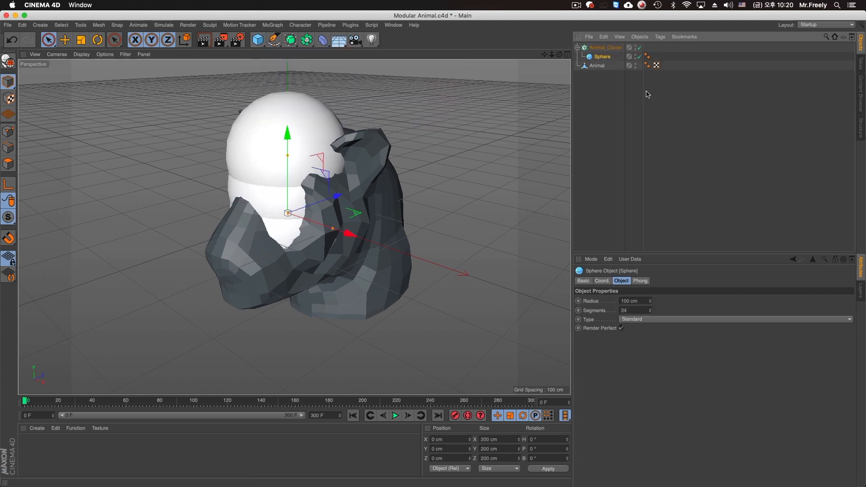
left_click(605, 47)
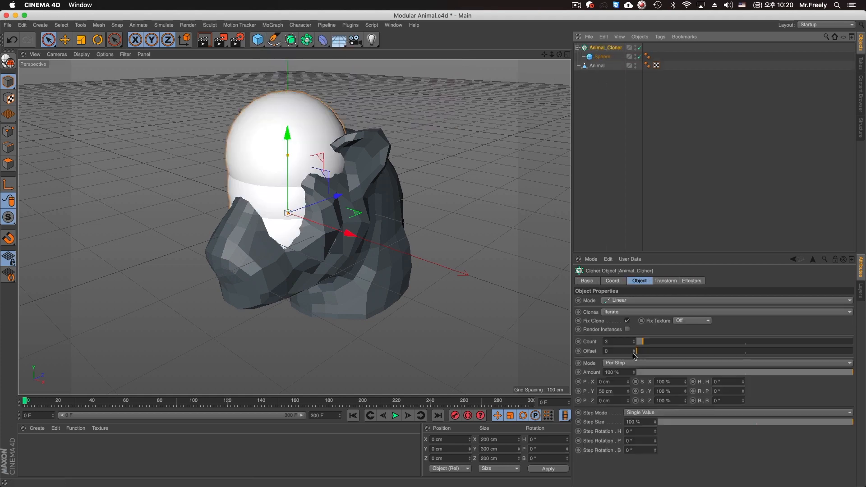
left_click(609, 301)
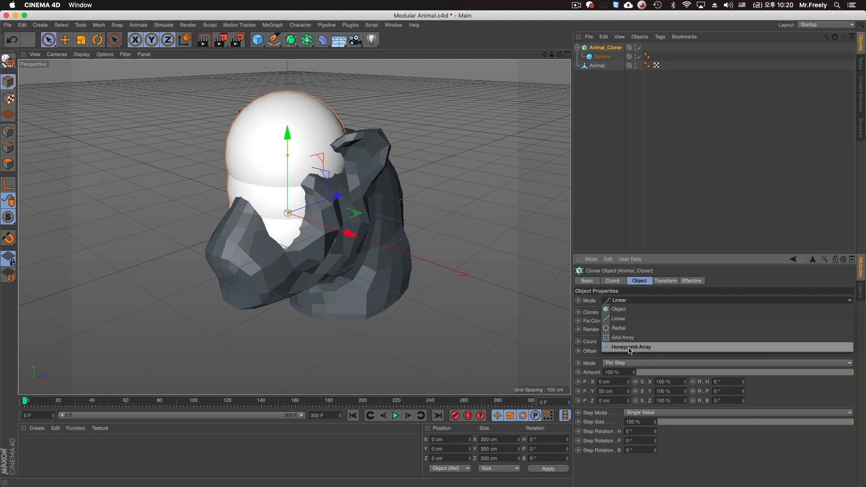
left_click(632, 310)
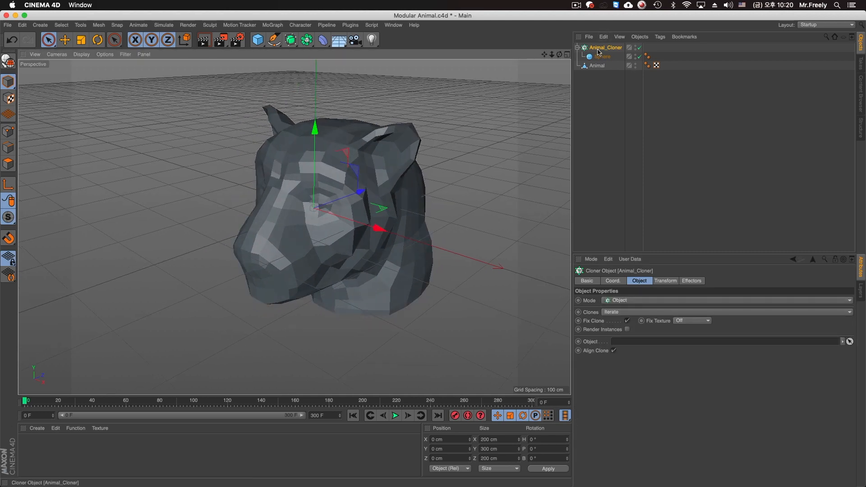
Link the Animal object as Animal_Cloner's target object and reduce the child Sphere's radius to 15 cm
left_click_drag(597, 65, 629, 342)
left_click(602, 57)
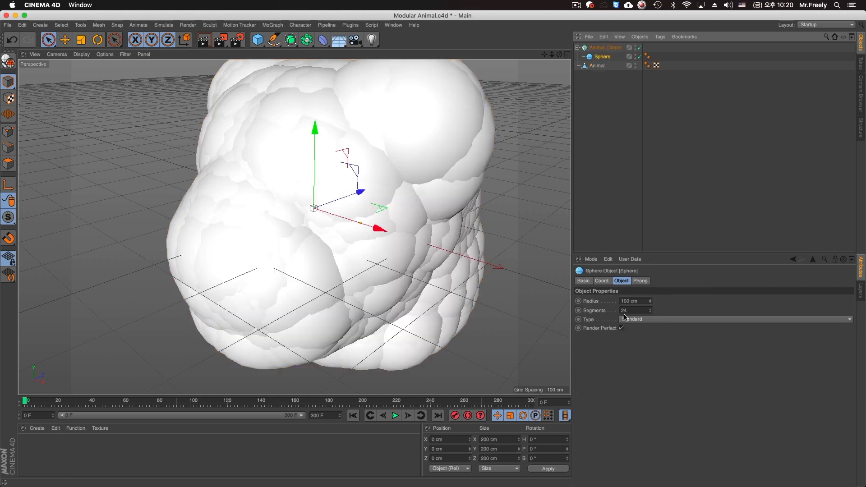
left_click(634, 301)
type("30")
key("Return")
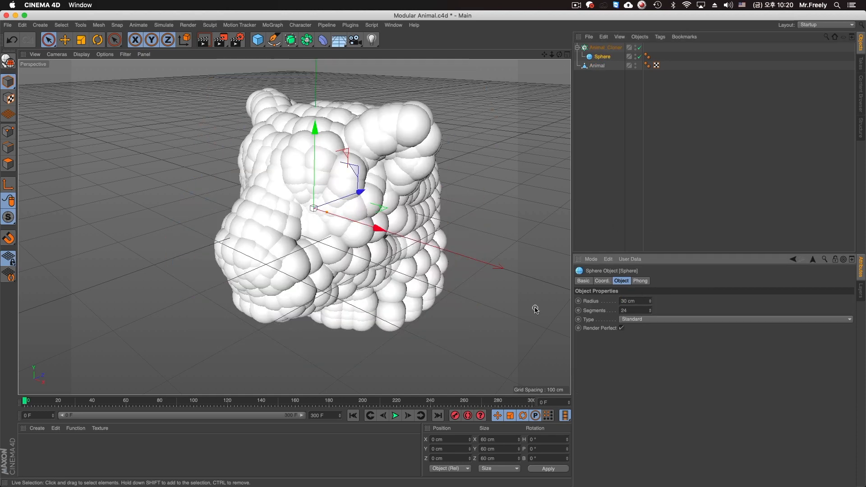
key("Return")
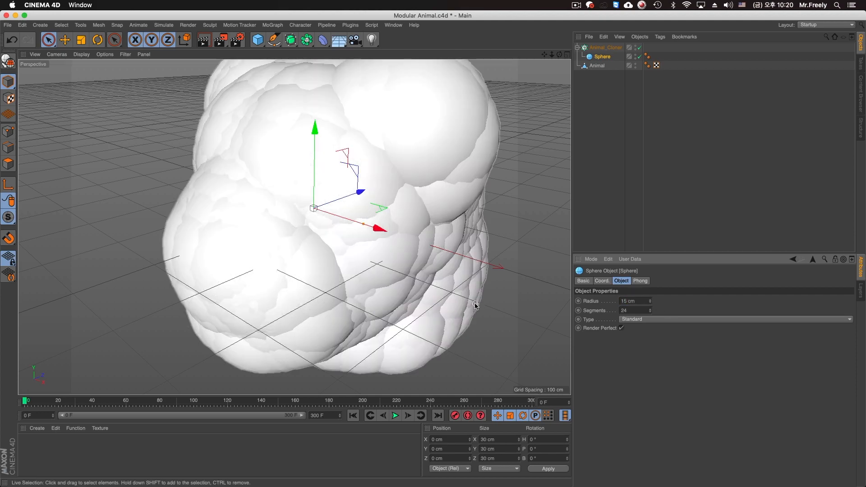
left_click_drag(491, 310, 413, 237, "alt")
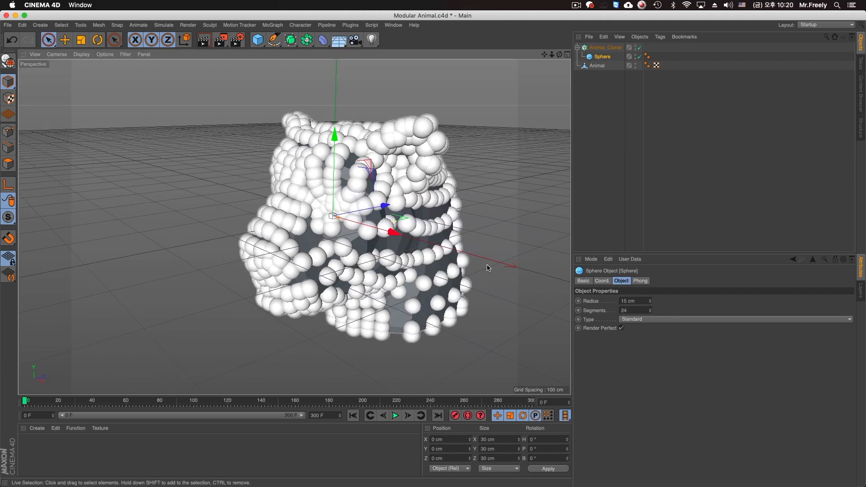
Turn off Render Perfect for the Sphere, change its type to Octahedron and set its segments to 10
left_click(621, 329)
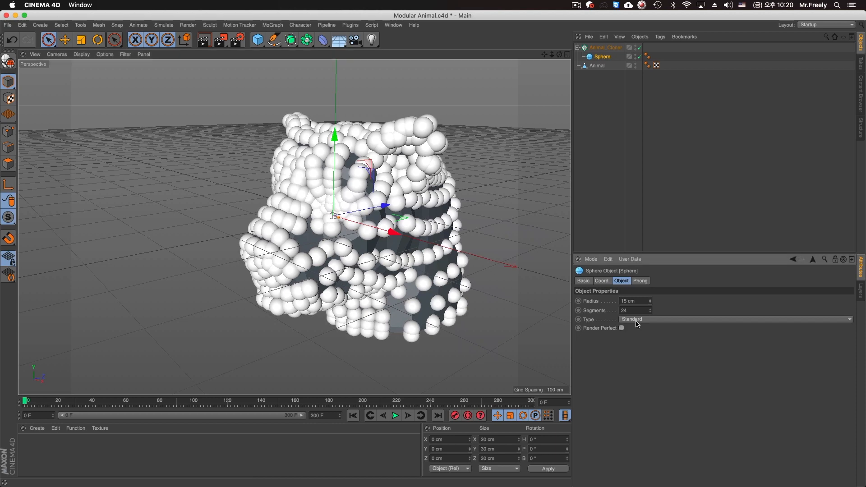
left_click(638, 320)
left_click(648, 360)
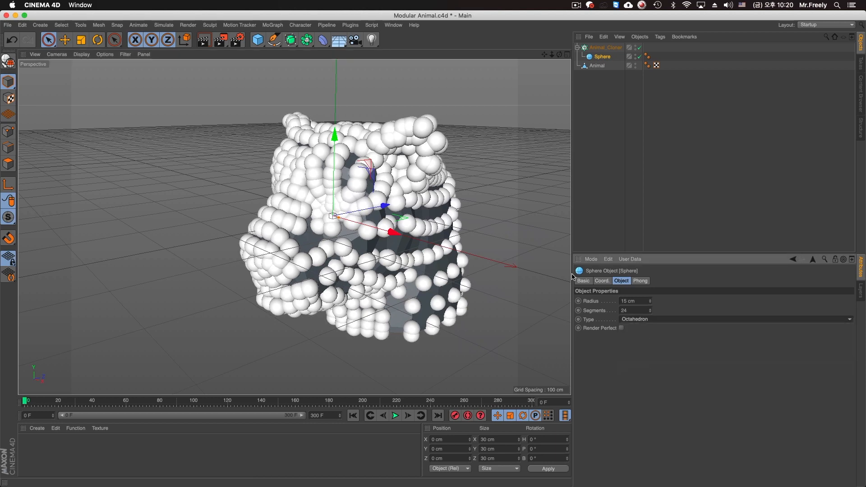
middle_click_drag(478, 245, 482, 246, "alt")
double_click(635, 309)
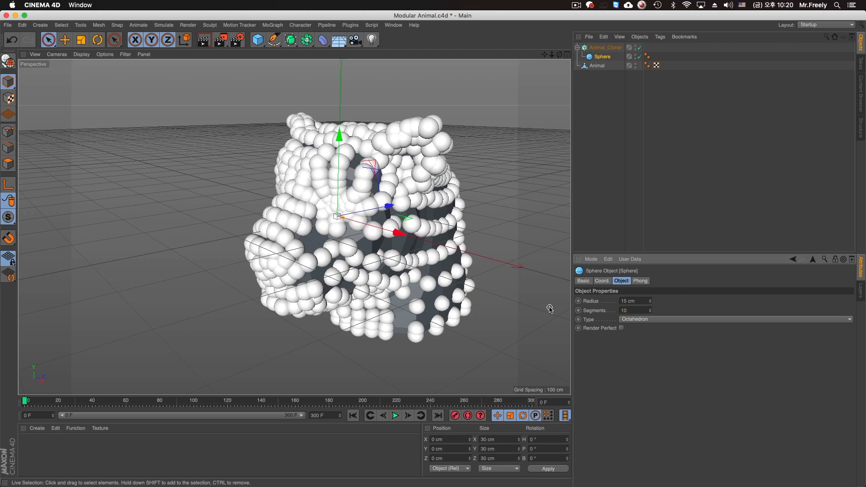
key("Return")
left_click_drag(443, 203, 484, 227, "alt")
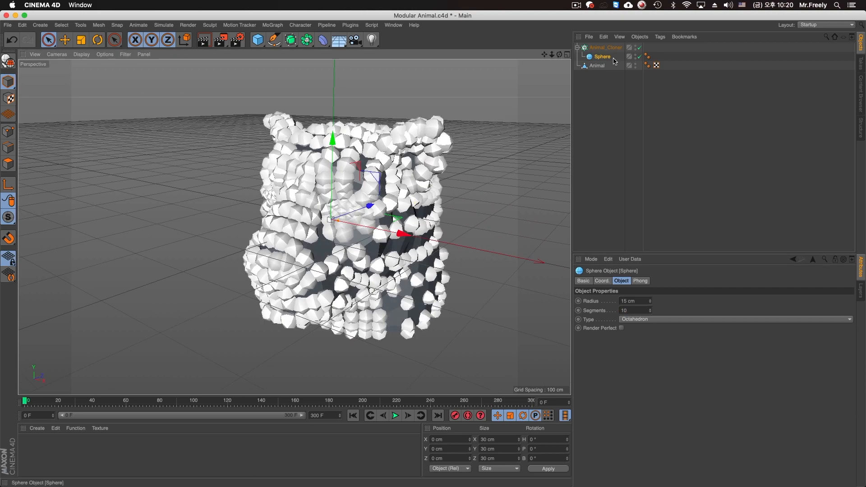
Set the phong angle of the Sphere's Phong tag to 0° for faceted shading
left_click(647, 57)
double_click(643, 309)
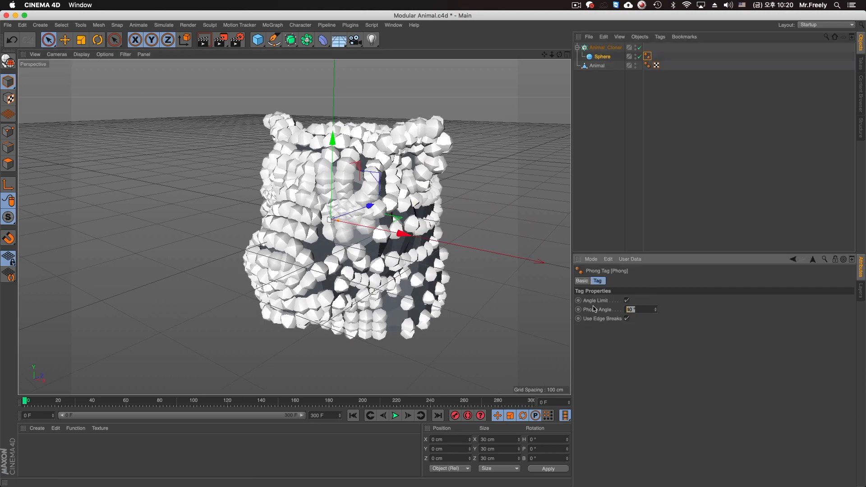
key("Return")
mouse_move(326, 222)
left_mouse_down("alt")
mouse_move(424, 224)
mouse_move(317, 222)
mouse_move(355, 228)
mouse_move(281, 208)
mouse_move(333, 213)
left_mouse_up("alt")
scroll(332, 213, "up", 6)
scroll(333, 212, "down", 1)
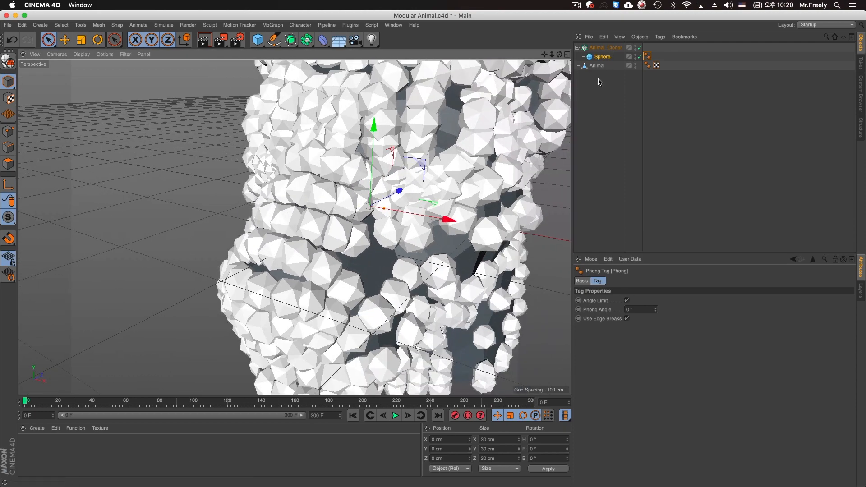
Hide the Animal mesh, examine the sphere clones alone from several angles, and show the mesh again
left_click(633, 67)
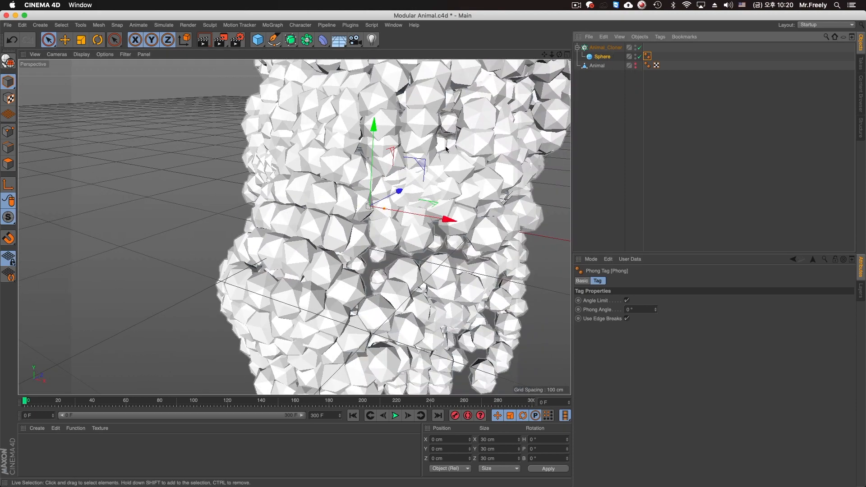
left_click_drag(445, 145, 341, 179, "alt")
right_click_drag(340, 179, 304, 199, "alt")
left_click_drag(358, 172, 361, 199, "alt")
left_click(635, 64)
Disable Animal_Cloner and its Sphere, examine the vertices of the Animal mesh, return to model mode and re-enable the cloner
left_click_drag(639, 56, 640, 48)
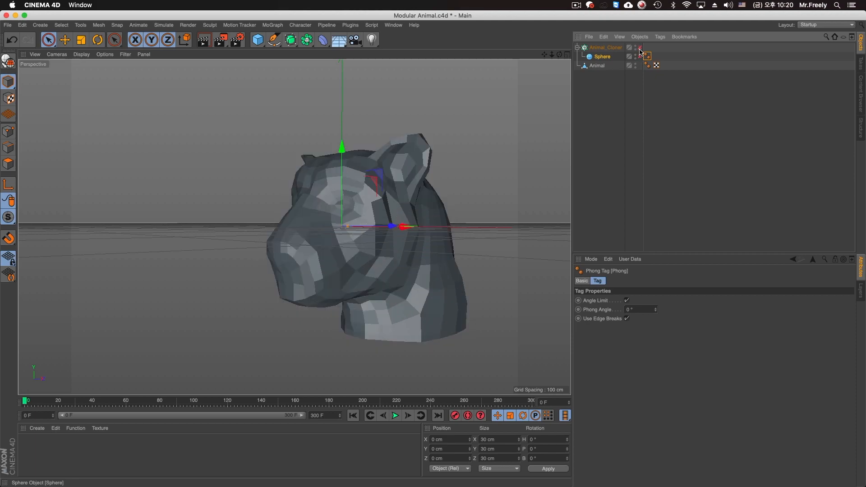
left_click(598, 66)
left_click_drag(317, 221, 278, 236, "alt")
scroll(276, 238, "up", 3)
left_click(8, 131)
left_click_drag(346, 206, 431, 220, "alt")
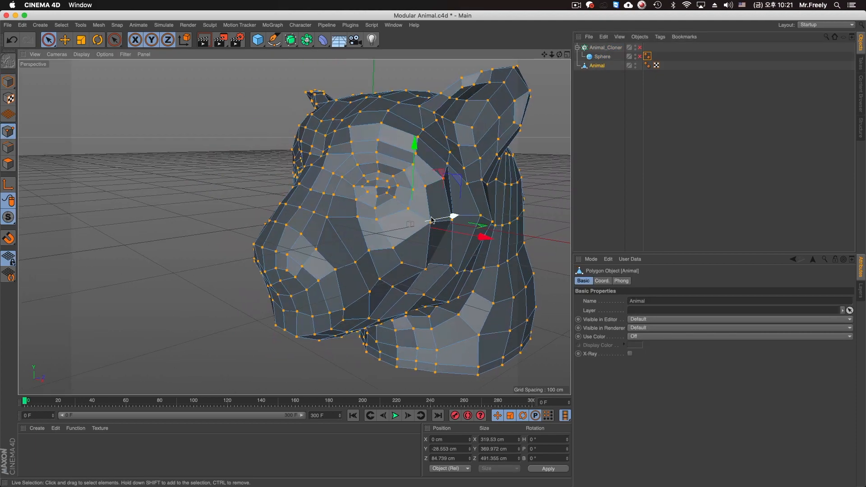
left_click(8, 81)
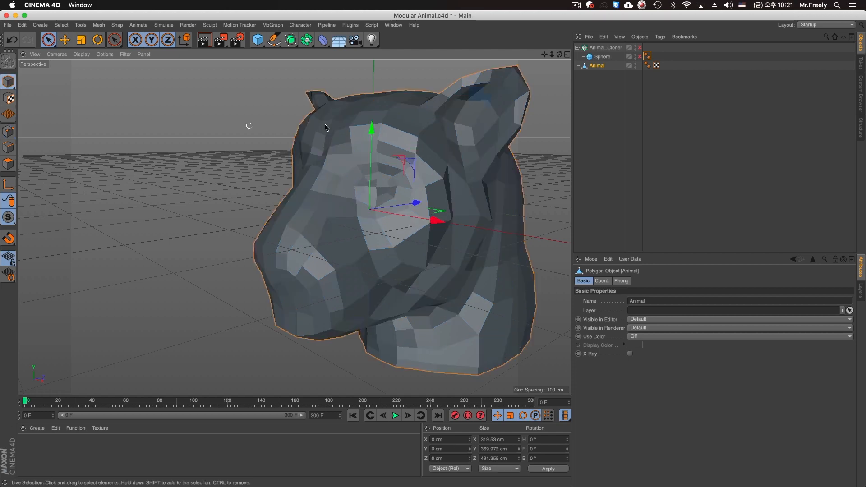
left_click(605, 48)
left_click(639, 47)
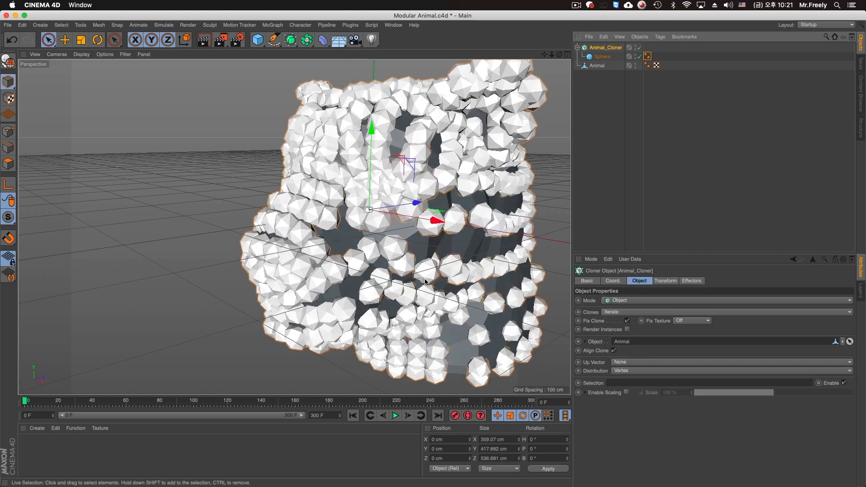
Examine how the clones sit on the mesh vertices and hide the Animal object in both editor and renderer
left_click_drag(413, 269, 453, 266, "alt")
scroll(383, 214, "up", 5)
scroll(366, 213, "down", 5)
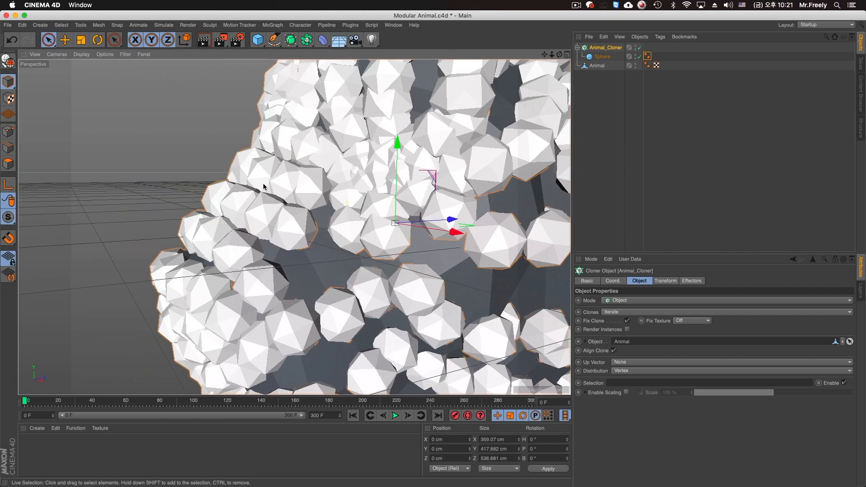
middle_click_drag(303, 189, 258, 199, "alt")
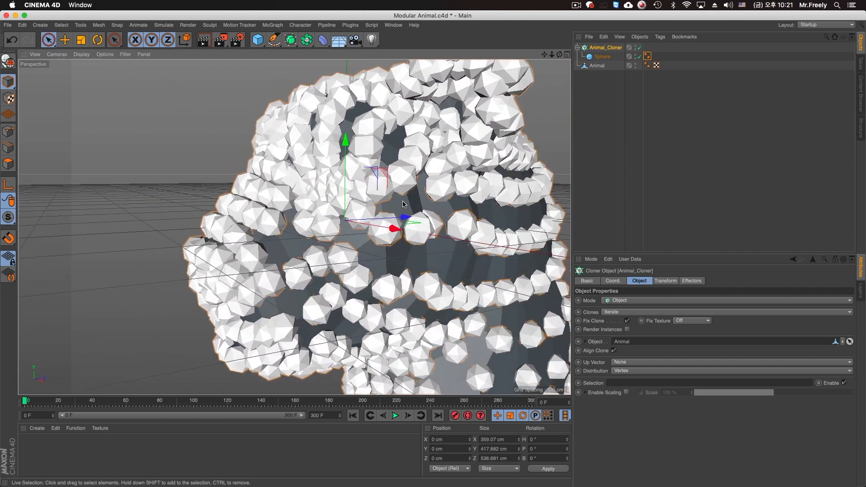
left_click_drag(356, 212, 435, 246, "alt")
left_click(636, 65)
left_click(636, 66, "alt")
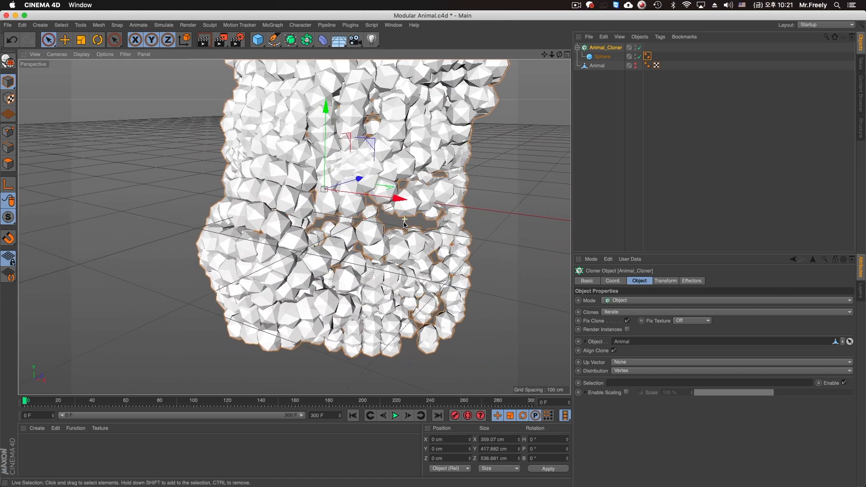
Enable scaling of Animal_Cloner's clones, reduce the scale slightly below 100 %, and inspect the clones around the head
left_click(604, 393)
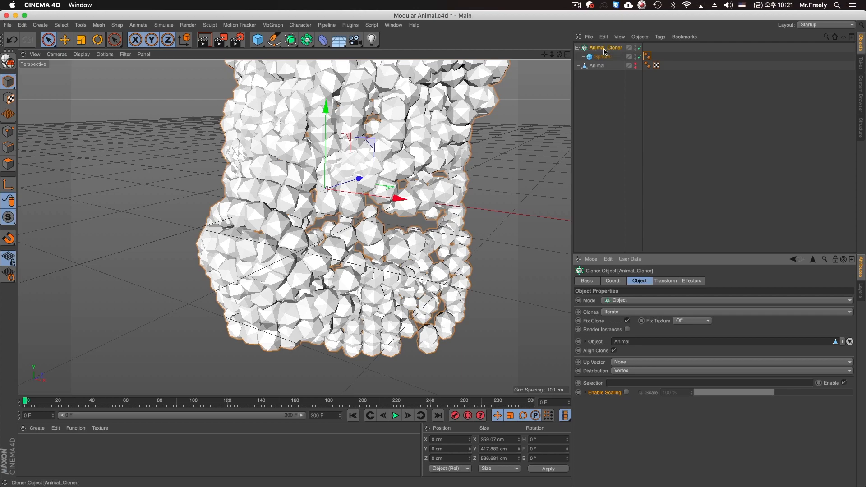
left_click(626, 393)
left_click_drag(345, 246, 364, 244, "alt")
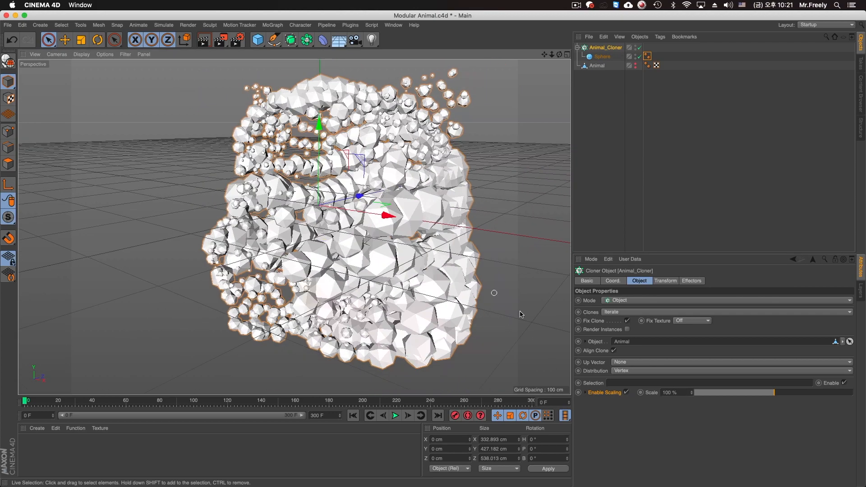
mouse_move(765, 396)
left_mouse_down()
mouse_move(732, 393)
mouse_move(754, 394)
left_mouse_up()
left_click_drag(335, 224, 318, 199, "alt")
scroll(317, 188, "up", 5)
scroll(318, 188, "down", 5)
left_click_drag(329, 230, 251, 220, "alt")
Set the Sphere's radius to 12 cm, trying a smaller 8 cm radius first
left_click(603, 56)
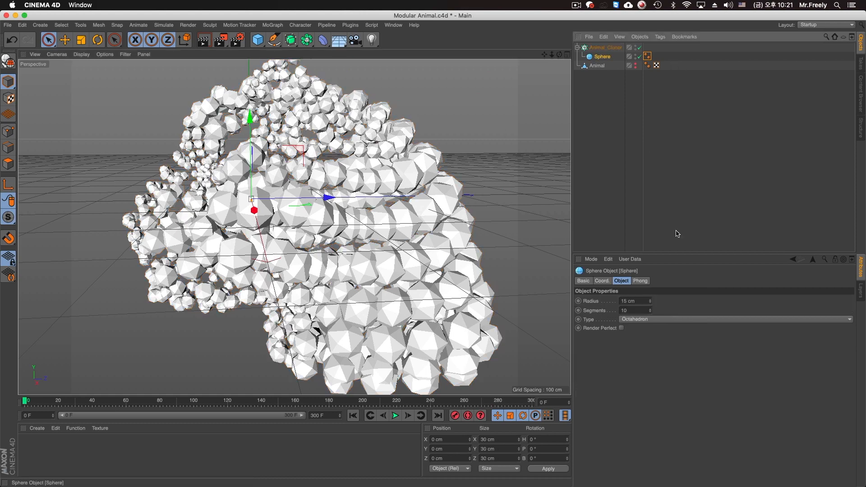
left_click_drag(650, 303, 650, 308)
left_click_drag(433, 241, 499, 231, "alt")
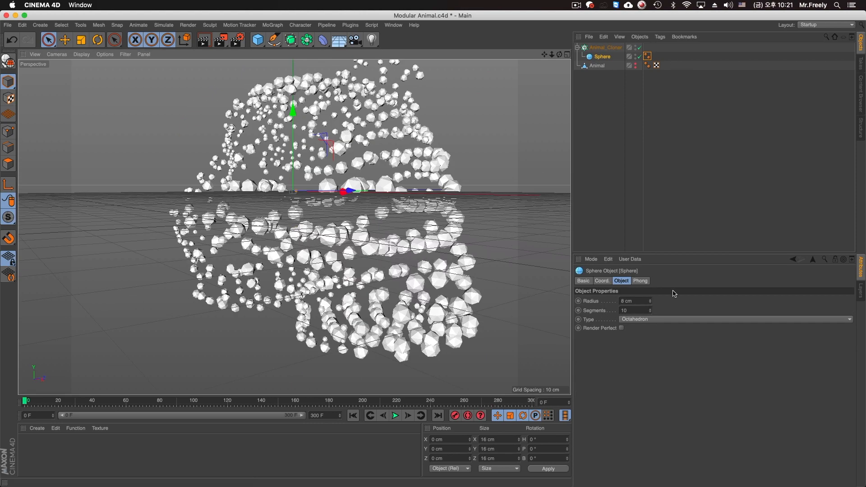
left_click(650, 300)
left_click(650, 300)
left_click(650, 300)
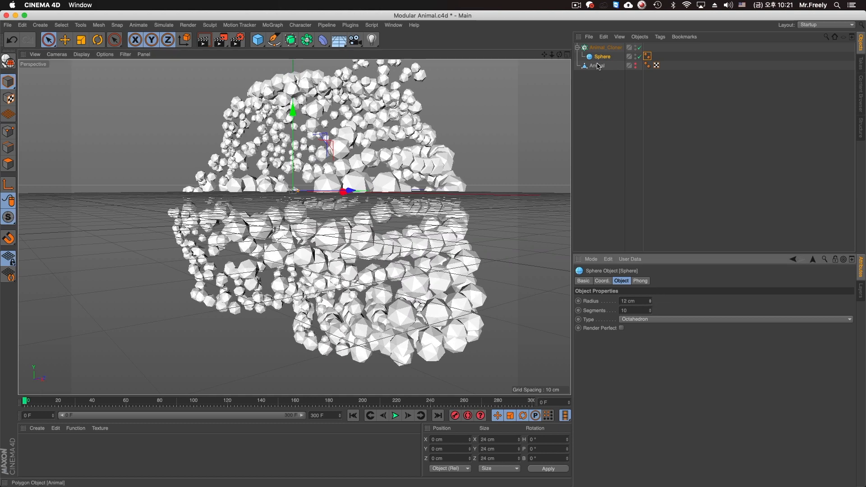
Lower Animal_Cloner's clone scale to 63 % and inspect the head from several angles
left_click(606, 47)
left_click_drag(754, 398, 745, 397)
left_click_drag(320, 187, 378, 183, "alt")
right_click_drag(378, 182, 259, 222, "alt")
mouse_move(259, 222)
left_mouse_down("alt")
mouse_move(349, 245)
mouse_move(259, 219)
left_mouse_up("alt")
right_click_drag(259, 222, 323, 167, "alt")
middle_click_drag(324, 167, 323, 228, "alt")
mouse_move(323, 228)
left_mouse_down("alt")
mouse_move(408, 234)
mouse_move(324, 207)
mouse_move(338, 230)
left_mouse_up("alt")
left_click_drag(287, 176, 341, 151, "alt")
mouse_move(286, 176)
left_mouse_down("alt")
mouse_move(302, 173)
mouse_move(291, 173)
left_mouse_up("alt")
Add a Plain effector to Animal_Cloner and rename it Fade in_Plain
left_click(273, 25)
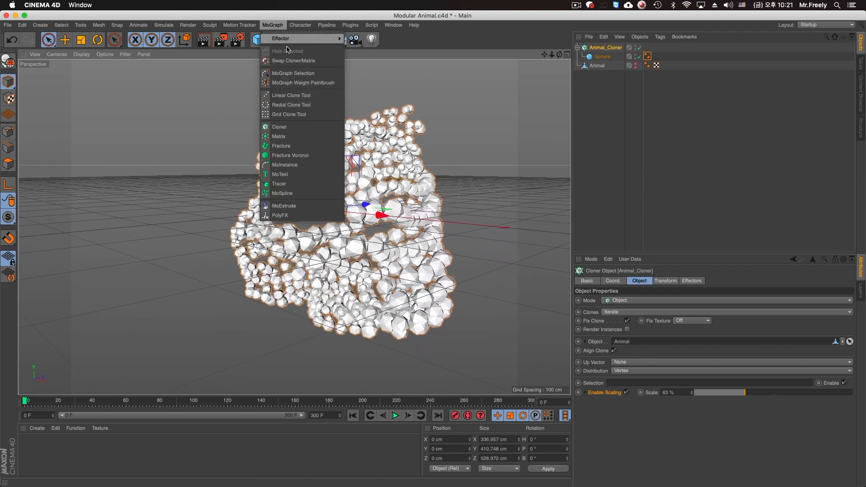
mouse_move(293, 39)
left_click(359, 51)
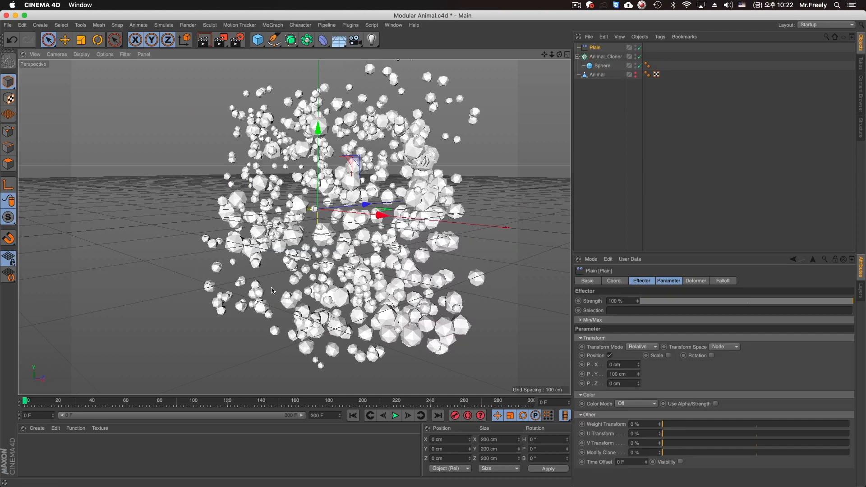
double_click(595, 48)
key("Left")
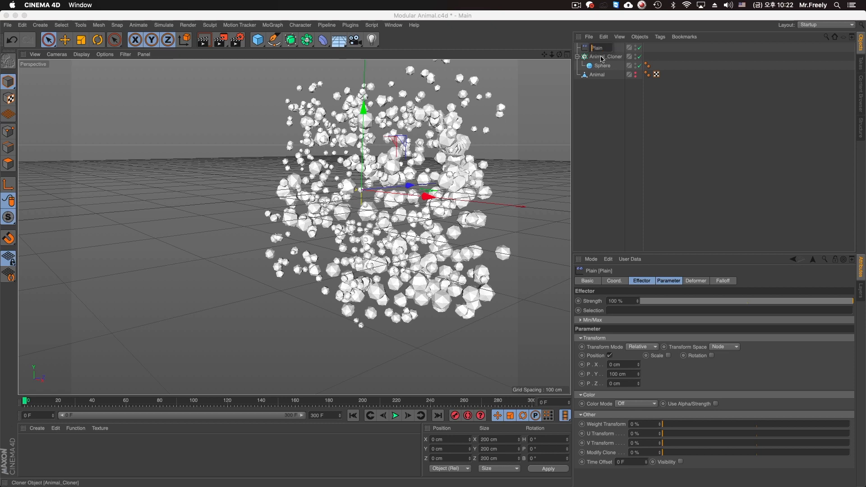
type("Fade in_")
key("Return")
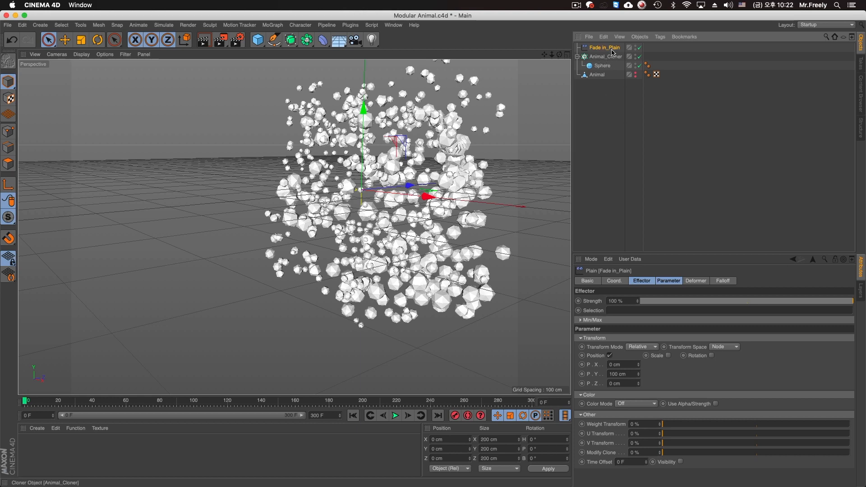
Turn off the Fade in_Plain effector's position and enable a uniform scale of -1
left_click(610, 355)
left_click(668, 355)
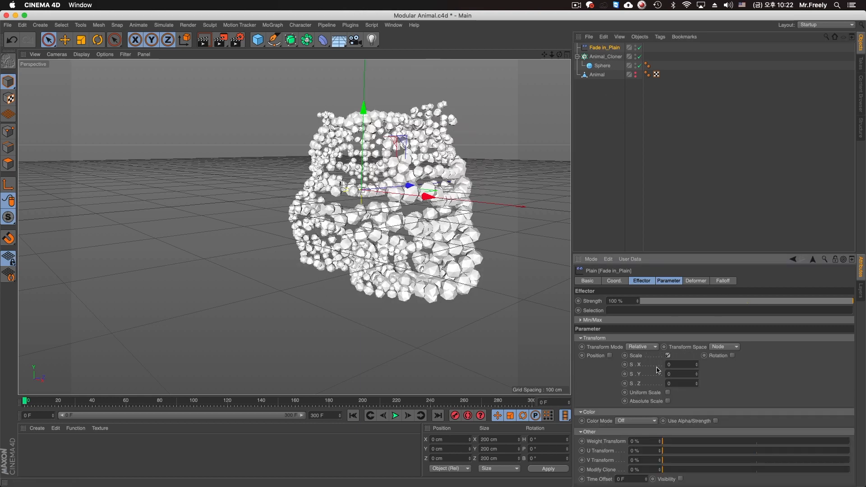
left_click(668, 392)
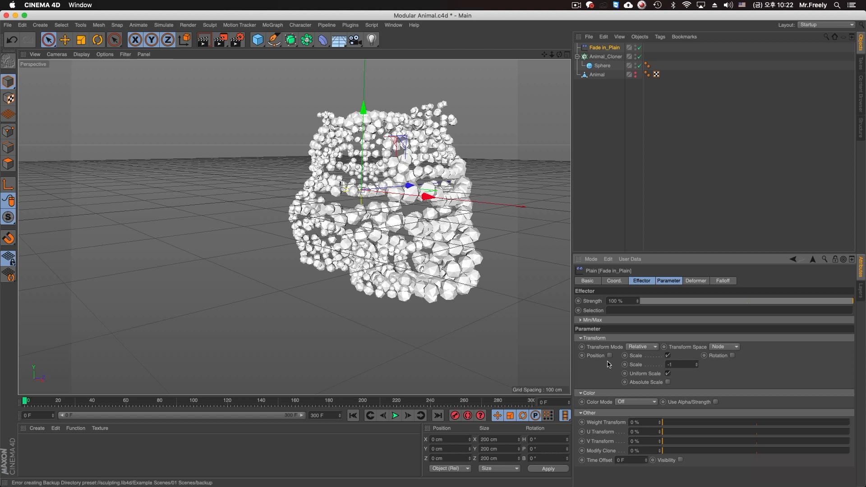
key("Return")
Set the Fade in_Plain falloff shape to Linear and move the effector in front of the head, to about -287 cm on Z
left_click(723, 281)
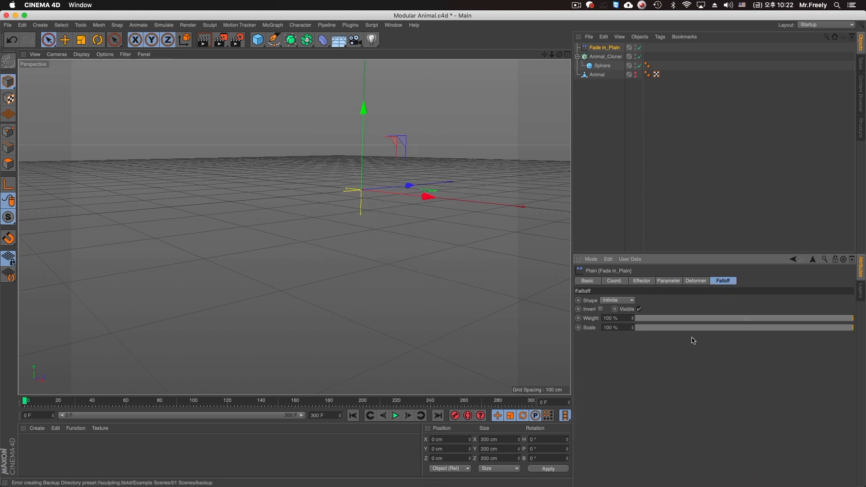
left_click(618, 302)
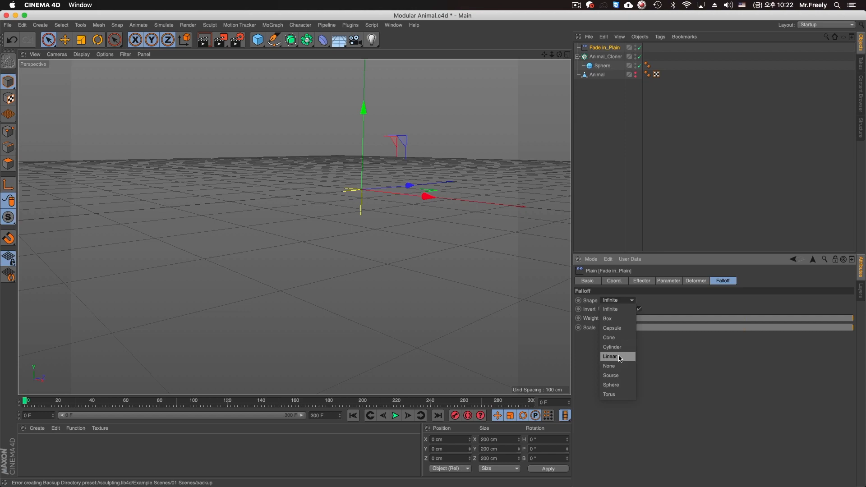
left_click(618, 356)
left_click_drag(408, 185, 234, 256)
left_click_drag(384, 244, 360, 228, "alt")
scroll(391, 243, "up", 3)
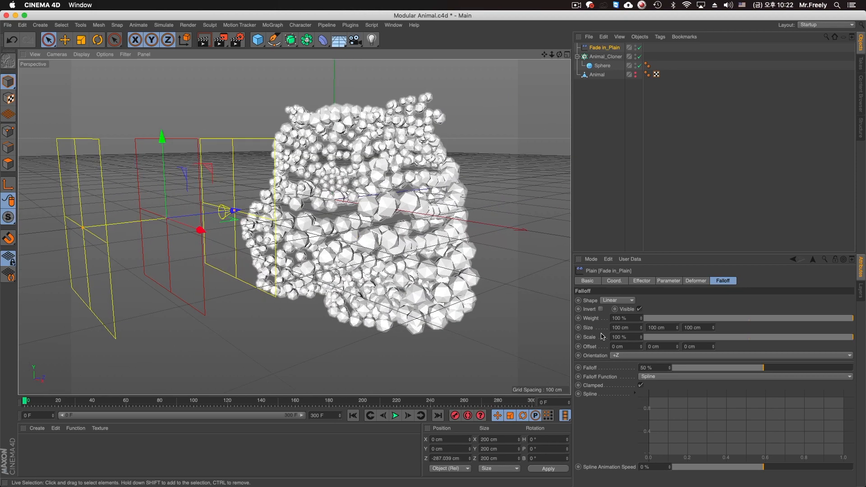
Invert the linear falloff and move the Fade in_Plain effector behind the head, to about 414 cm on Z
left_click(601, 309)
left_click_drag(201, 230, 174, 233)
left_click_drag(190, 277, 501, 260)
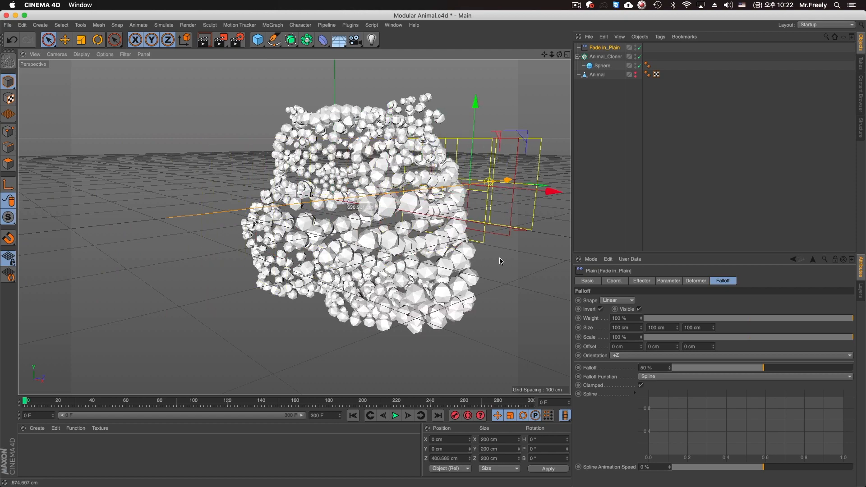
middle_click_drag(500, 259, 399, 262, "alt")
middle_click_drag(429, 208, 496, 178, "alt")
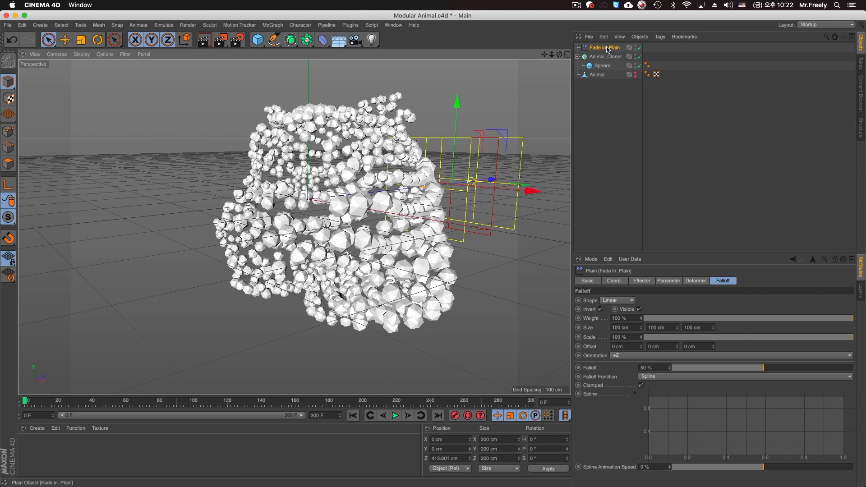
Move the Fade in_Plain effector back in front of the head, to about -257 cm on Z, and turn on automatic keyframing
left_click_drag(492, 179, 219, 216)
middle_click_drag(218, 216, 294, 226, "alt")
left_click(468, 416)
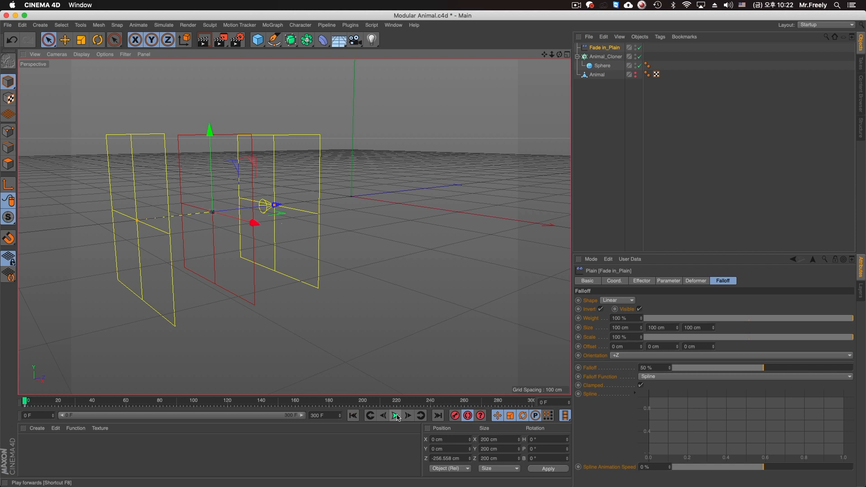
Keyframe the Fade in_Plain effector behind the head at frame 70, at about 315 cm on Z
left_click_drag(70, 405, 141, 404)
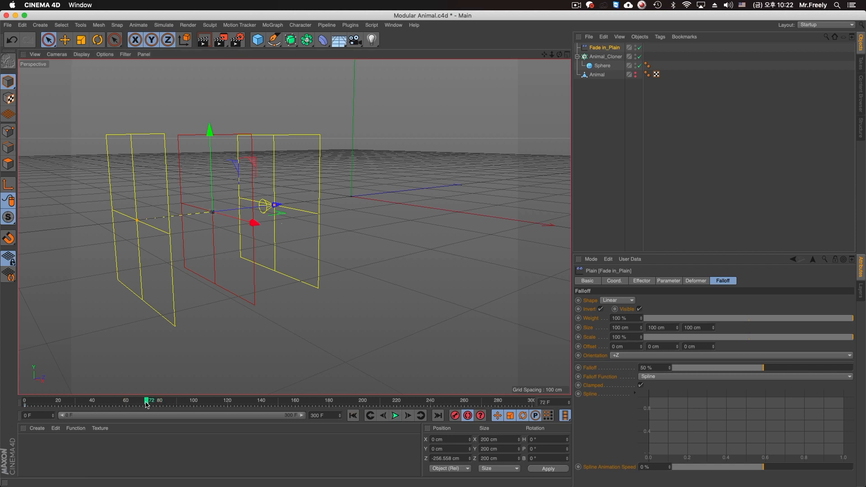
left_click_drag(253, 207, 476, 180)
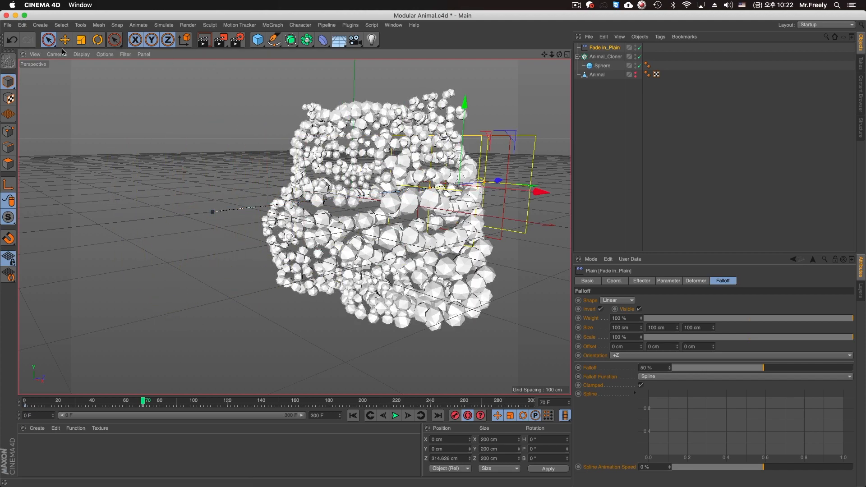
key("e")
Play the animation from frame 0 to check how the spheres fade in across the head
middle_click_drag(458, 323, 392, 323, "alt")
left_click_drag(394, 324, 376, 278, "alt")
left_click_drag(131, 401, 24, 402)
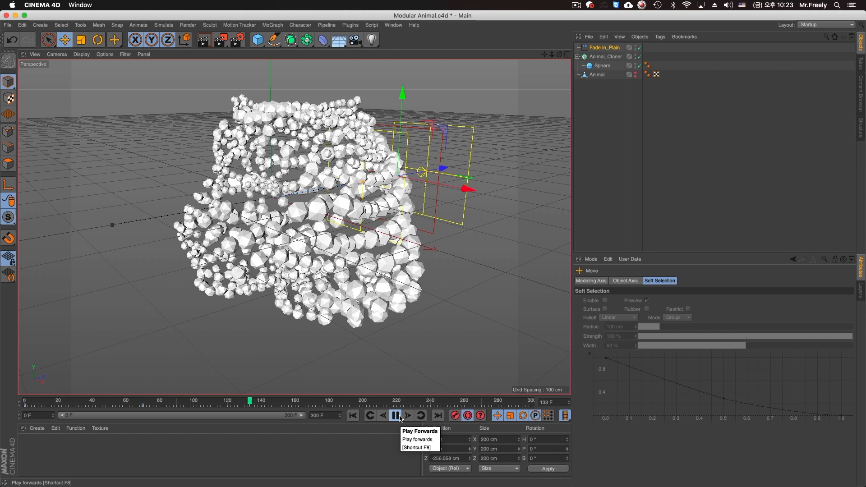
left_click(399, 417)
Duplicate the Fade in_Plain effector, rename the copy Fade out_Plain and turn off its falloff inversion
left_click_drag(604, 48, 604, 54)
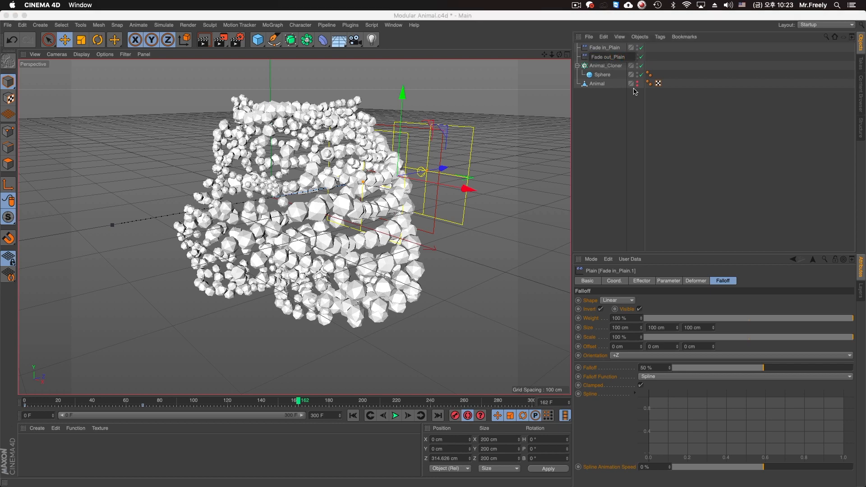
key("Return")
middle_click_drag(337, 225, 346, 231, "alt")
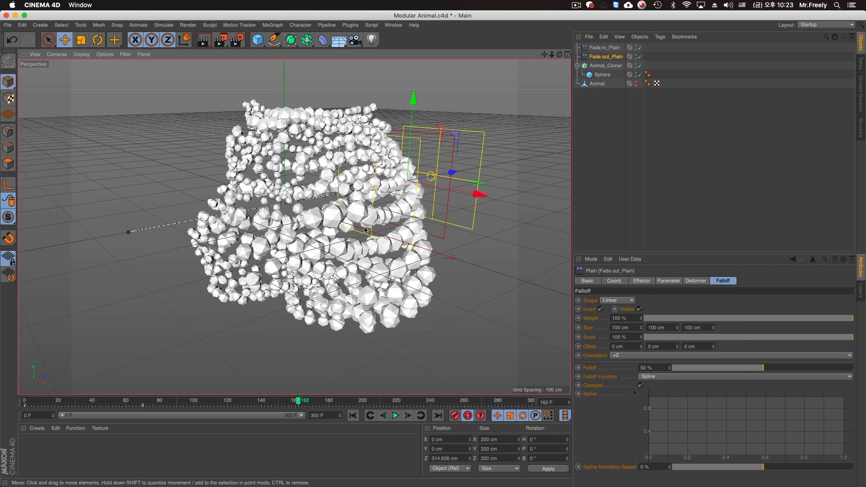
mouse_move(345, 231)
left_mouse_down("alt")
mouse_move(342, 222)
mouse_move(356, 221)
left_mouse_up("alt")
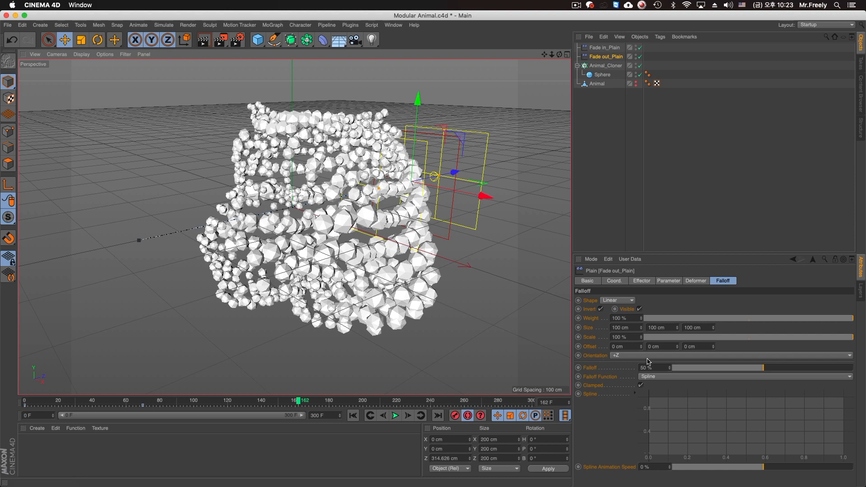
left_click(601, 309)
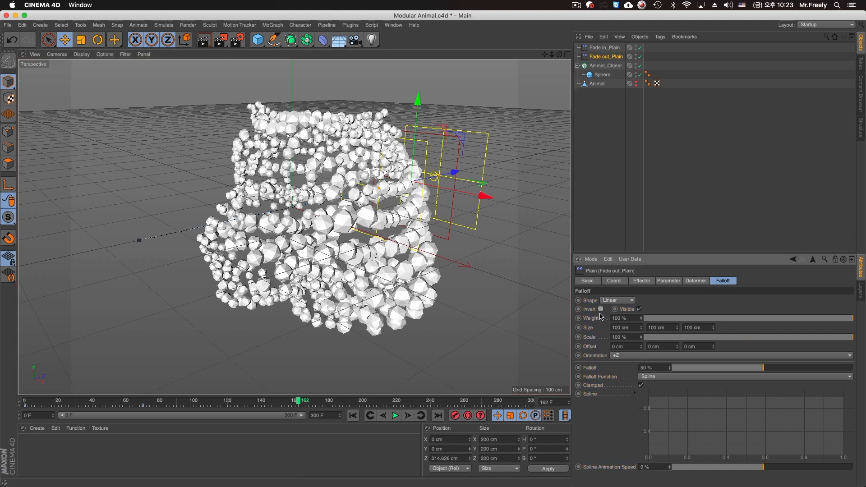
Shift the Fade out_Plain effector's keyframes to frames 140 and 210 and play the animation to check its timing
left_click_drag(294, 401, 261, 405)
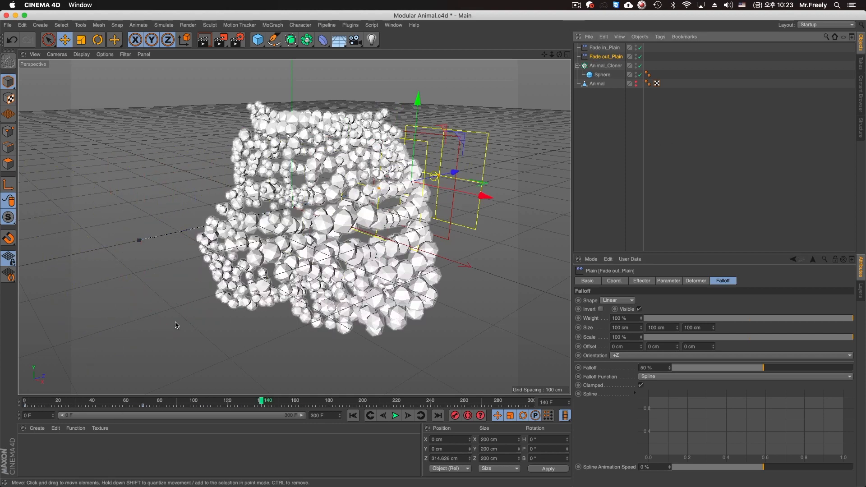
left_click_drag(158, 408, 30, 403)
left_click(399, 416)
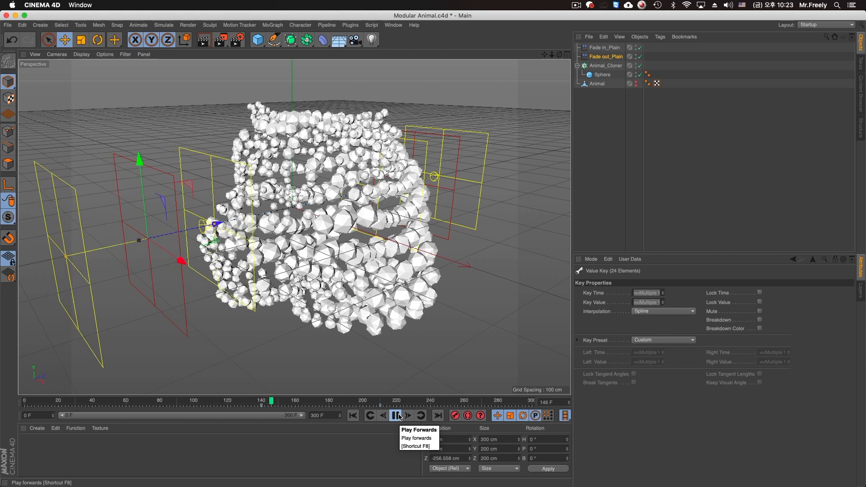
left_click(399, 416)
Add Fade out_Plain to the Animal_Cloner's effectors and play the animation to check the fade-out
left_click(605, 66)
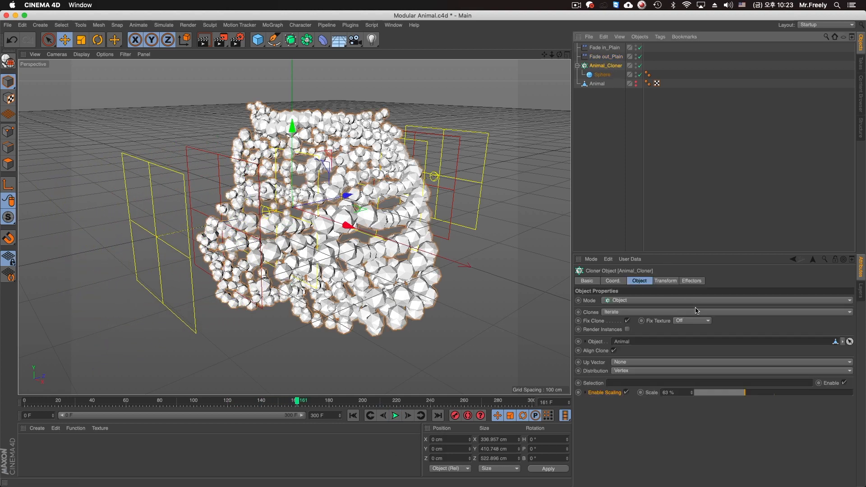
left_click(693, 281)
left_click_drag(609, 57, 650, 311)
left_click(395, 416)
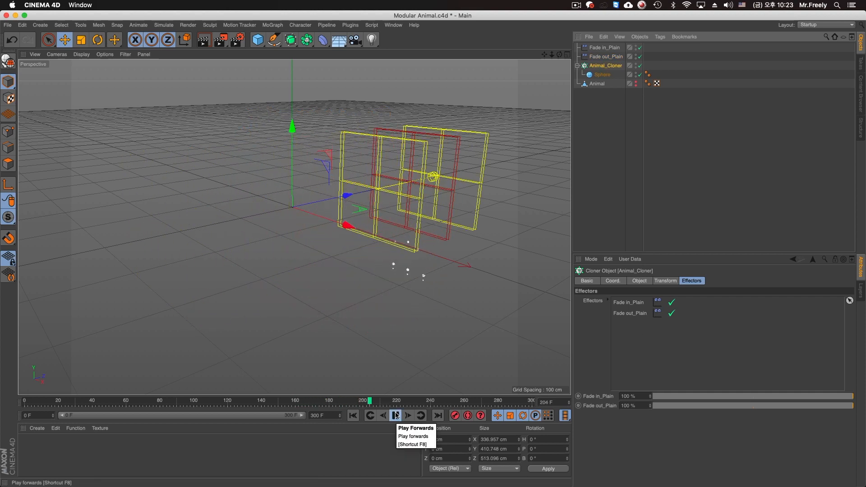
left_click(395, 416)
At frame 210, move the Fade out_Plain effector farther behind the head, to about 336 cm on Z, and return to frame 0
left_click(595, 58)
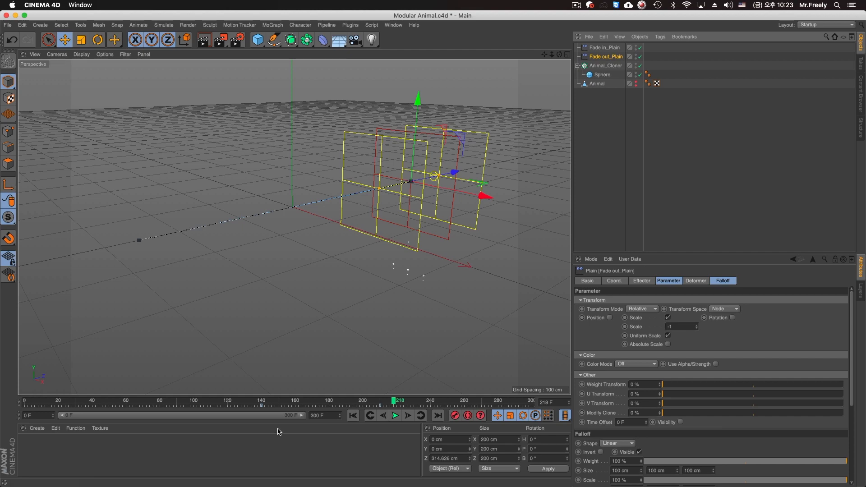
left_click(261, 401)
left_click_drag(262, 401, 380, 402)
left_click_drag(457, 162, 472, 160)
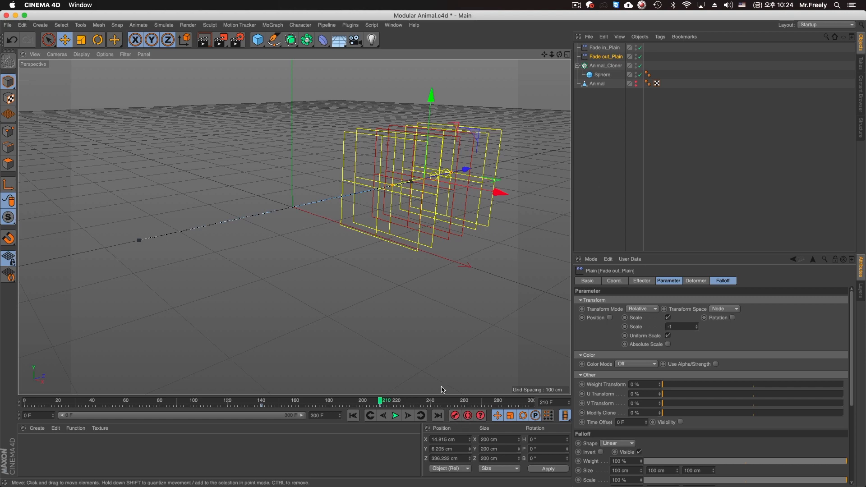
left_click(353, 415)
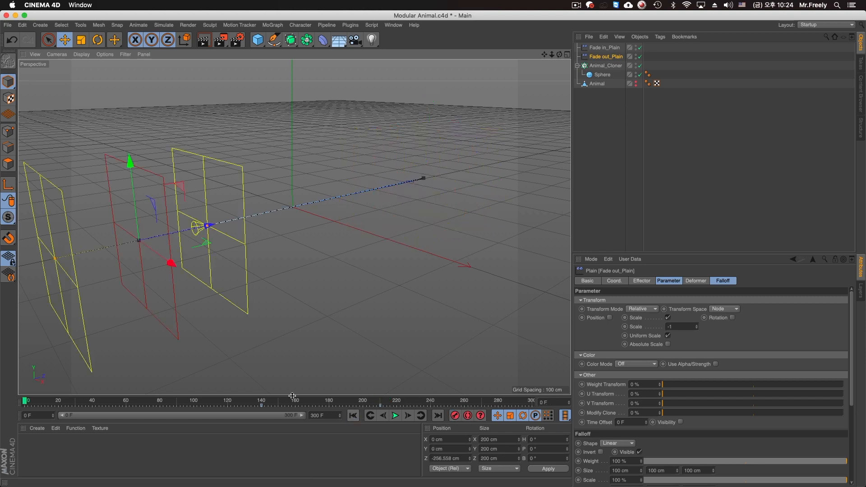
Go to frame 25 and add a Random effector to the scene
left_click_drag(50, 401, 67, 401)
middle_click_drag(239, 271, 302, 272, "alt")
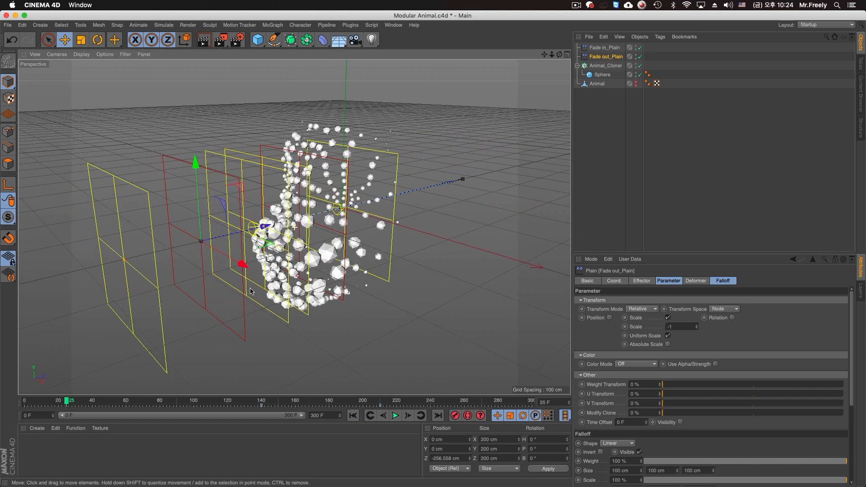
left_click_drag(302, 272, 303, 243, "alt")
middle_click_drag(303, 244, 268, 220, "alt")
right_click_drag(269, 220, 318, 221, "alt")
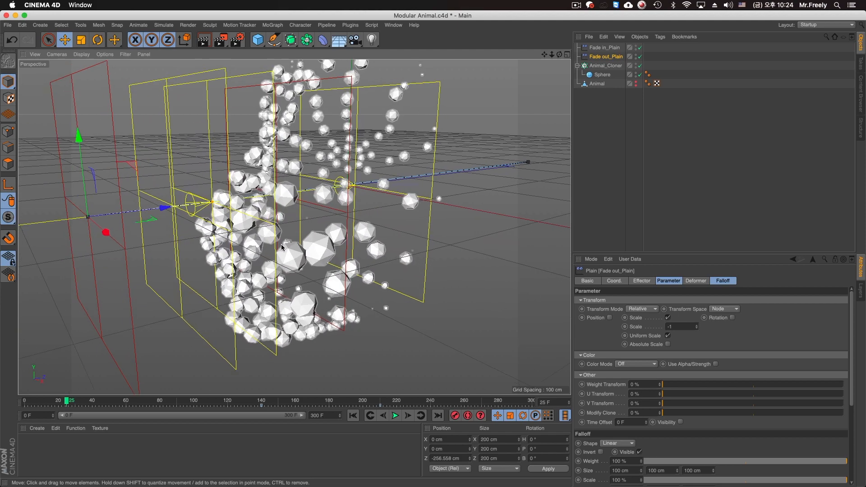
middle_click_drag(282, 232, 297, 239, "alt")
left_click(279, 29)
mouse_move(303, 41)
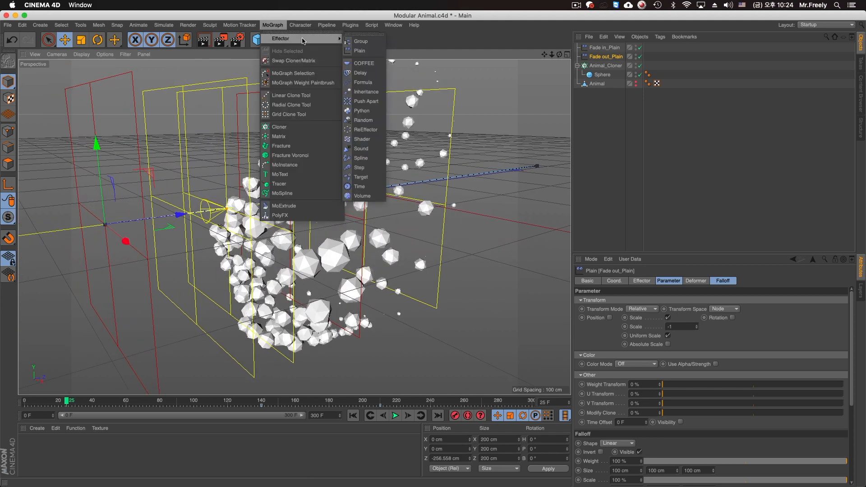
left_click(369, 121)
Rename the Random effector In_PSR_Random
double_click(596, 48)
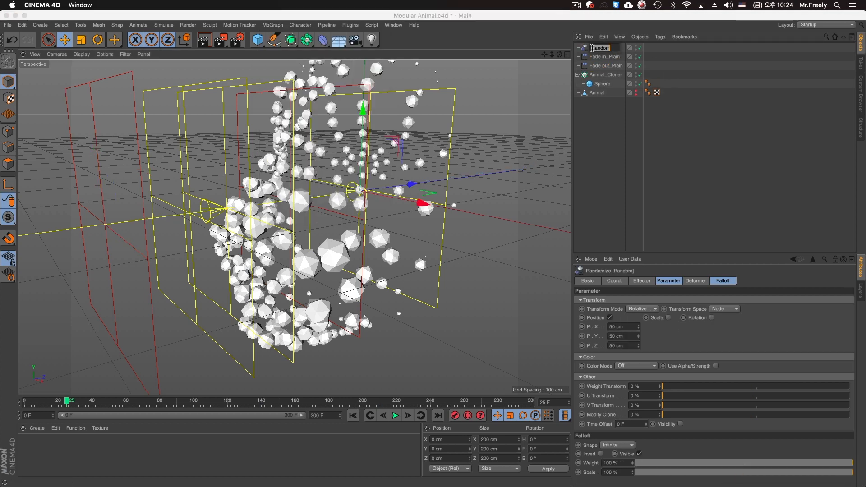
key("Return")
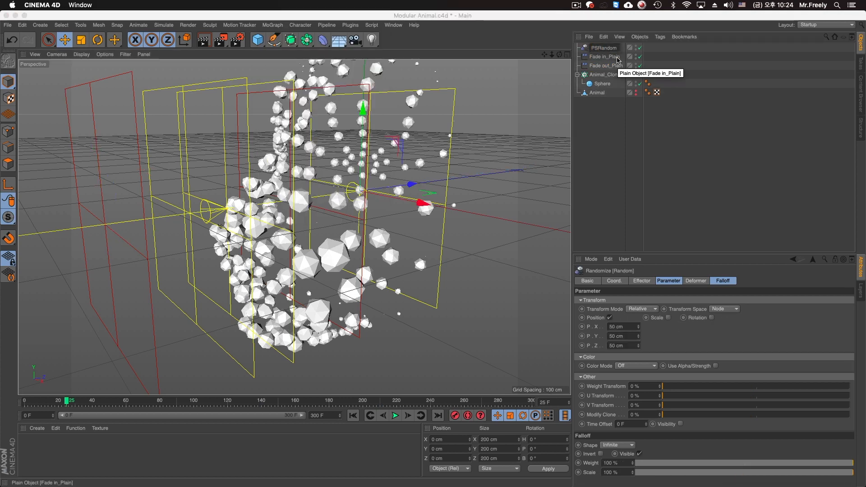
key("Escape")
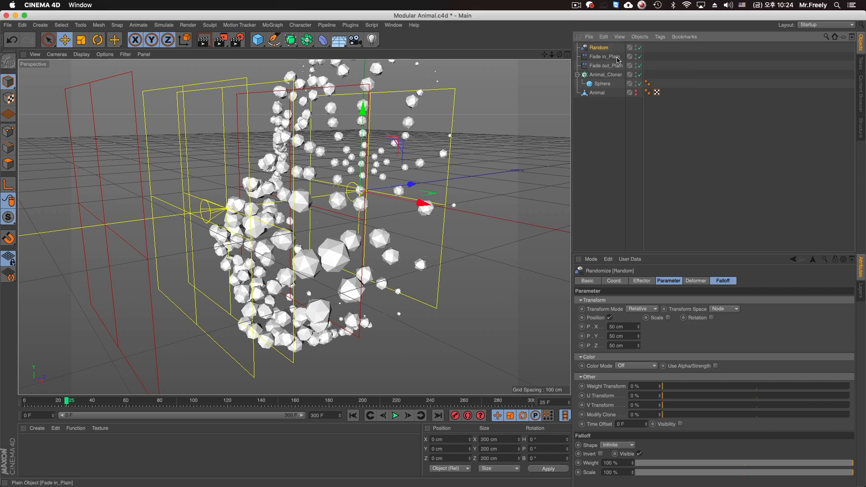
middle_click_drag(384, 208, 371, 223, "alt")
scroll(371, 222, "down", 3)
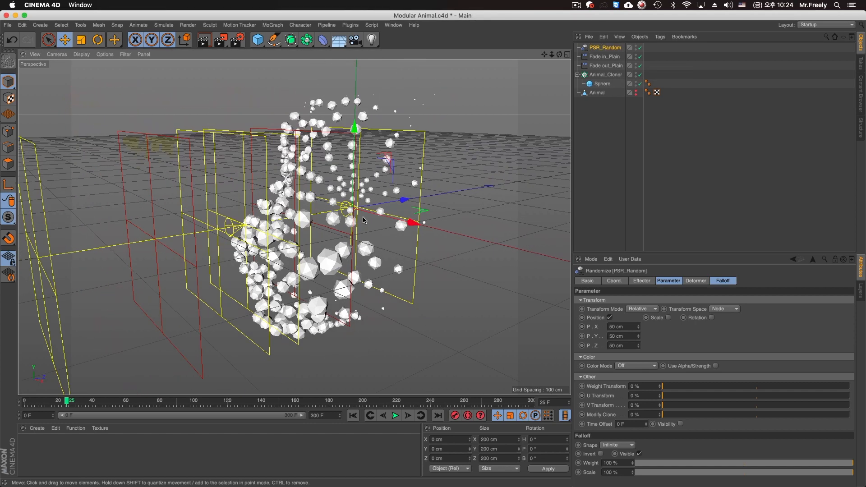
double_click(601, 47)
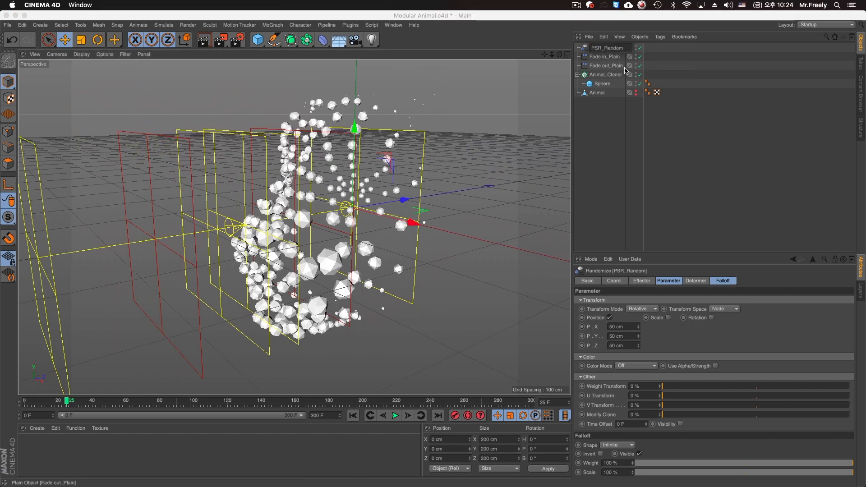
type("In_")
key("Return")
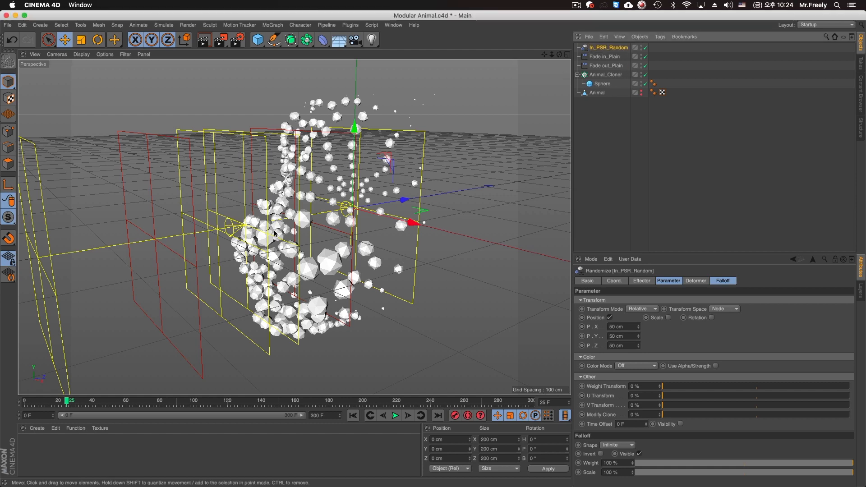
Set In_PSR_Random's position to 150, 200 and 150 cm and add it to the Animal_Cloner's effectors
middle_click_drag(225, 151, 243, 144, "alt")
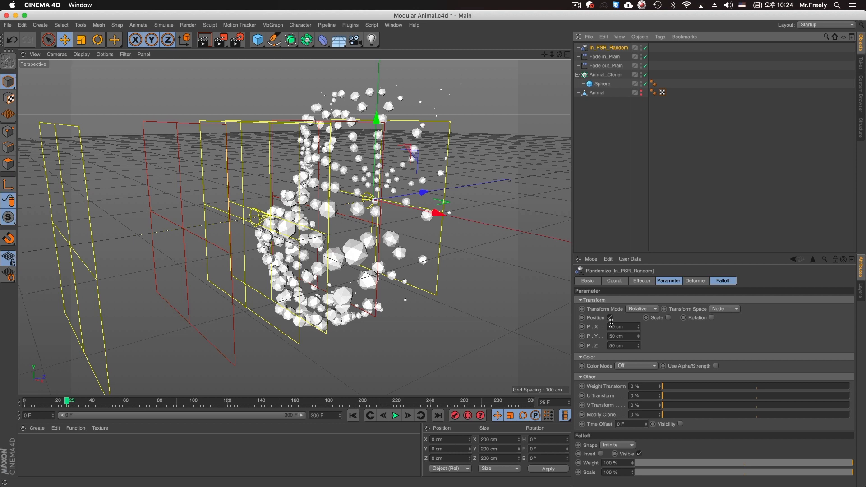
left_click(626, 327)
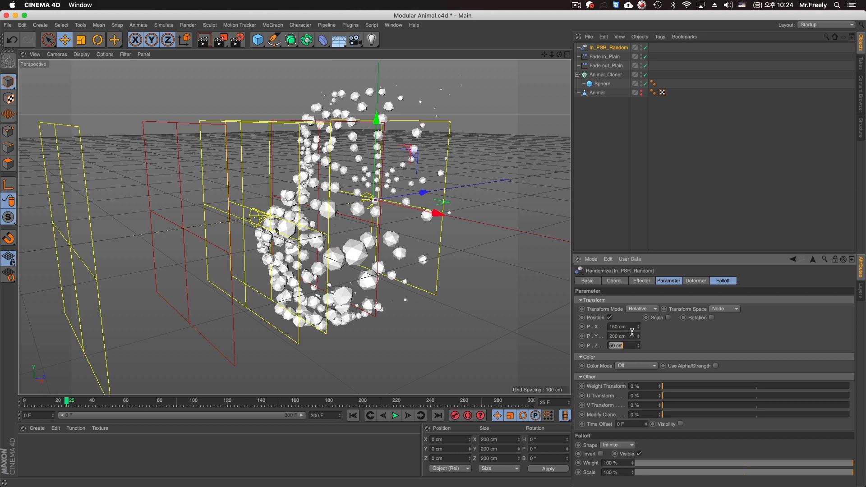
left_click(606, 74)
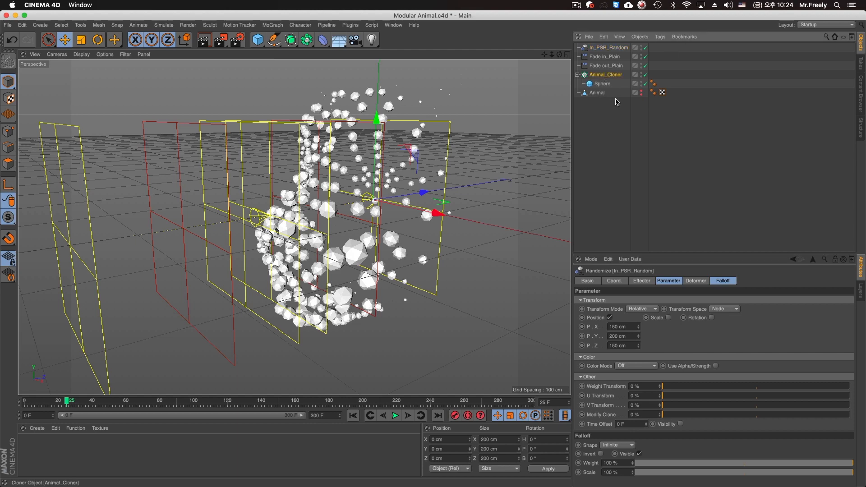
left_click_drag(672, 422, 661, 336)
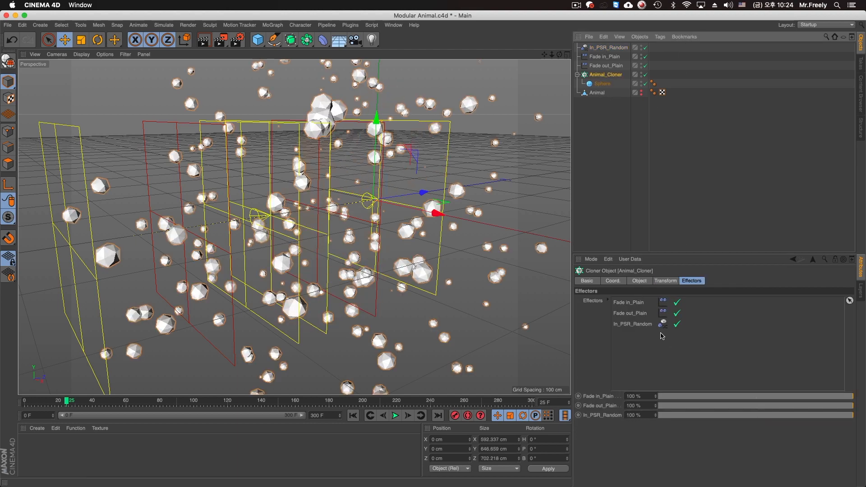
Enable a uniform scale of -1.5 on the In_PSR_Random effector
left_click(609, 48)
left_click(689, 317)
left_click(689, 354)
left_click_drag(715, 328, 729, 320)
left_click(753, 318)
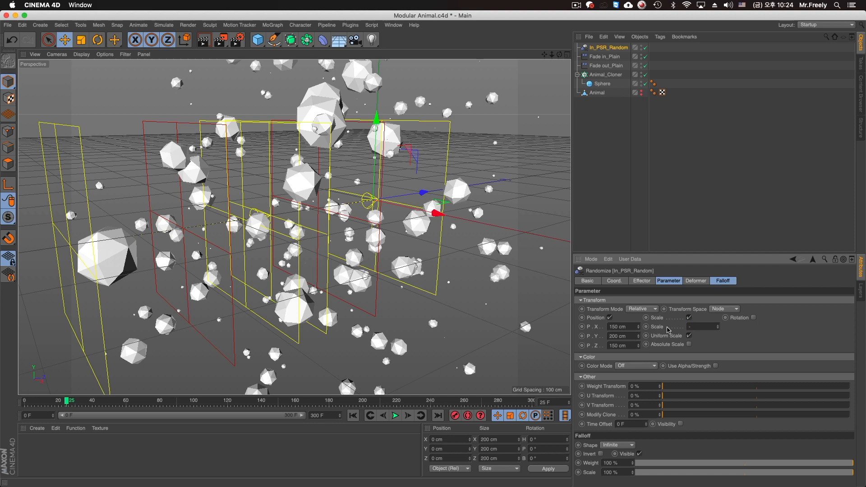
key("Return")
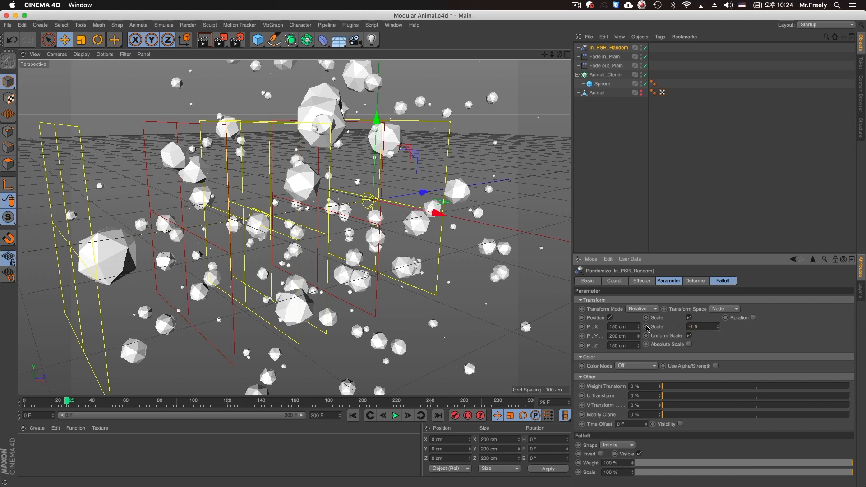
Enable rotation on In_PSR_Random with 360° heading, 280° pitch and 180° bank
left_click(753, 318)
type("36")
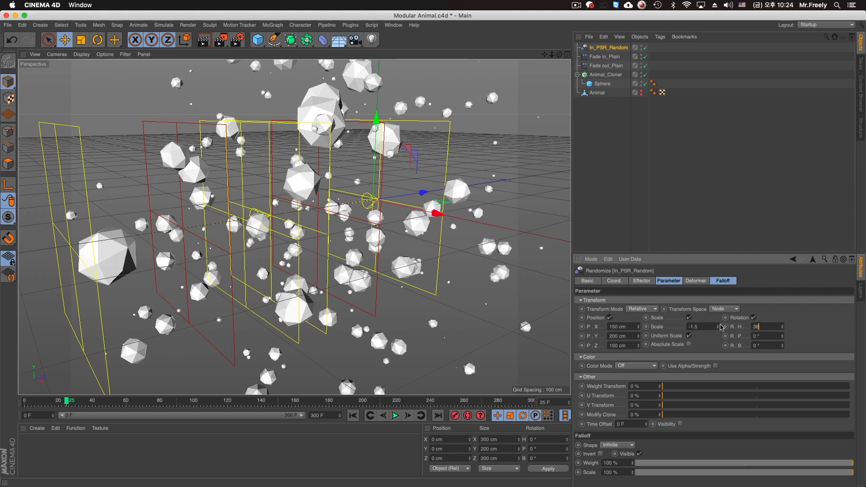
type("0")
key("Tab")
type("280")
key("Tab")
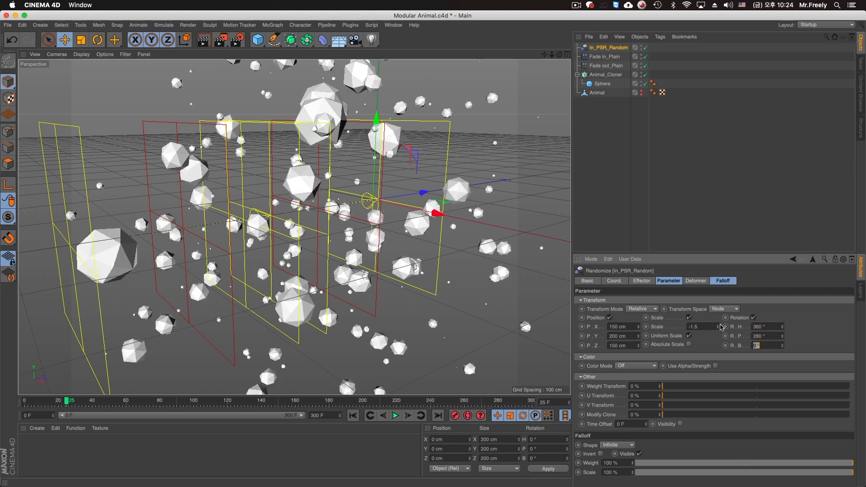
type("180")
key("Return")
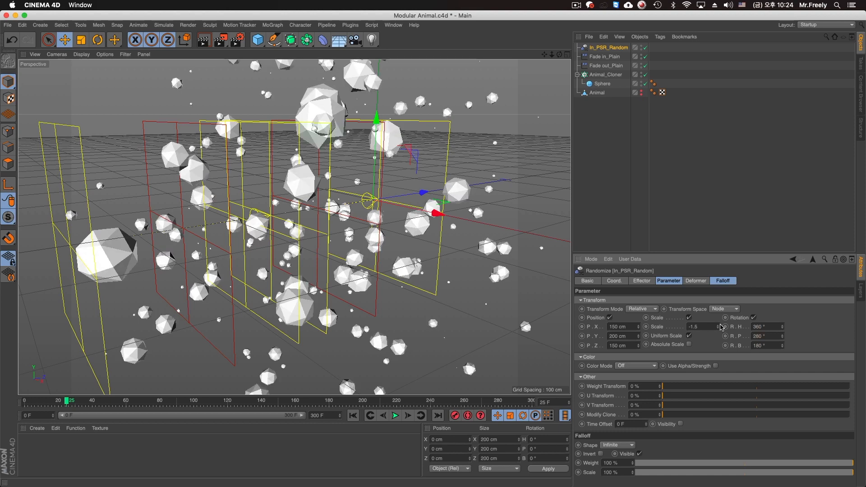
Test In_PSR_Random at 0 % strength and set its falloff shape to Capsule
left_click(649, 282)
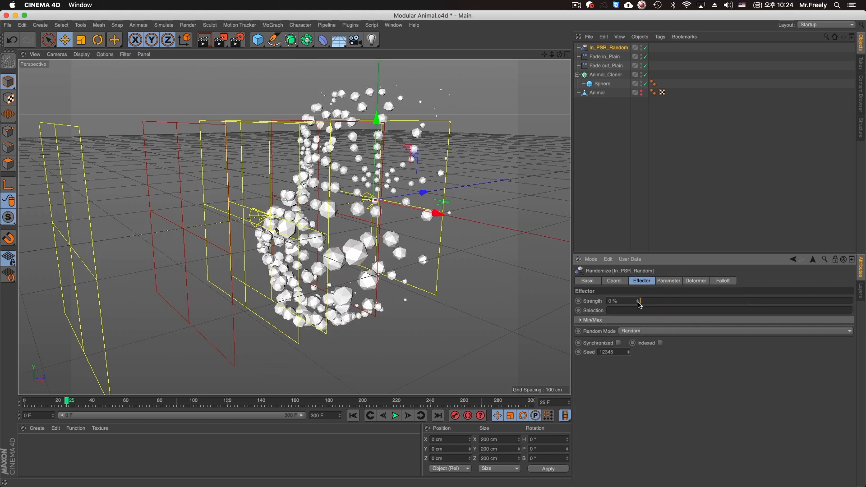
left_click(669, 281)
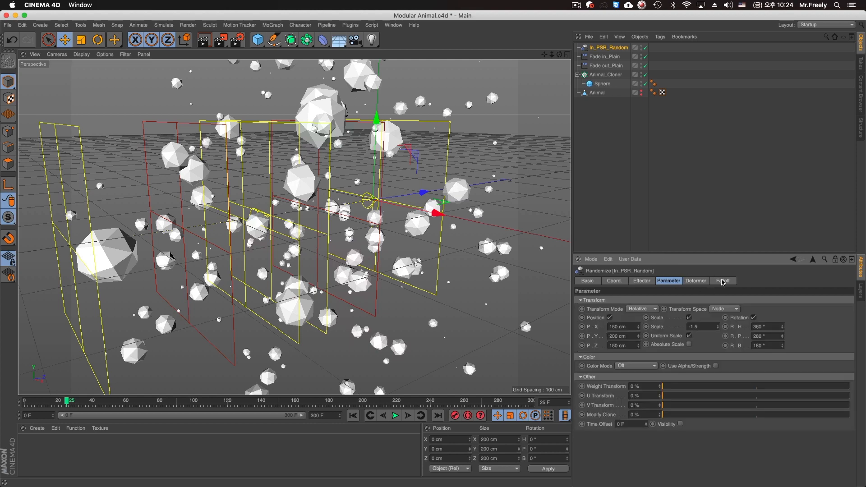
left_click(723, 281)
left_click(618, 300)
left_click(615, 326)
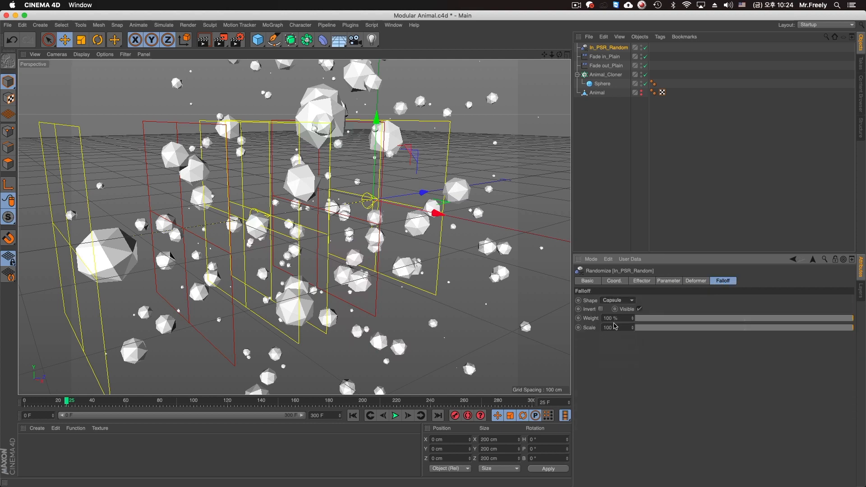
Set In_PSR_Random's falloff shape to Box and move the effector along Z to about -111 cm
left_click(622, 300)
left_click(618, 318)
middle_click_drag(445, 200, 425, 209, "alt")
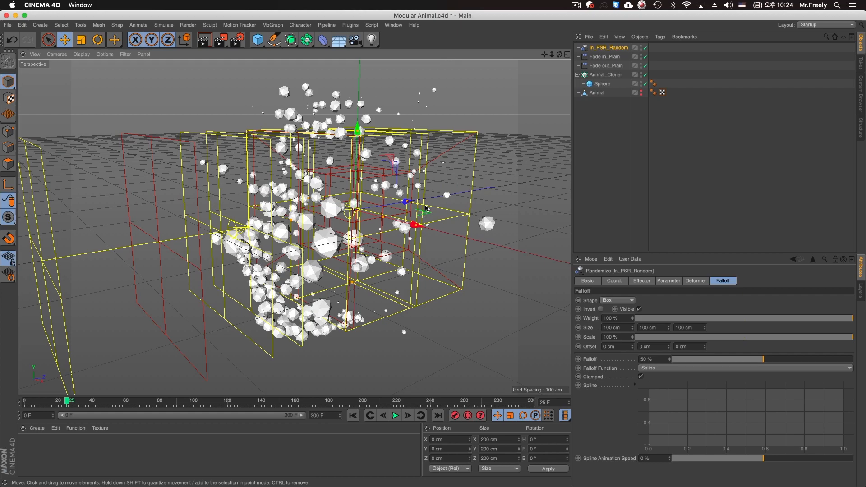
left_click_drag(383, 205, 328, 212)
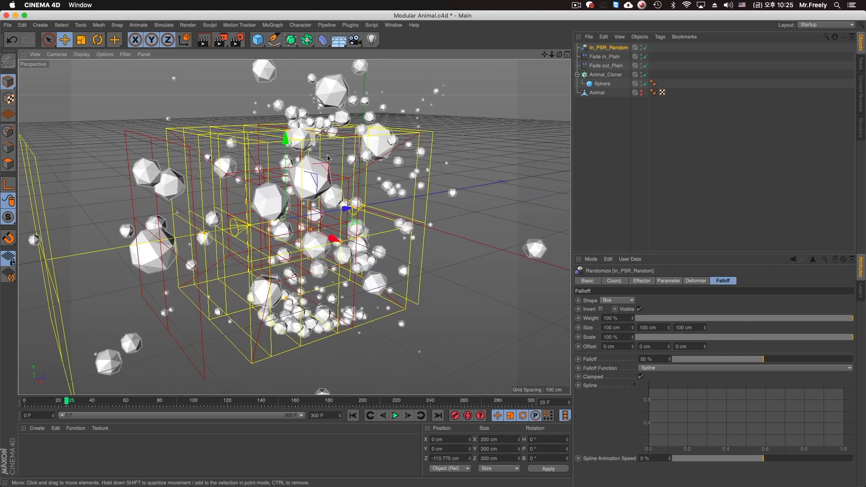
Resize In_PSR_Random's box falloff to 211 cm in X, about 130 cm in Y and 58 cm in Z
left_click_drag(287, 131, 287, 105)
left_click_drag(510, 296, 573, 304, "alt")
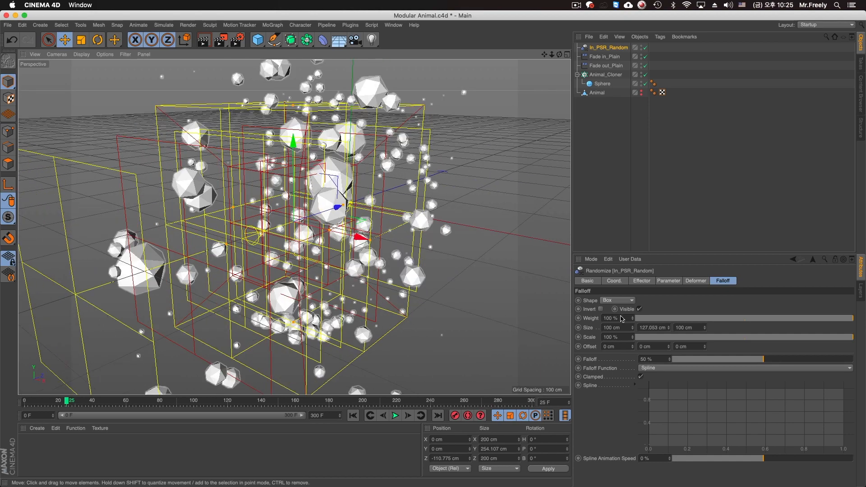
left_click_drag(668, 329, 633, 295)
left_click_drag(705, 328, 705, 347)
left_click_drag(471, 247, 393, 246, "alt")
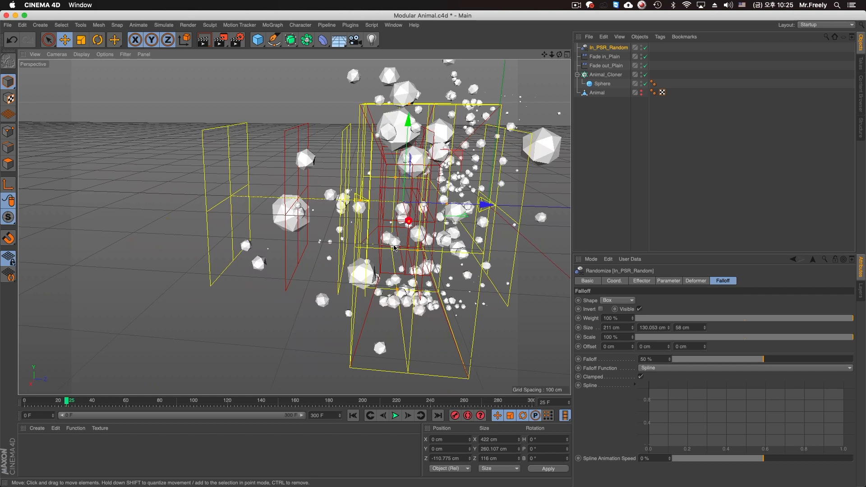
Nest In_PSR_Random under Fade in_Plain and play the animation from the first frame
middle_click_drag(397, 235, 332, 254, "alt")
left_click_drag(602, 51, 605, 57)
left_click(357, 417)
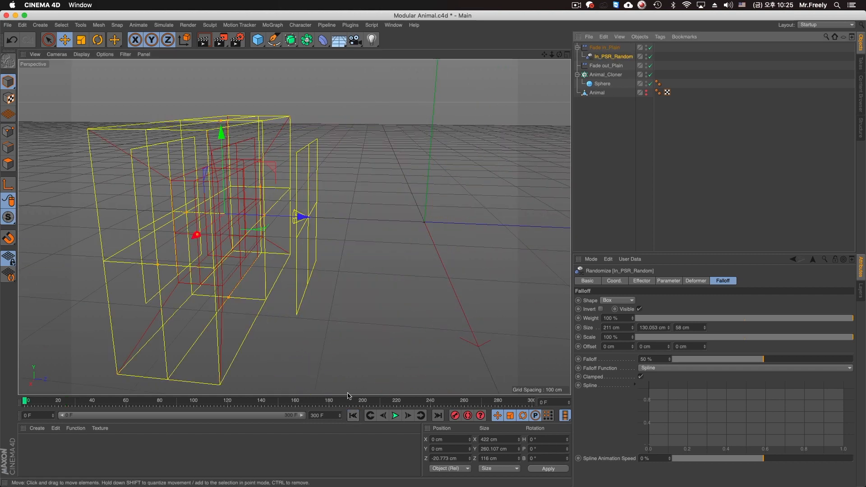
left_click(395, 415)
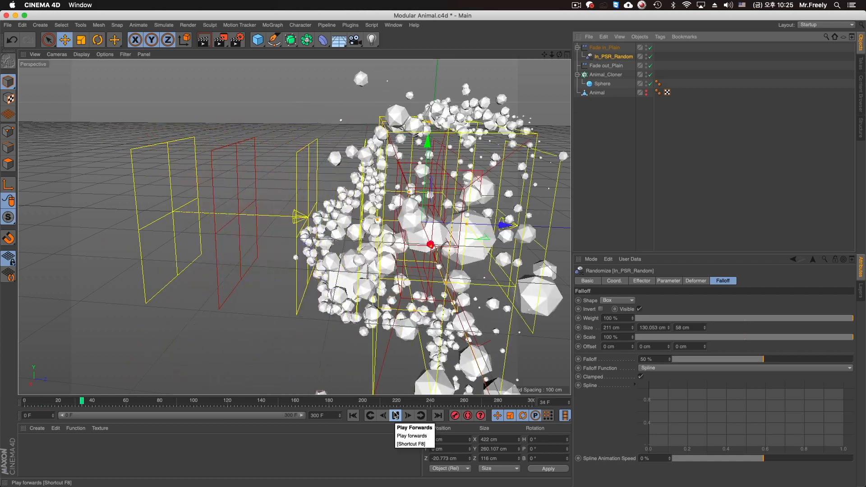
scroll(305, 261, "down", 6)
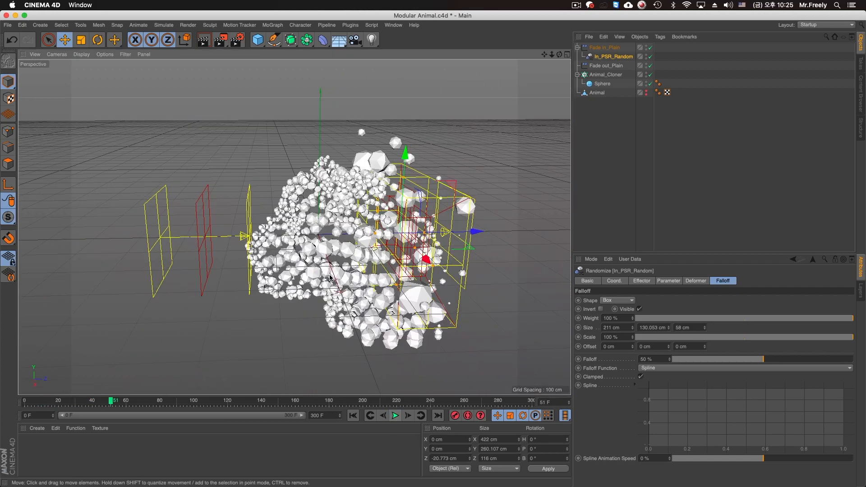
Try In_PSR_Random at about 14 cm in Z with a falloff depth of 109 cm, and replay the animation
left_click_drag(113, 403, 66, 407)
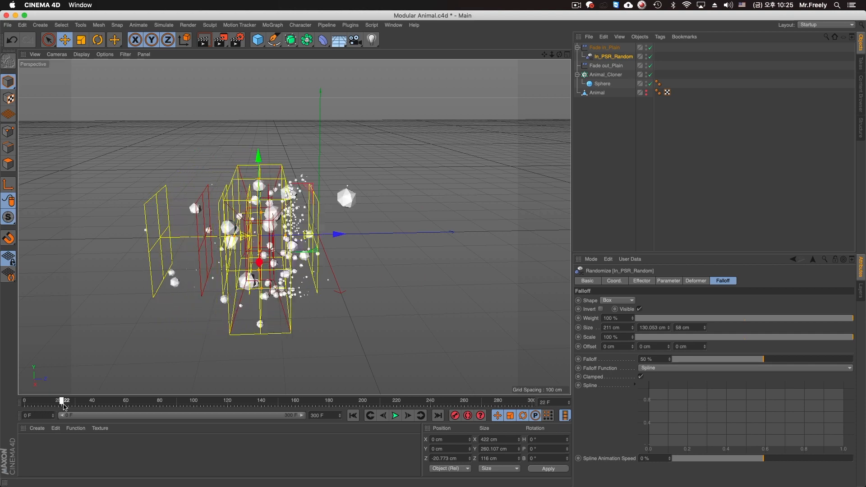
left_click_drag(344, 234, 363, 238)
left_click_drag(355, 238, 351, 238)
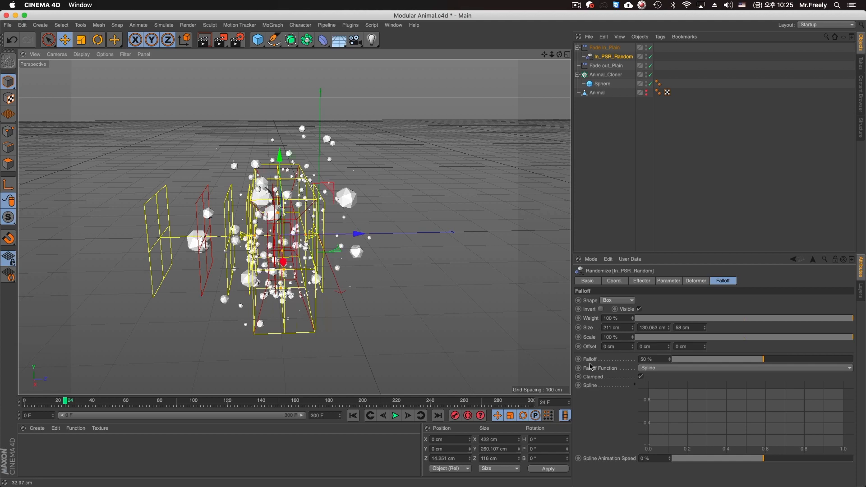
left_click_drag(704, 328, 704, 309)
left_click(353, 415)
left_click(395, 416)
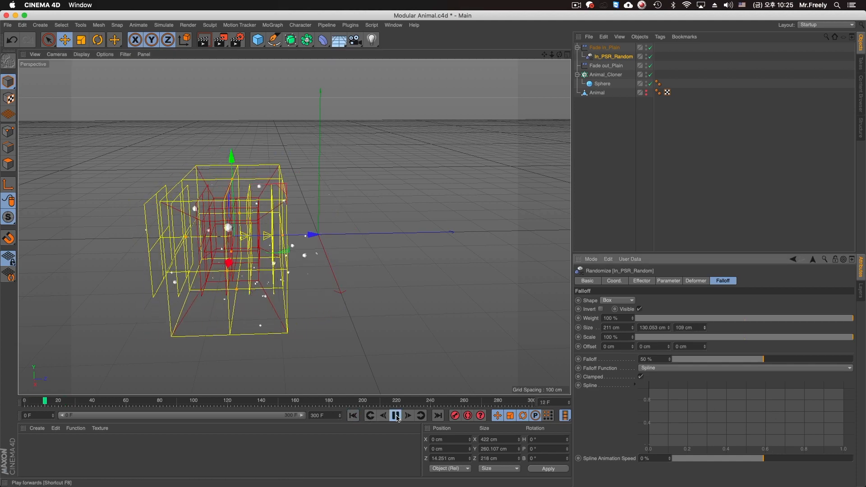
left_click(395, 415)
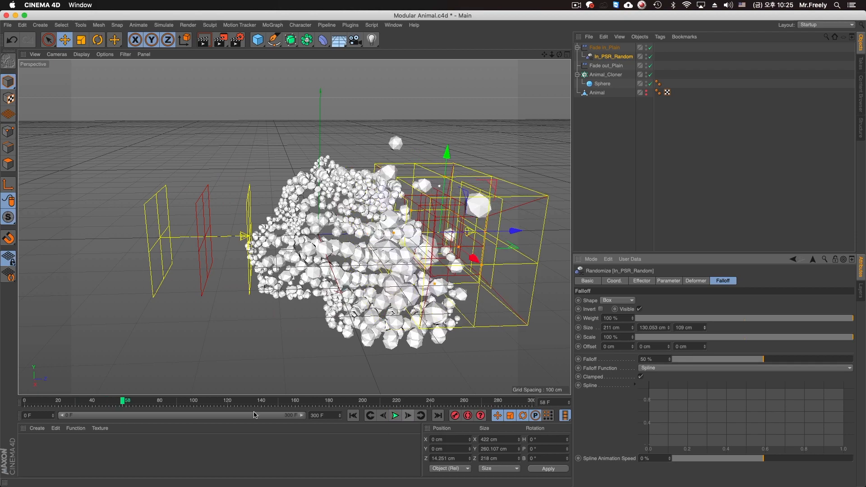
Move In_PSR_Random to about 93 cm in Z and set its falloff's Z size to 76 cm
left_click_drag(121, 402, 222, 402)
left_click_drag(533, 231, 572, 232)
left_click_drag(705, 328, 705, 343)
Replay the animation from the first frame and examine how the scattered spheres assemble into the head
left_click(354, 416)
left_click(396, 416)
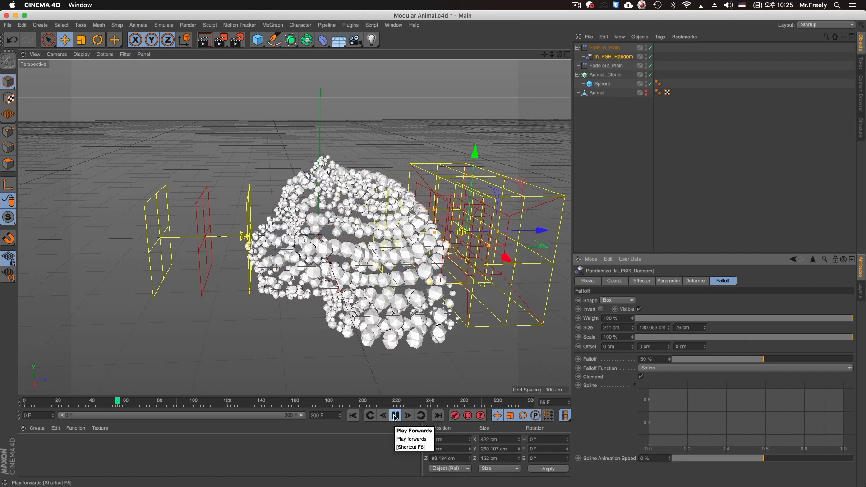
left_click(395, 416)
left_click(353, 415)
left_click(396, 416)
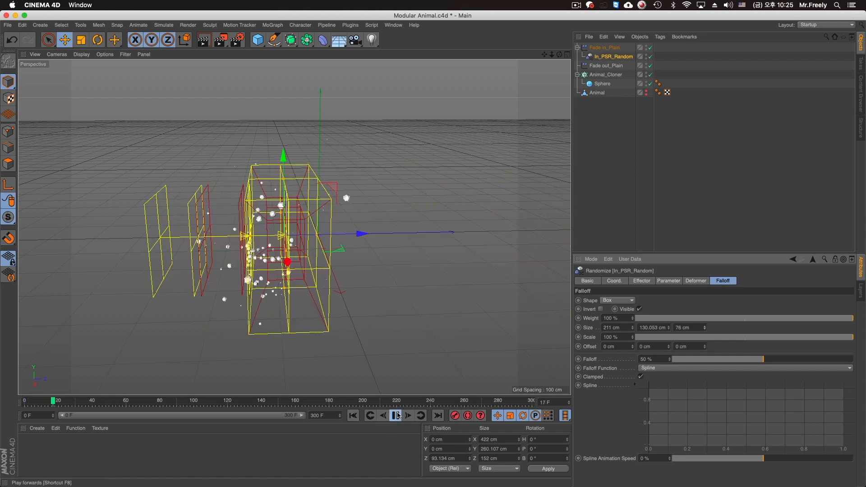
left_click(397, 415)
left_click_drag(365, 262, 413, 272, "alt")
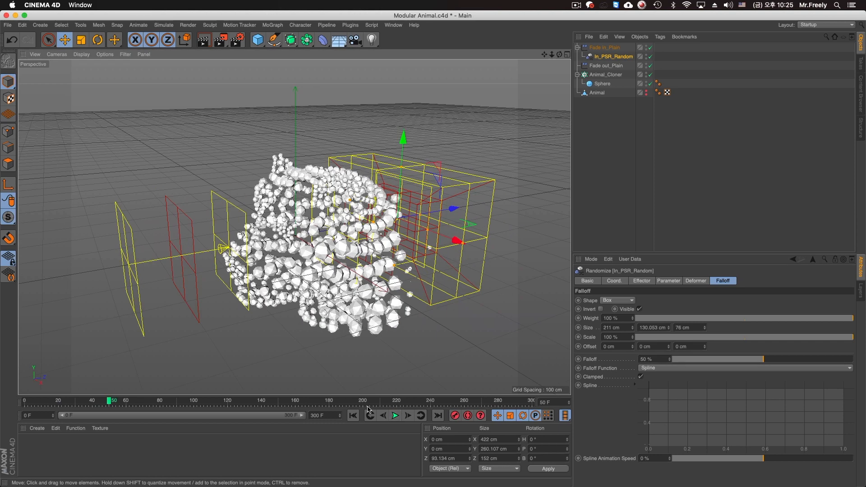
left_click(395, 416)
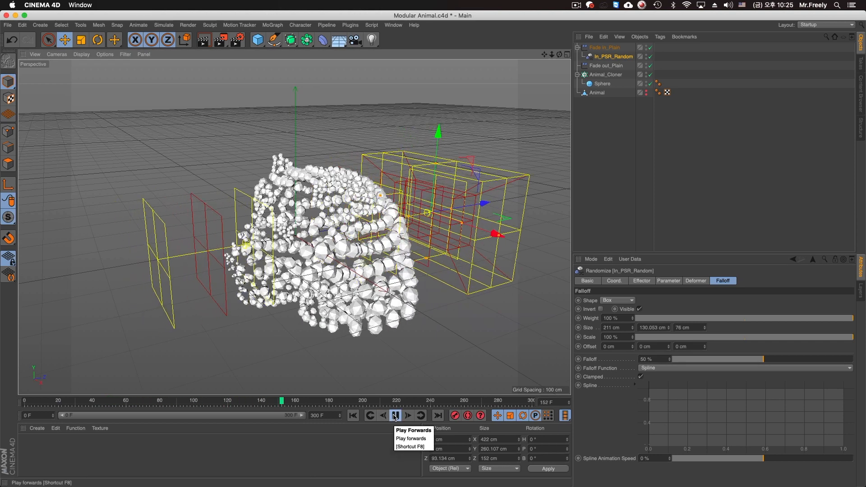
left_click(395, 416)
Copy In_PSR_Random under Fade out_Plain, move the copy to about 4 cm in Z, and play the fade-out
left_click_drag(602, 59, 608, 66, "ctrl")
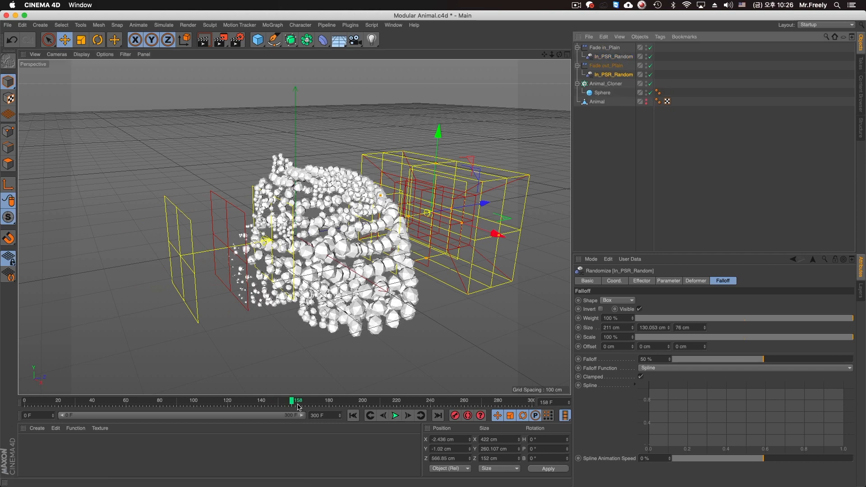
left_click_drag(486, 203, 295, 248)
left_click(395, 416)
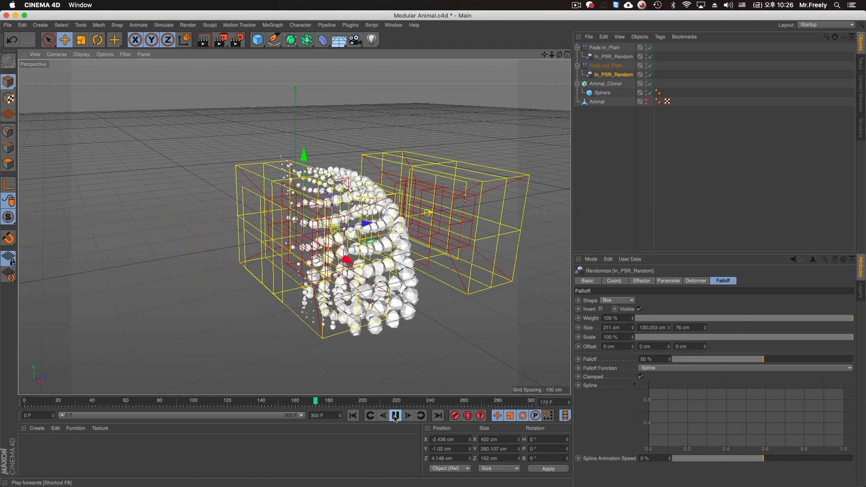
left_click(395, 416)
Check the Animal_Cloner's effector list for both Random effectors and play the whole animation from the start
left_click(607, 83)
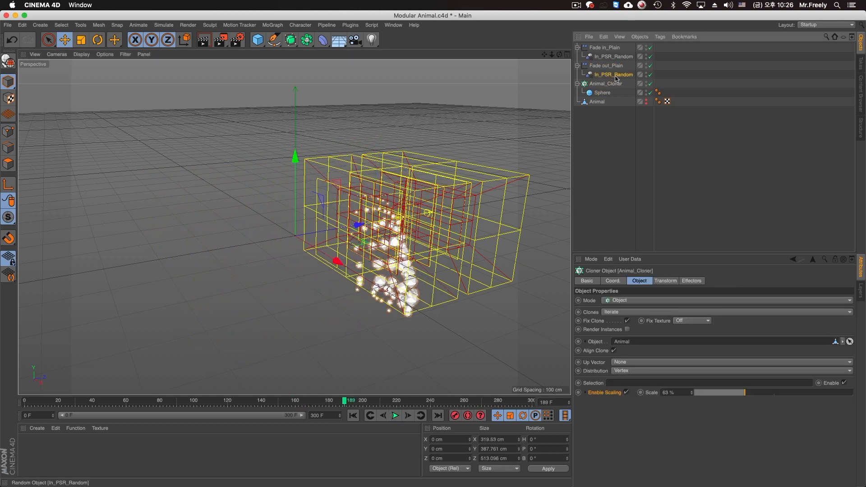
left_click(691, 281)
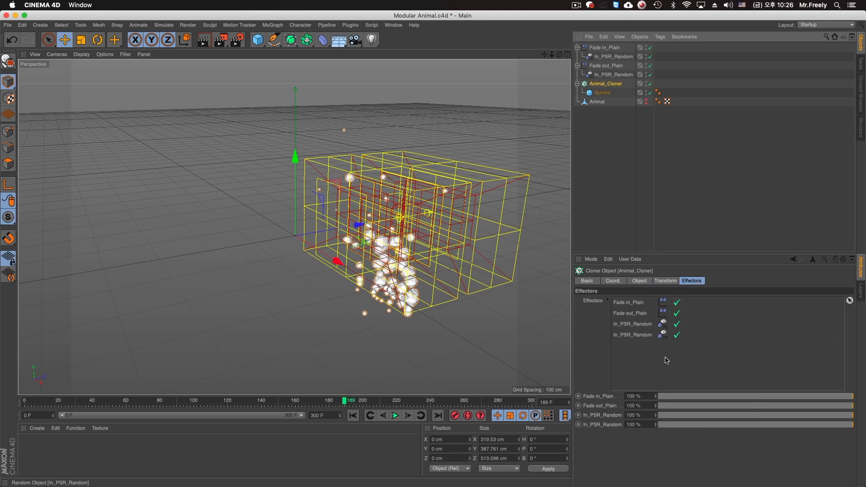
left_click(355, 416)
left_click(395, 416)
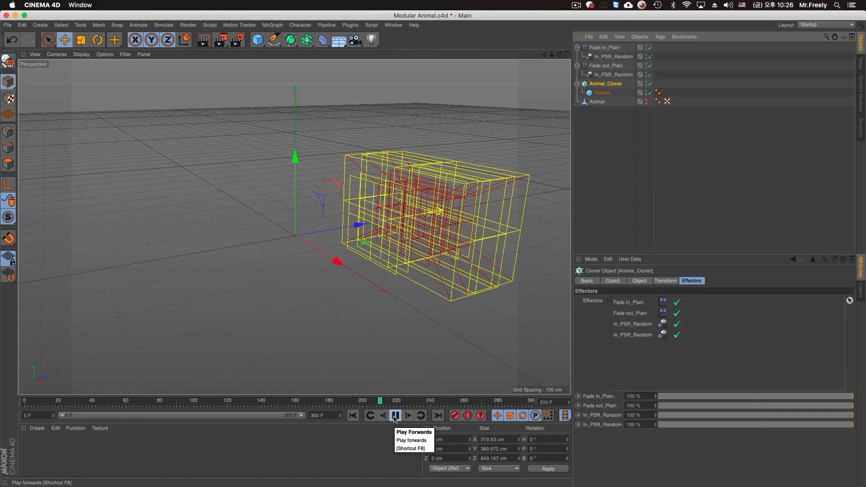
left_click(395, 416)
Replay the animation from the first frame in a closer view to examine the scatter during fade in and fade out
left_click(353, 416)
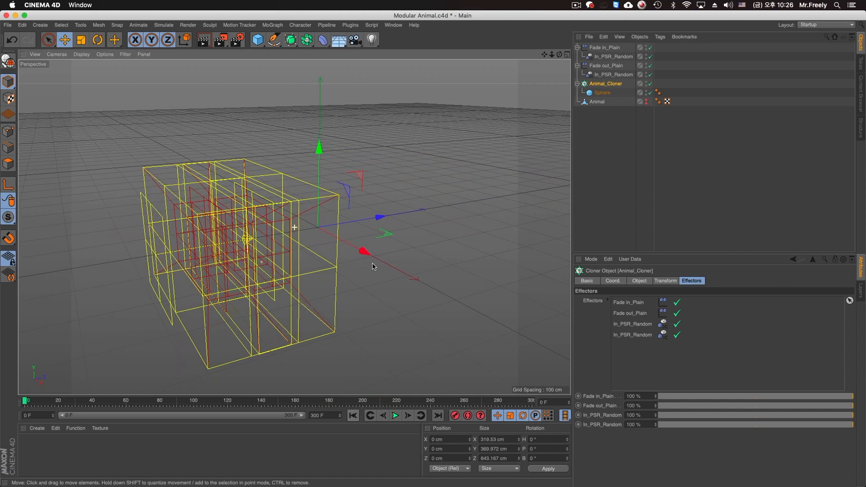
scroll(357, 250, "up", 2)
middle_click_drag(318, 287, 327, 267, "alt")
left_click(396, 416)
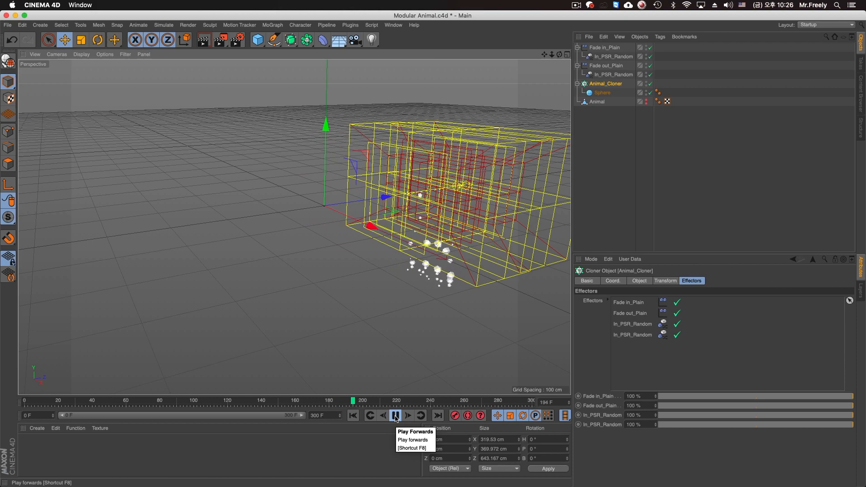
left_click(396, 416)
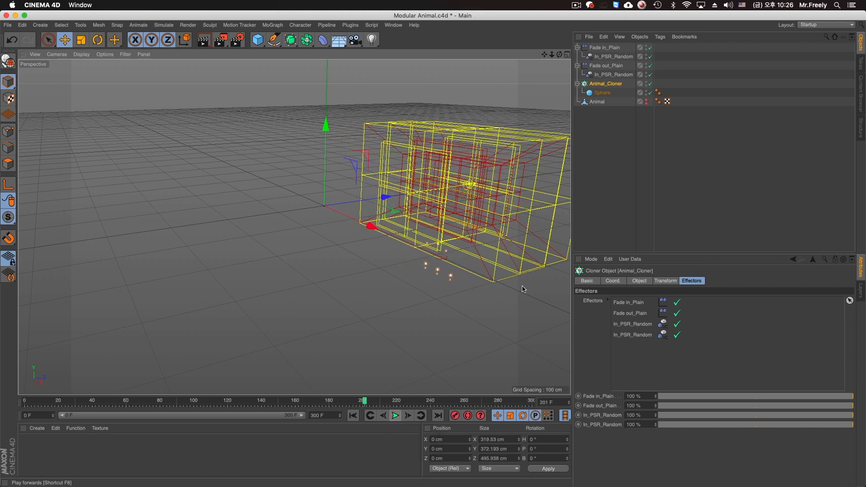
left_click(353, 415)
left_click(396, 416)
left_click(395, 416)
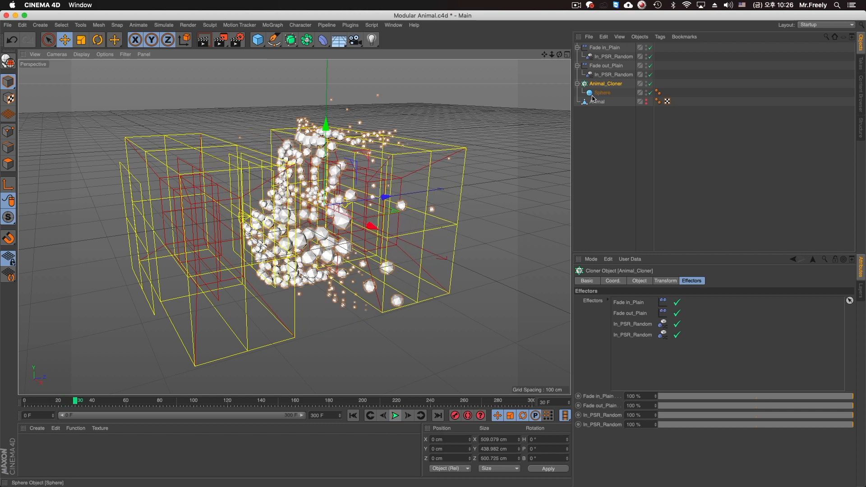
Add a MoGraph Delay effector for the Animal_Cloner and review its transform, falloff, strength and mode settings
left_click(273, 24)
mouse_move(316, 39)
left_click(374, 77)
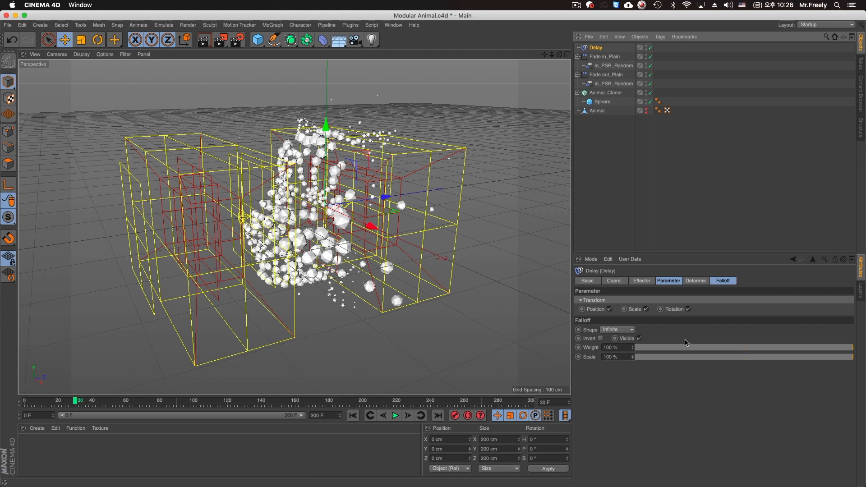
left_click(642, 281)
left_click(669, 281)
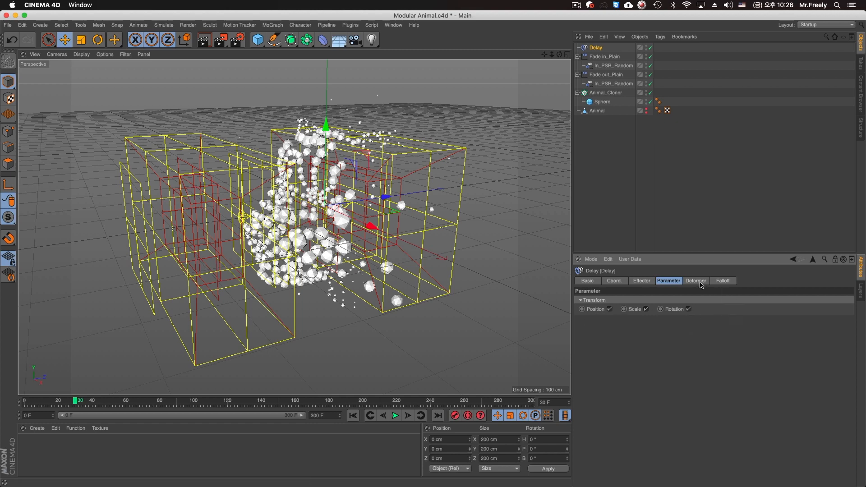
left_click(723, 281)
left_click(642, 281)
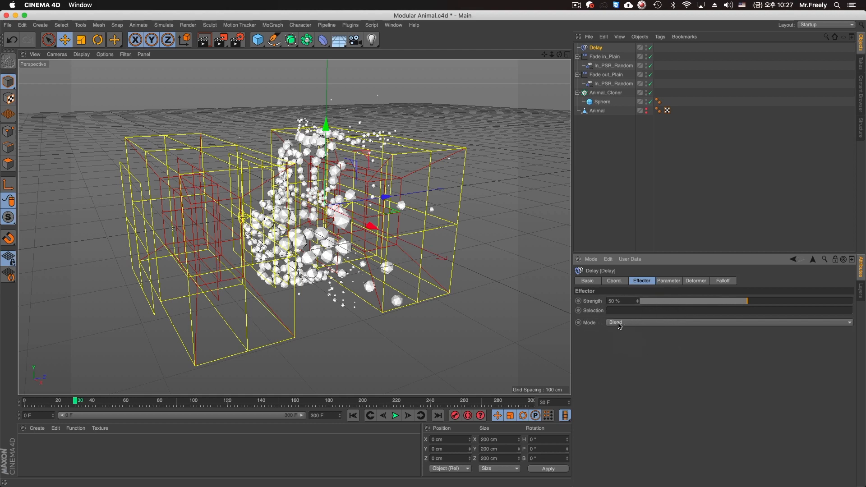
Play the animation with the Delay in Blend mode, testing its strength at 0 %, 80 % and 90 %
left_click(353, 416)
left_click(396, 415)
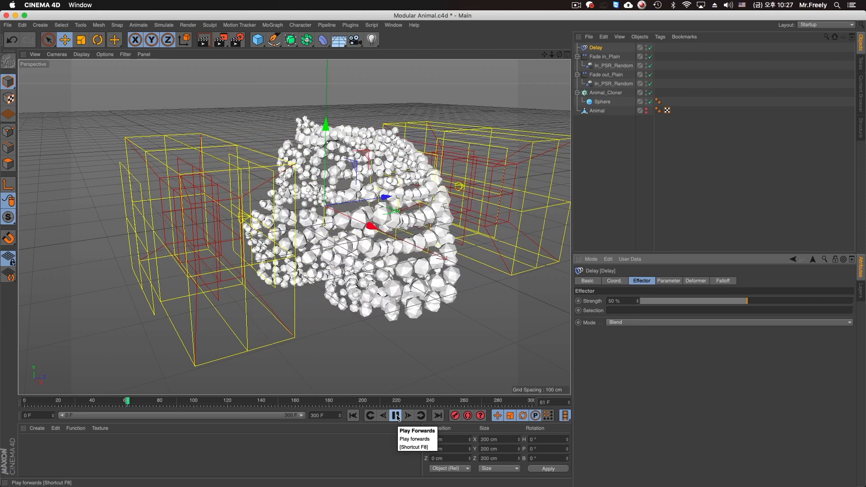
left_click(396, 415)
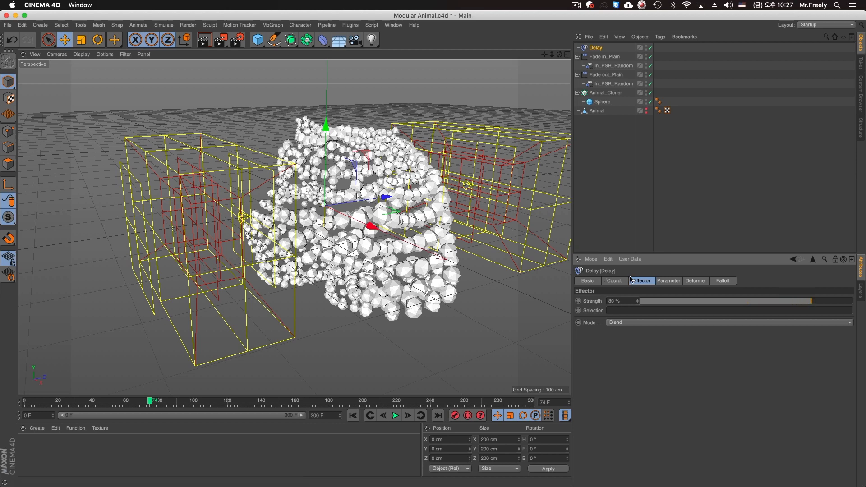
left_click_drag(672, 301, 514, 313)
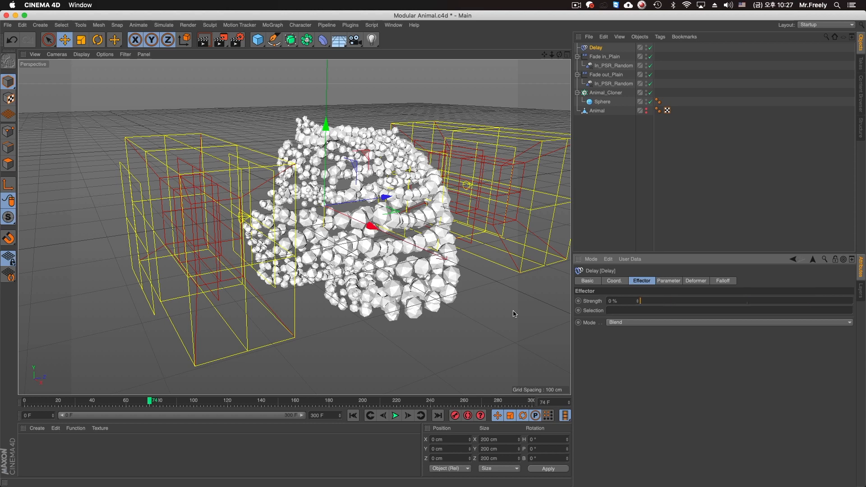
left_click_drag(835, 301, 854, 302)
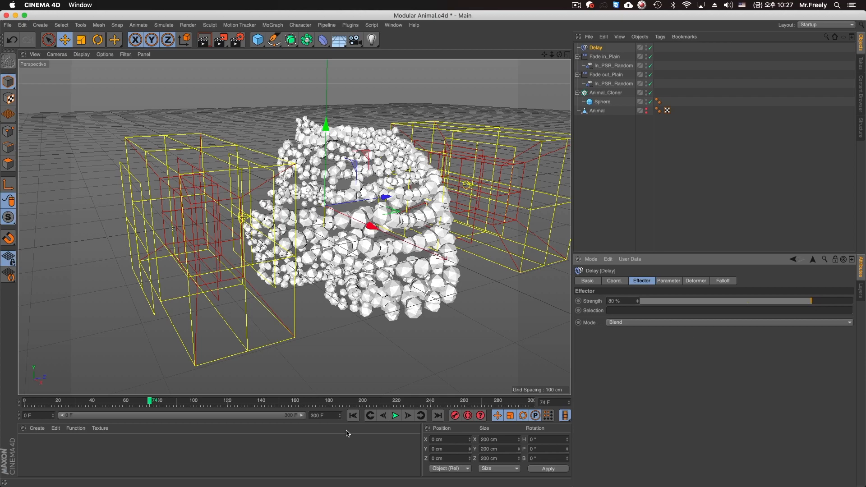
left_click(394, 415)
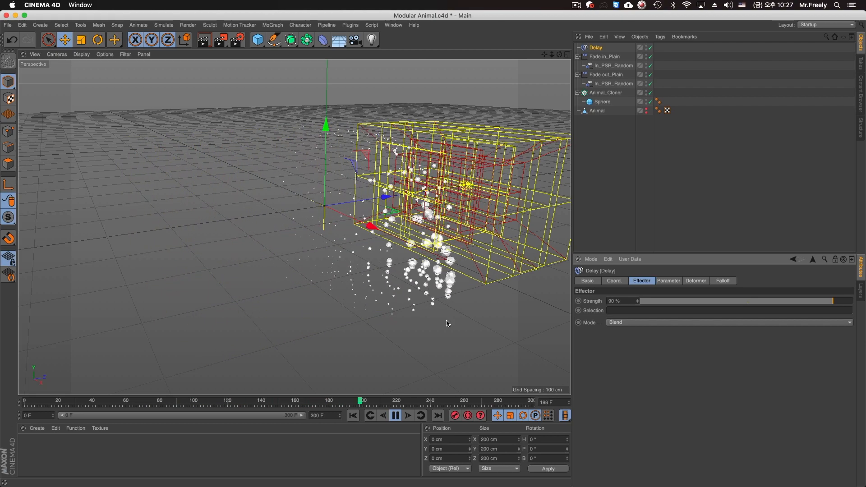
Set the Delay effector's mode to Spring and its strength to 80 %, and preview the motion from an earlier frame
left_click(639, 322)
left_click(638, 350)
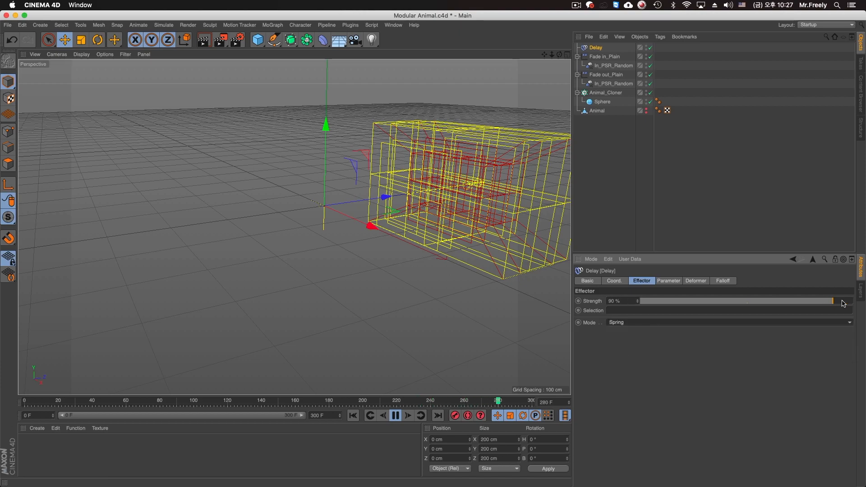
left_click_drag(843, 303, 818, 305)
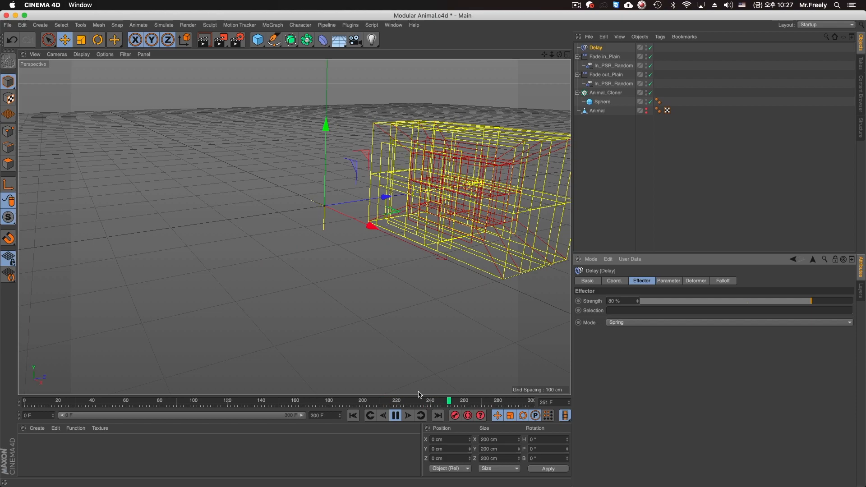
left_click(326, 408)
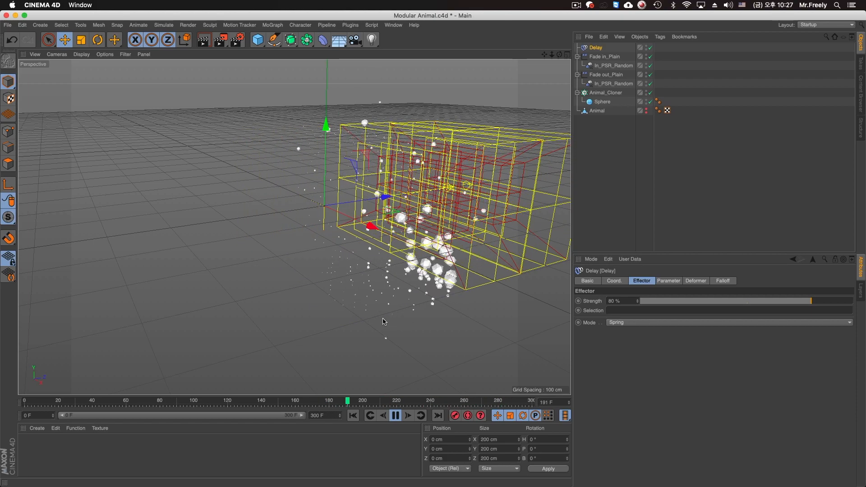
Replay the Spring motion from the first frame, set the Delay effector's mode to Even, and preview the animation again
left_click(353, 415)
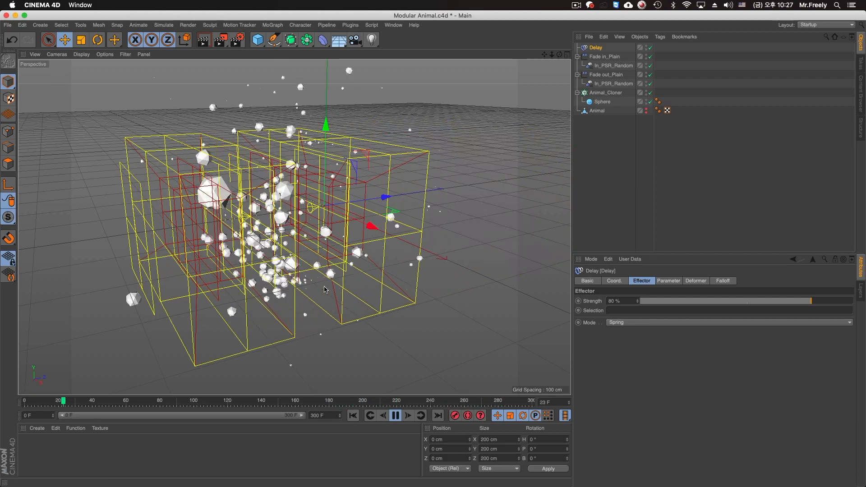
left_click(396, 415)
left_click(630, 325)
left_click(631, 334)
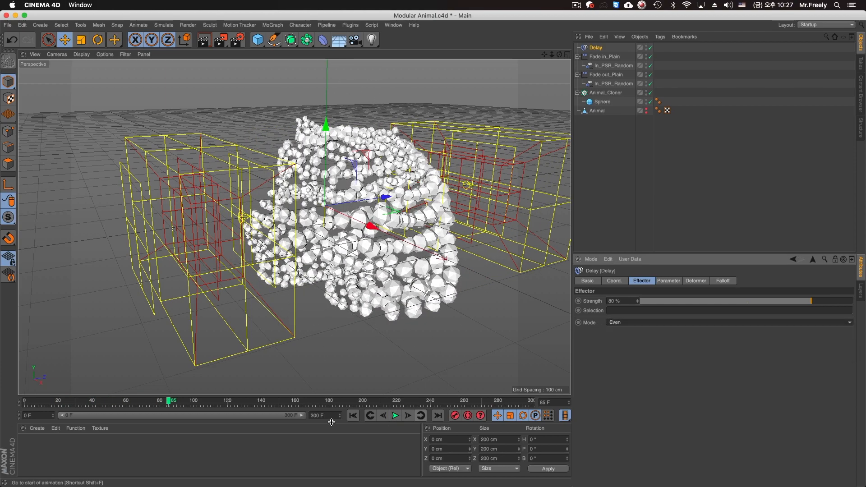
left_click(369, 417)
left_click(396, 415)
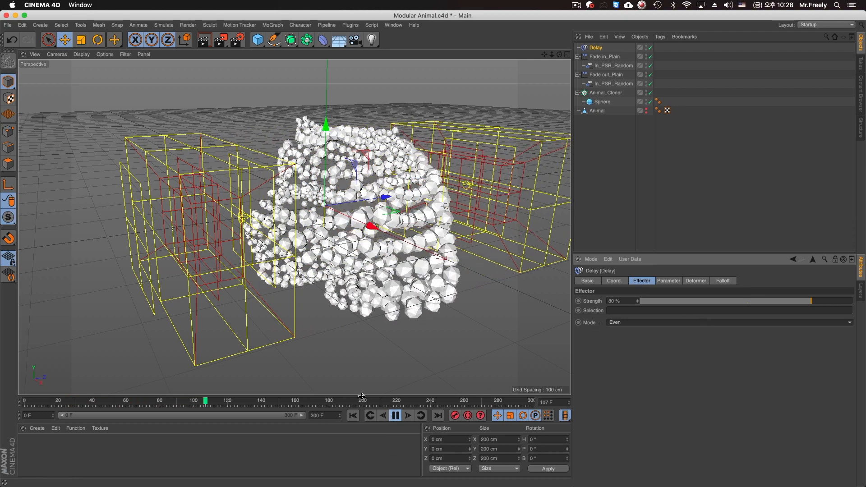
left_click(370, 416)
left_click(395, 416)
Make a Software OpenGL preview of frames 0 to 150 at image size 120, and check it enlarged in the Picture Viewer
left_click_drag(223, 40, 284, 189)
left_click(272, 148)
left_click(270, 173)
double_click(273, 208)
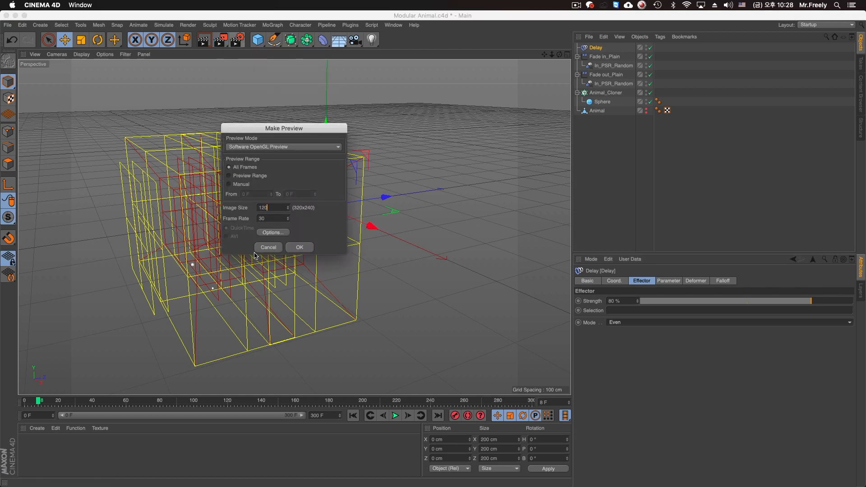
left_click(239, 186)
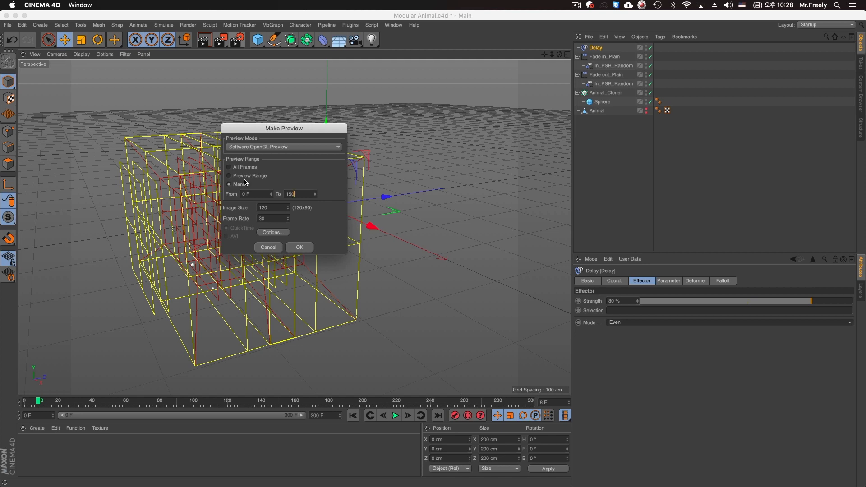
left_click(300, 247)
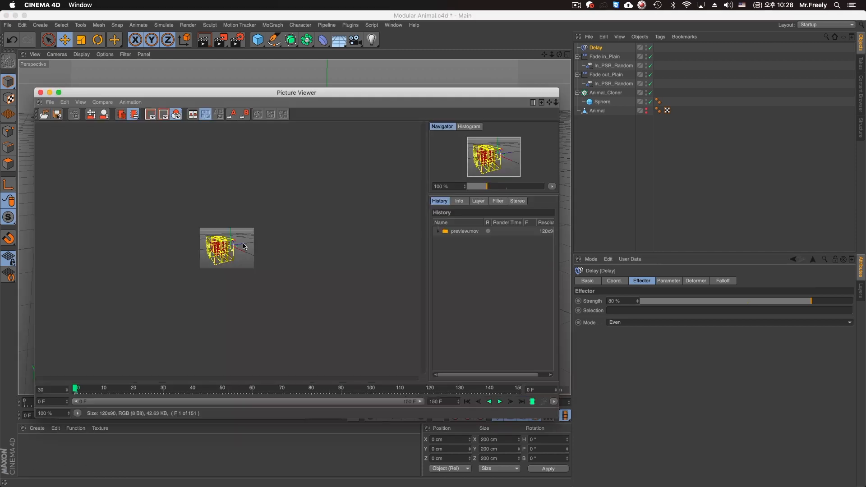
double_click(243, 246)
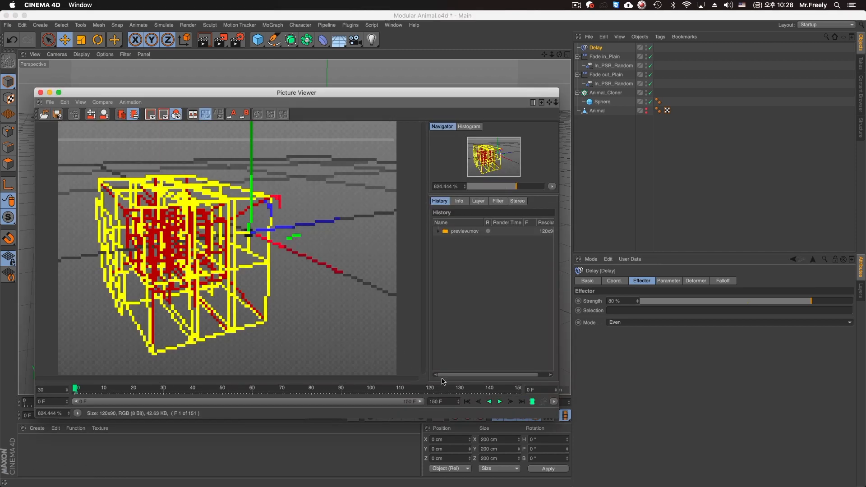
double_click(309, 305)
key("super+w")
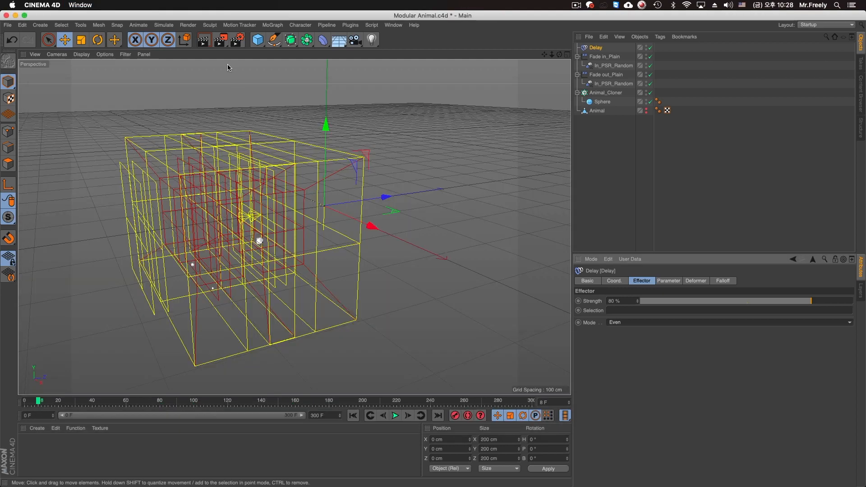
Make another preview of frames 0 to 150 with the image size set to 1280
left_click_drag(221, 41, 280, 193)
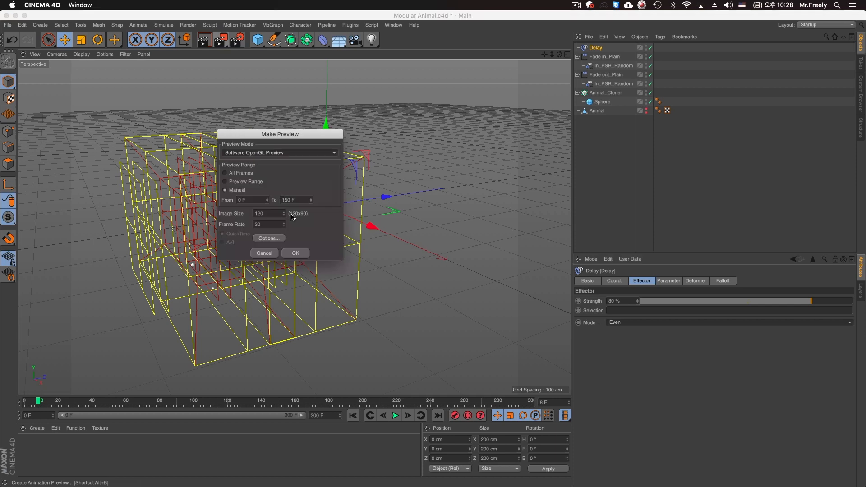
double_click(264, 215)
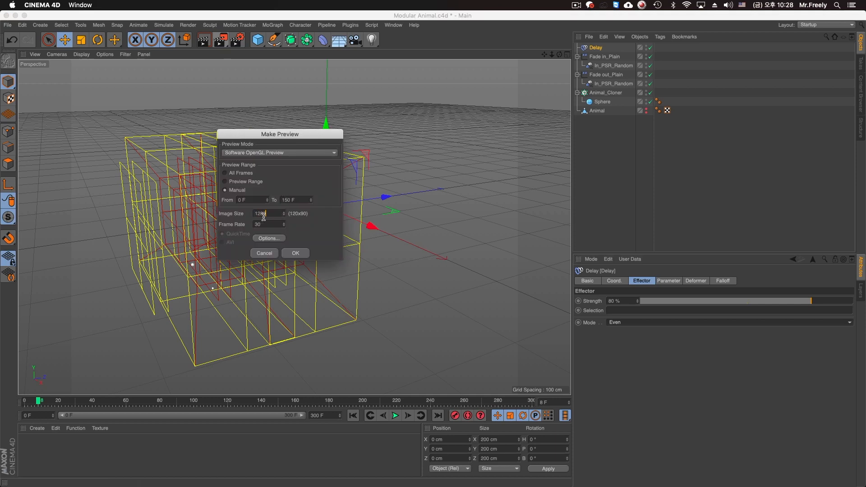
key("Return")
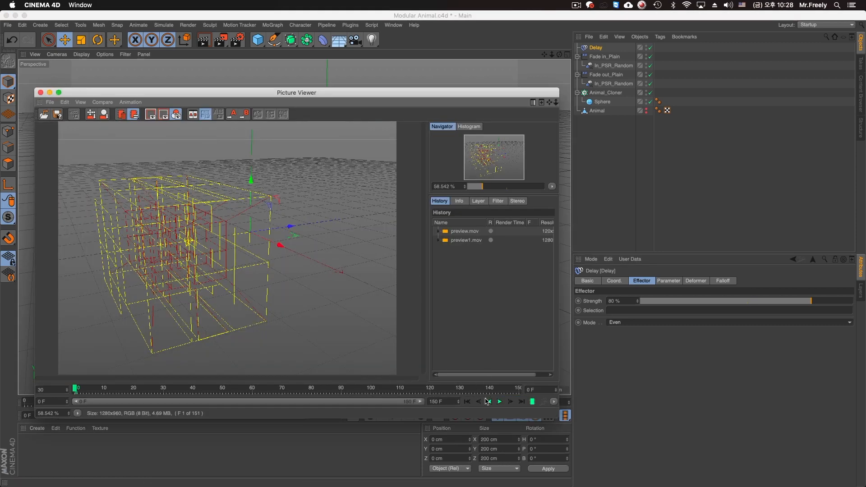
Play the 1280-wide preview in the Picture Viewer at 100 % zoom to examine how the spheres settle with the Delay
left_click(500, 401)
left_click(467, 402)
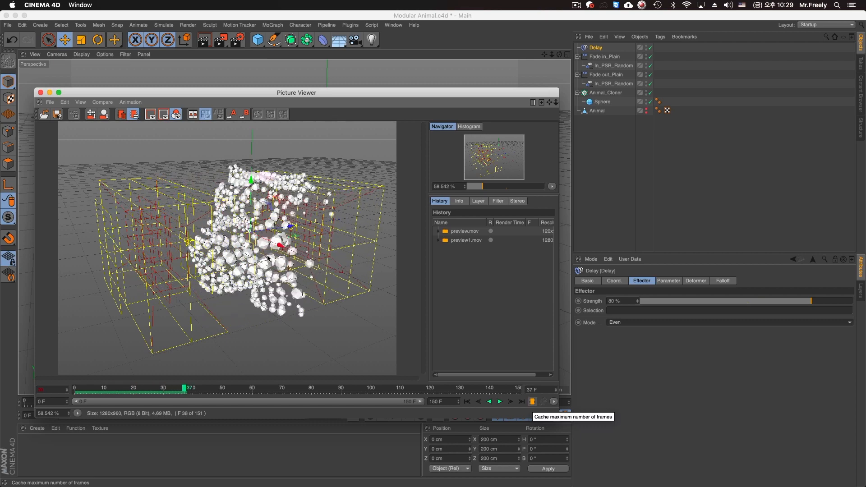
double_click(268, 260)
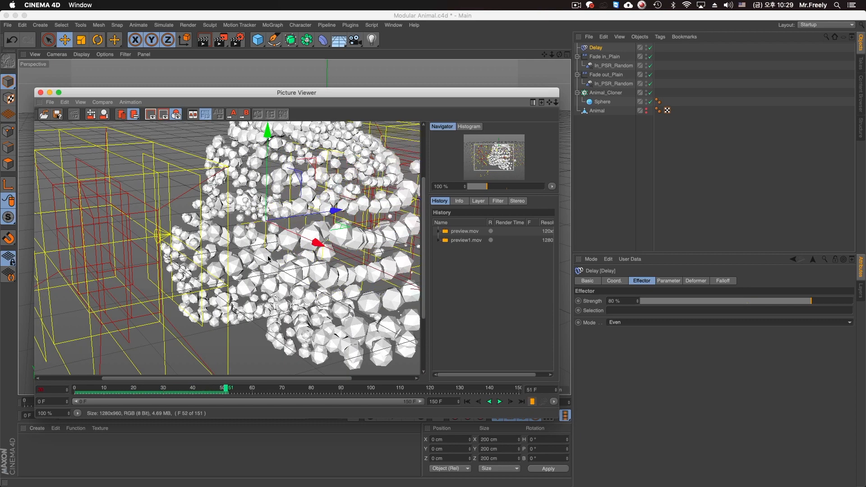
left_click_drag(294, 273, 279, 273)
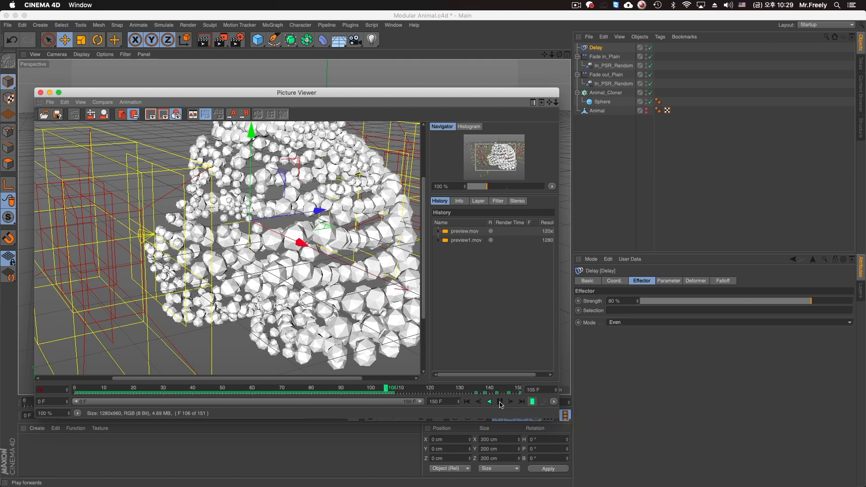
left_click(499, 401)
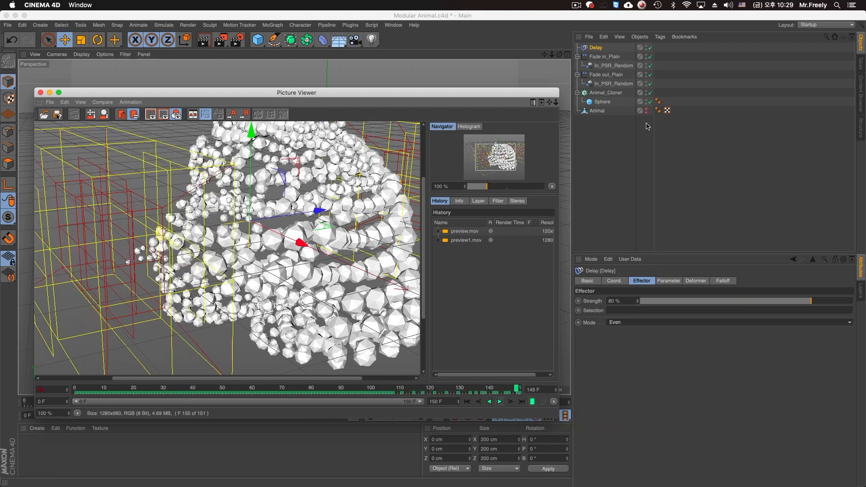
Disable the Delay effector and make a 1280-wide preview of frames 0 to 150 for comparison
left_click(651, 47)
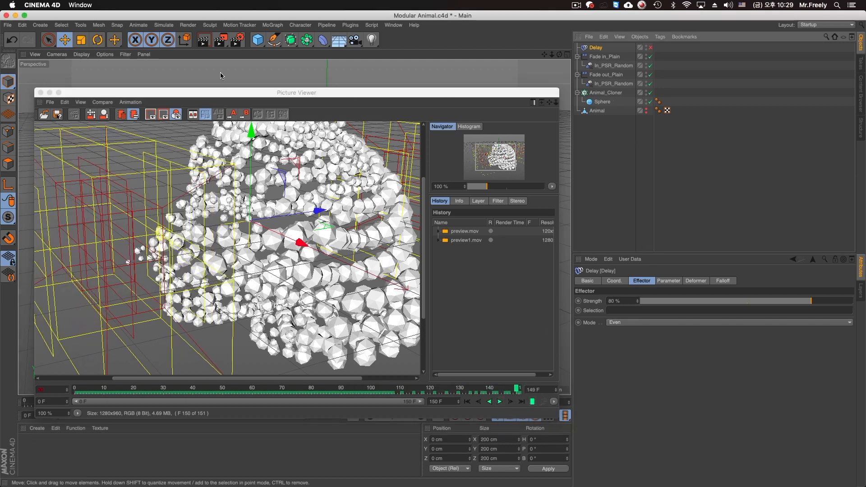
left_click(238, 39)
left_click(271, 118)
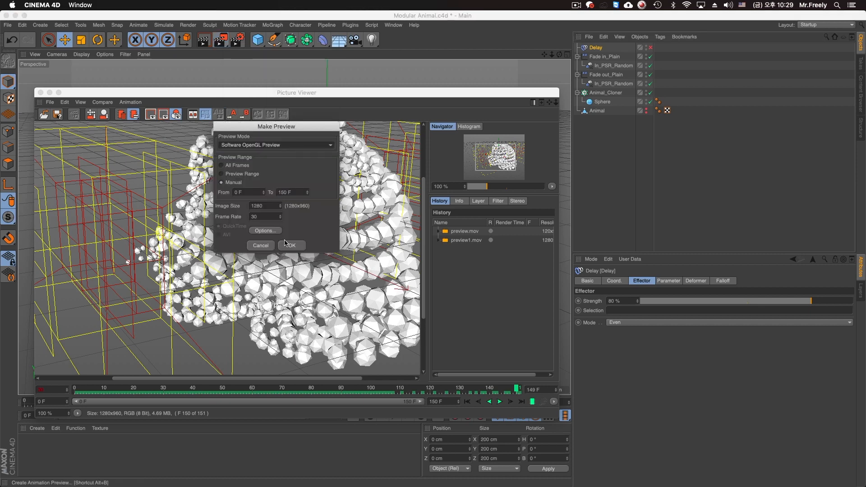
left_click(292, 246)
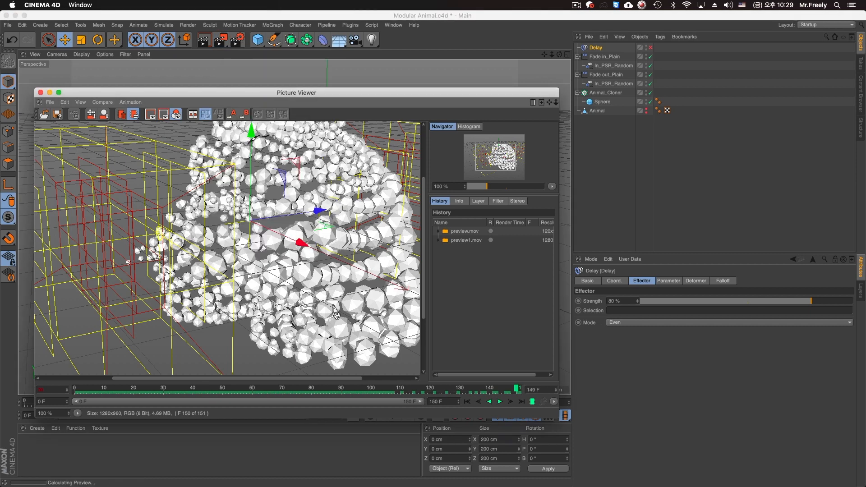
Play the preview without Delay from frame 0 in the Picture Viewer, examining how the spheres assemble into the head
left_click(366, 388)
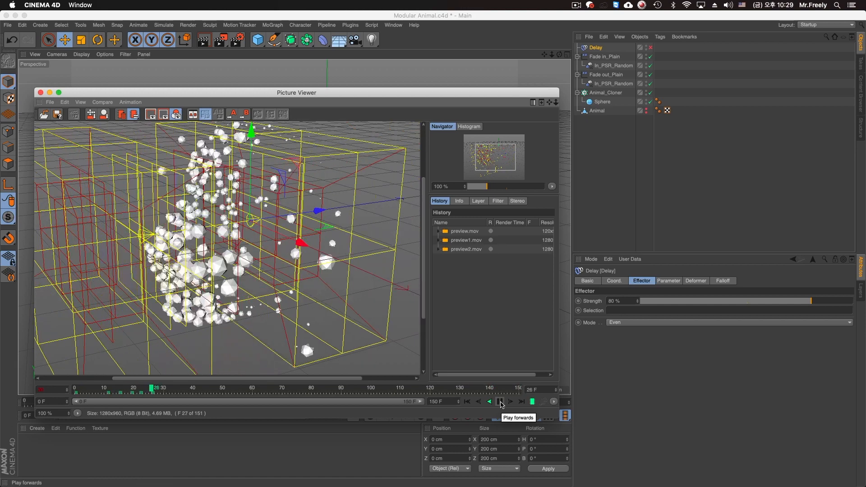
left_click(501, 401)
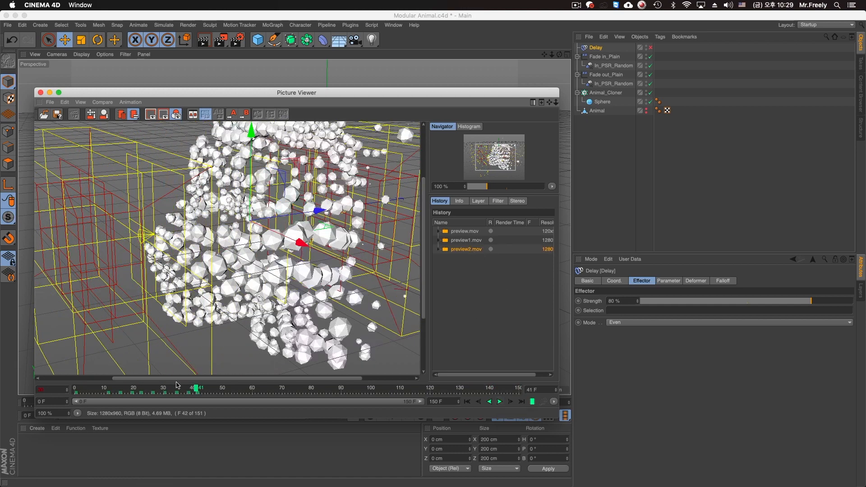
left_click_drag(177, 386, 51, 401)
left_click(532, 401)
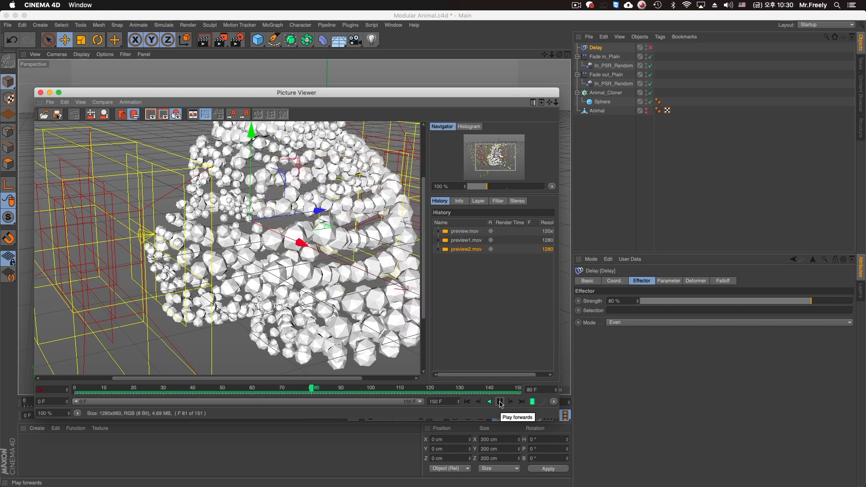
left_click(71, 392)
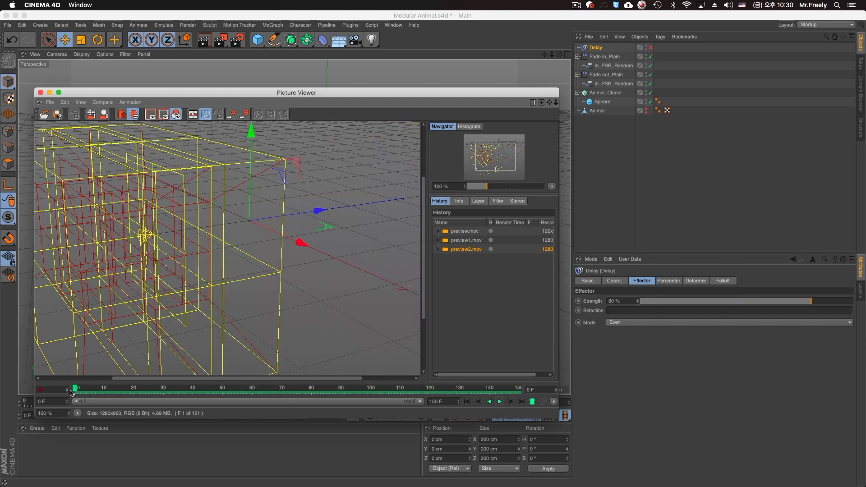
left_click(500, 401)
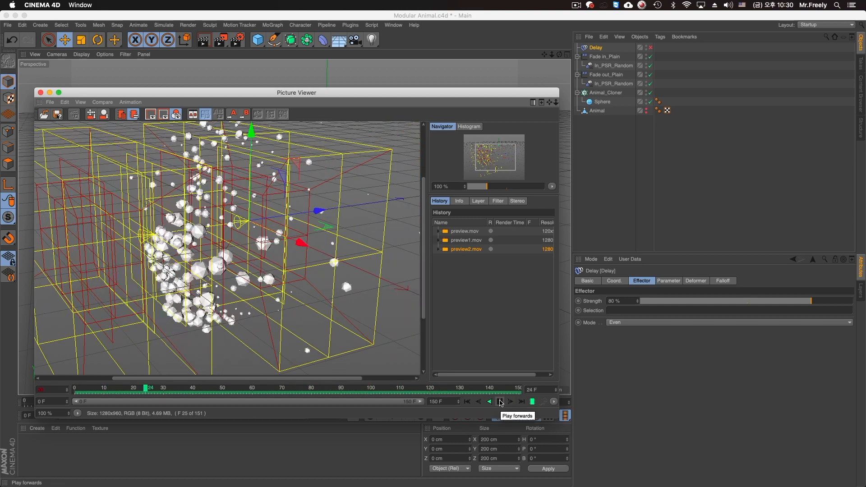
left_click(499, 403)
Play preview1.mov to review the delayed motion, and scrub it back to about frame 65
left_click(466, 242)
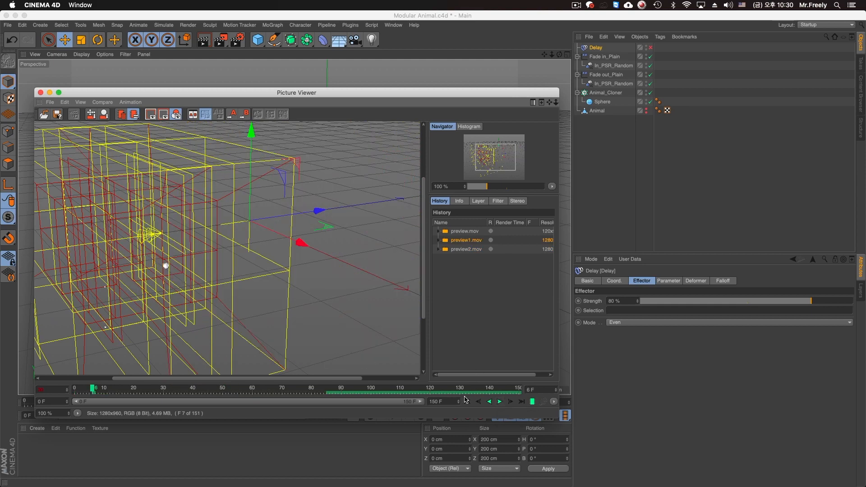
left_click(489, 402)
left_click(500, 402)
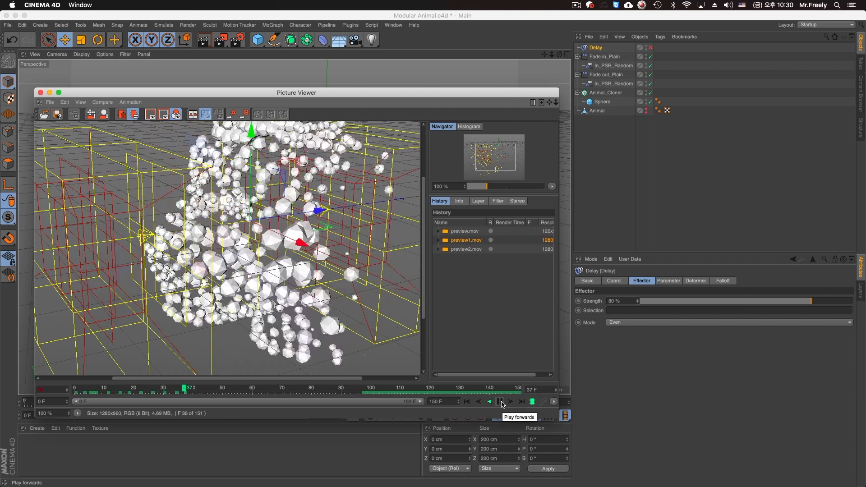
left_click(500, 402)
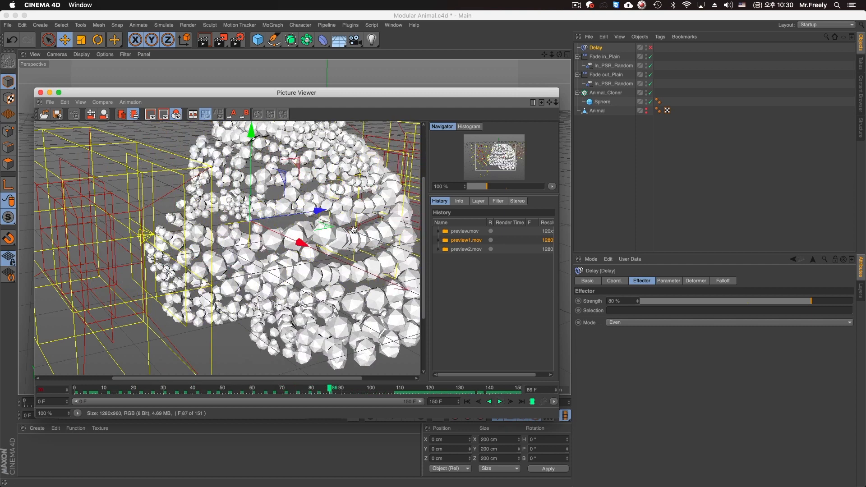
left_click(589, 322)
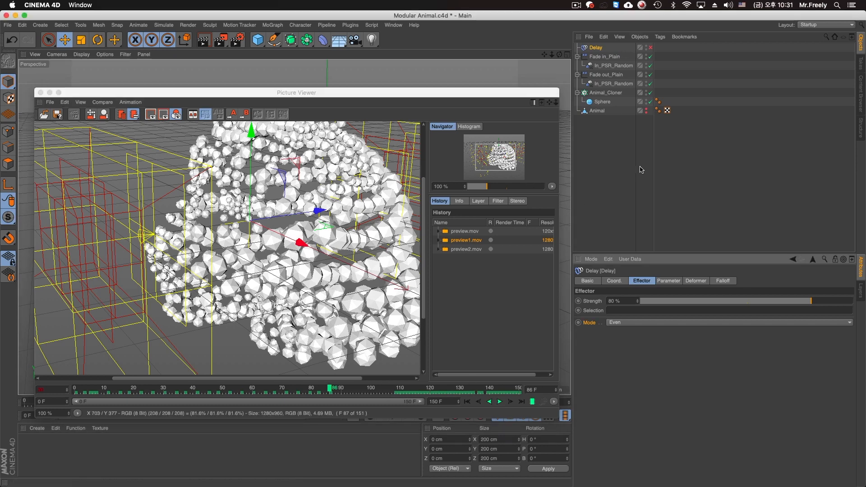
left_click_drag(405, 391, 269, 390)
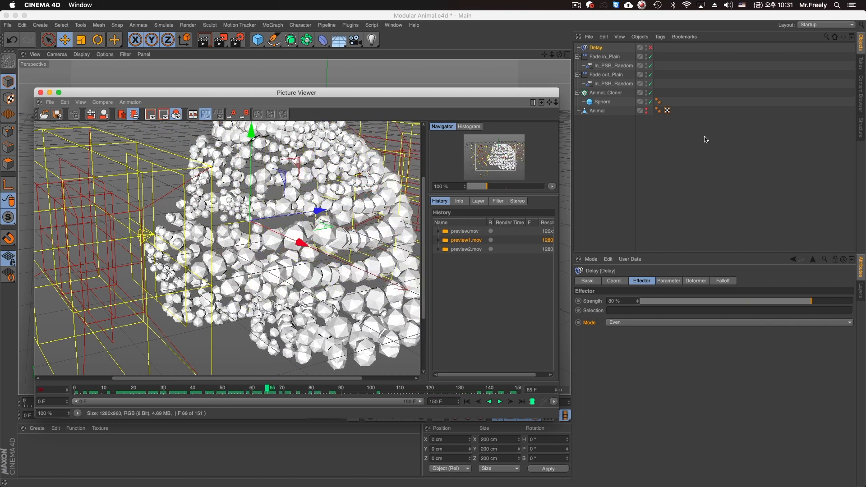
Scrub through preview2.mov and preview1.mov to compare how the spheres settle without and with Delay, and close the Picture Viewer
left_click(458, 250)
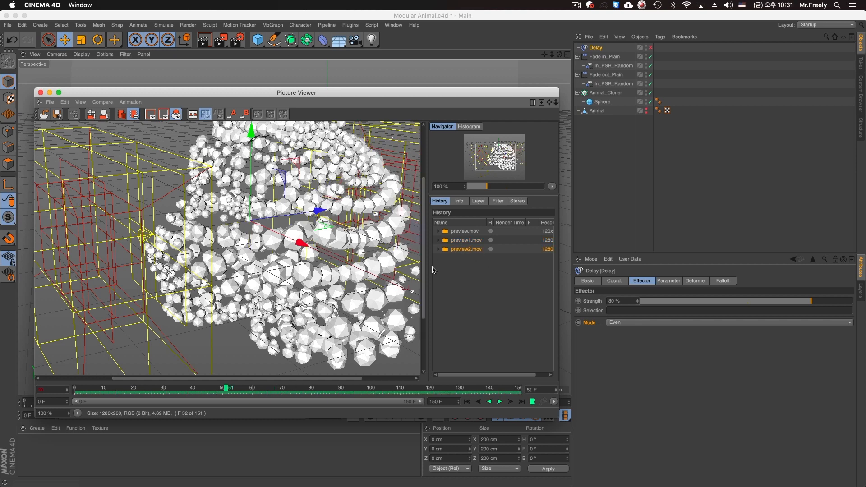
left_click_drag(226, 390, 287, 396)
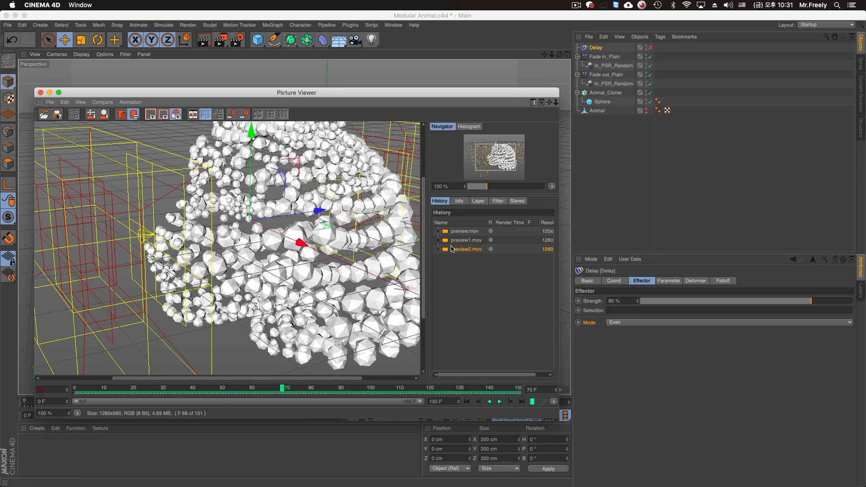
left_click_drag(253, 391, 344, 389)
left_click(465, 240)
left_click(231, 390)
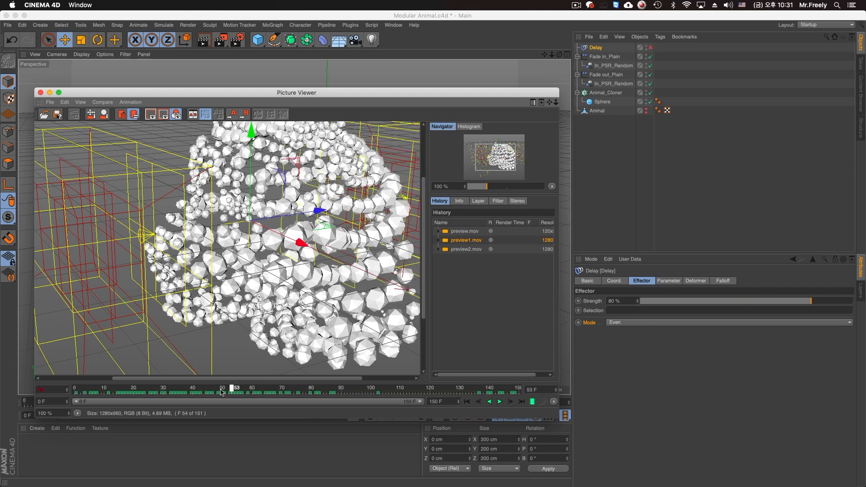
left_click(41, 92)
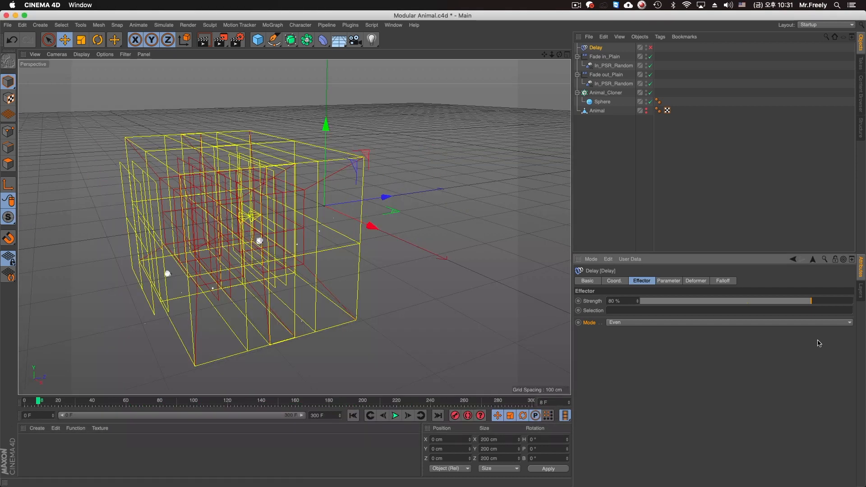
Set the Delay effector's strength to 94 % and play the animation from the first frame
left_click(651, 301)
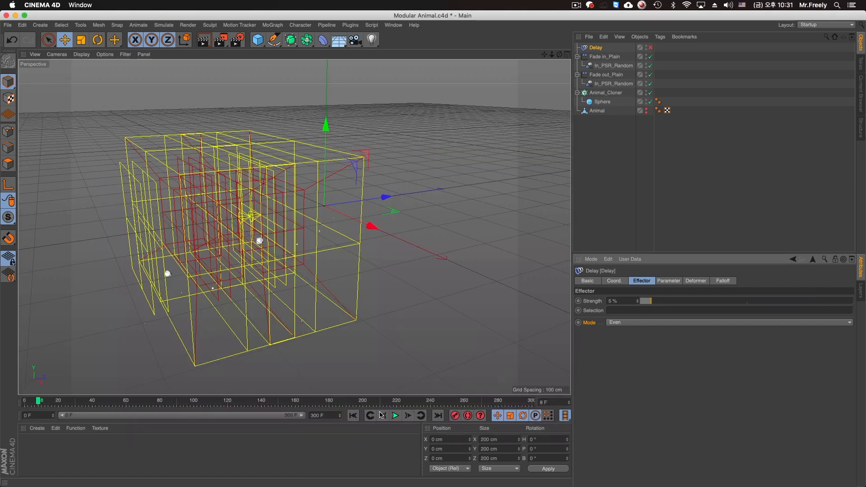
left_click_drag(744, 301, 843, 304)
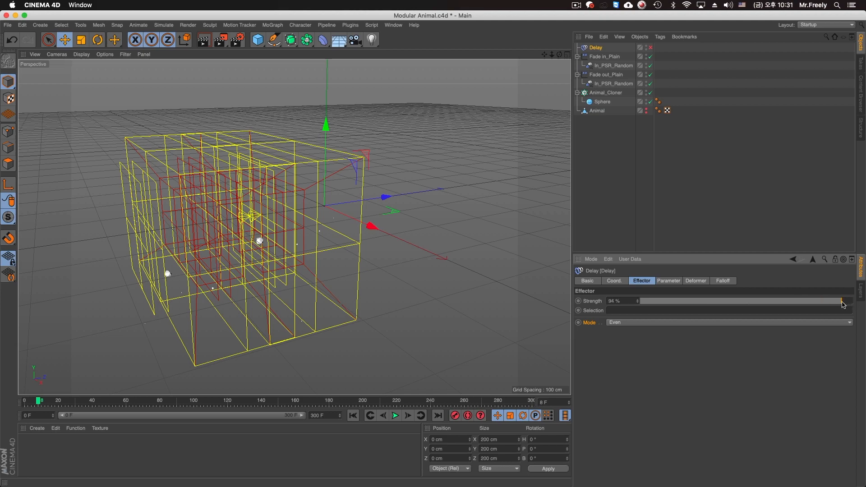
left_click(353, 415)
left_click(395, 416)
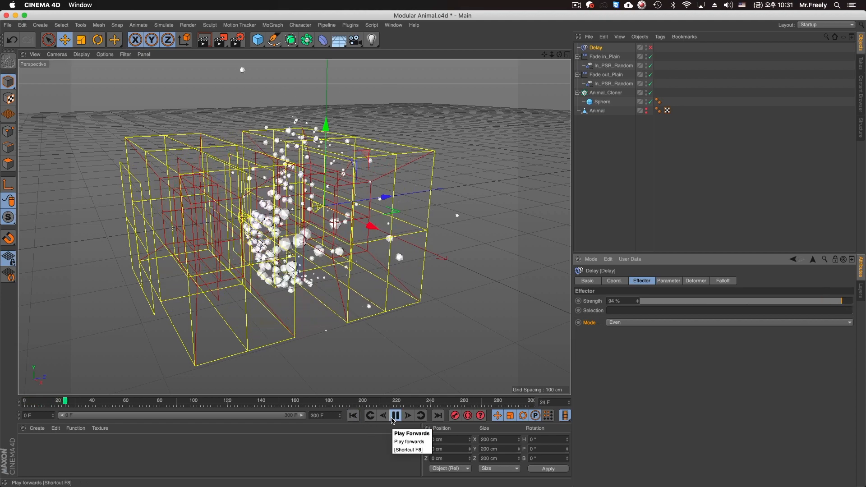
Set the Delay effector's mode to Blend and play the animation from the first frame
left_click(395, 415)
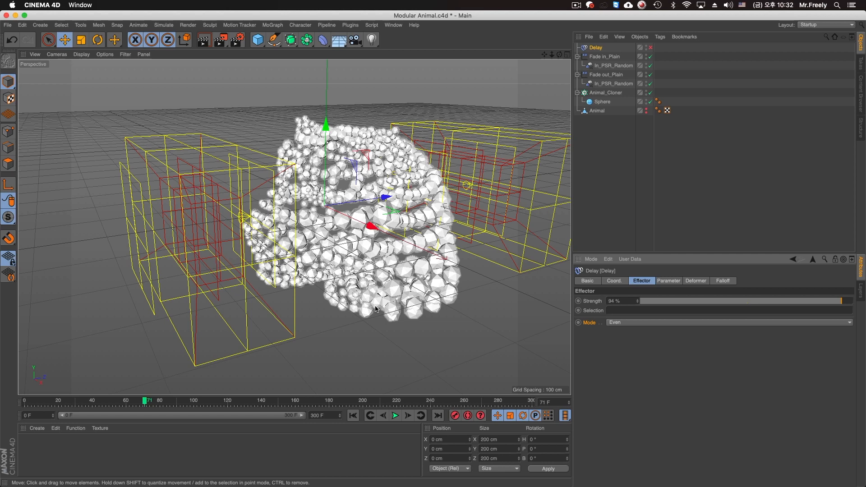
left_click(625, 322)
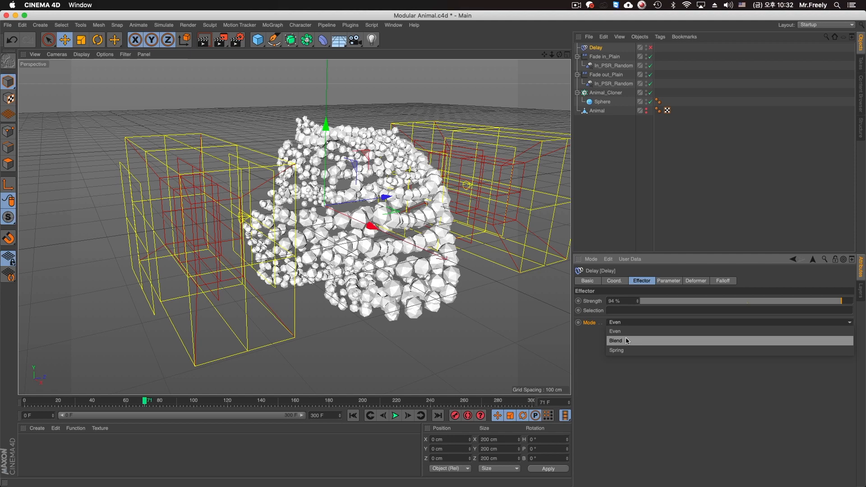
left_click(627, 341)
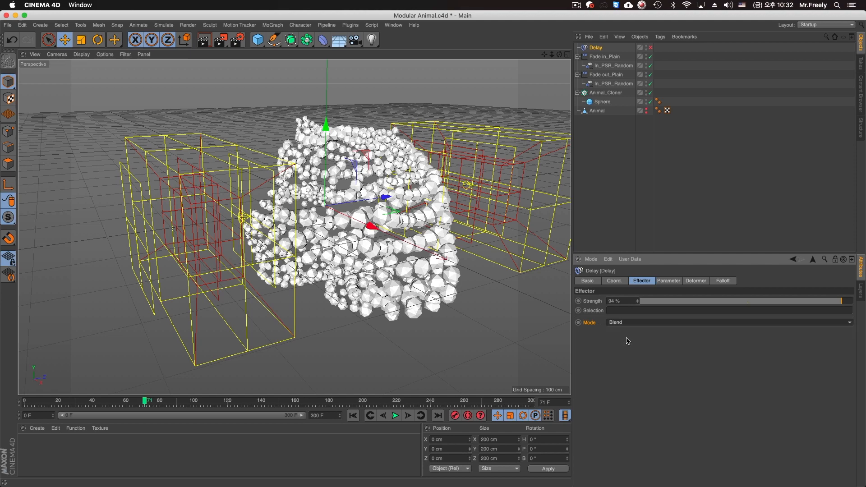
left_click(353, 415)
left_click(396, 415)
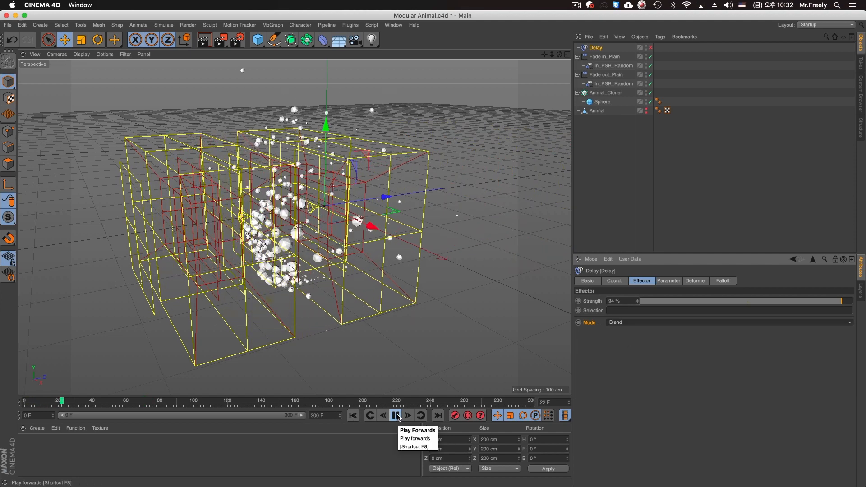
Enable the Delay effector and replay the animation from the first frame to examine its smoothing
left_click(651, 47)
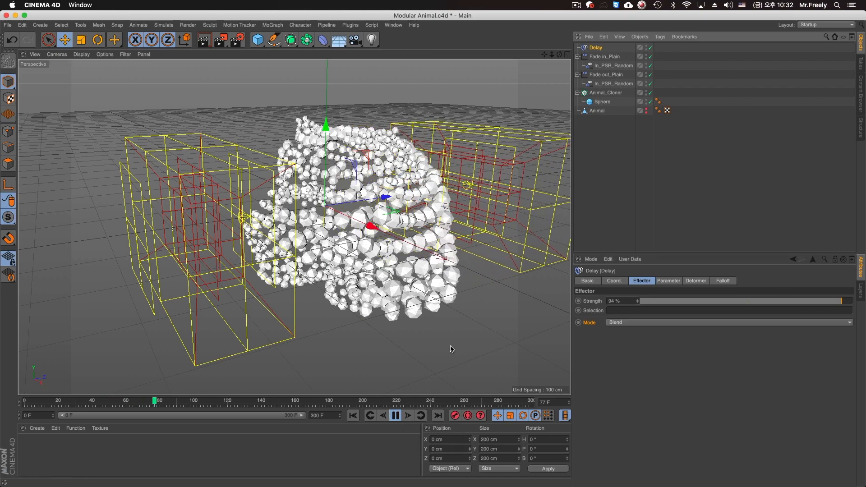
left_click(353, 416)
left_click(395, 416)
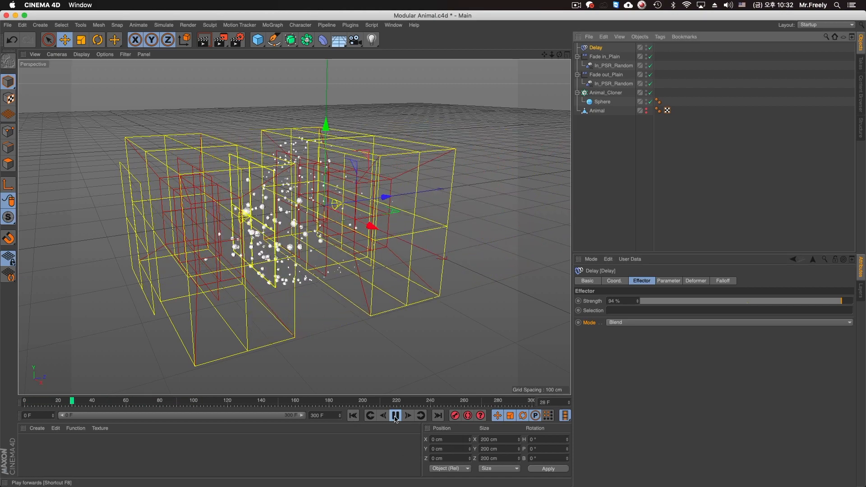
left_click(395, 416)
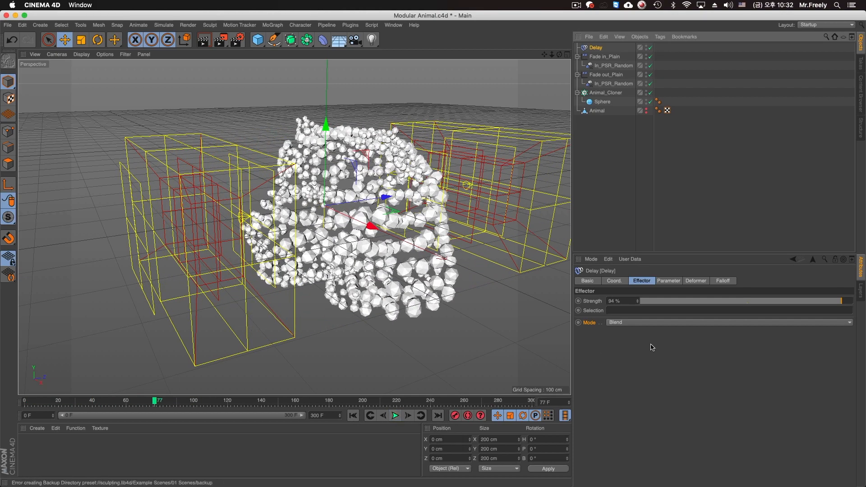
Set the Delay effector's mode to Spring and play the animation from the first frame, stopping around frame 170
left_click(629, 324)
left_click(630, 351)
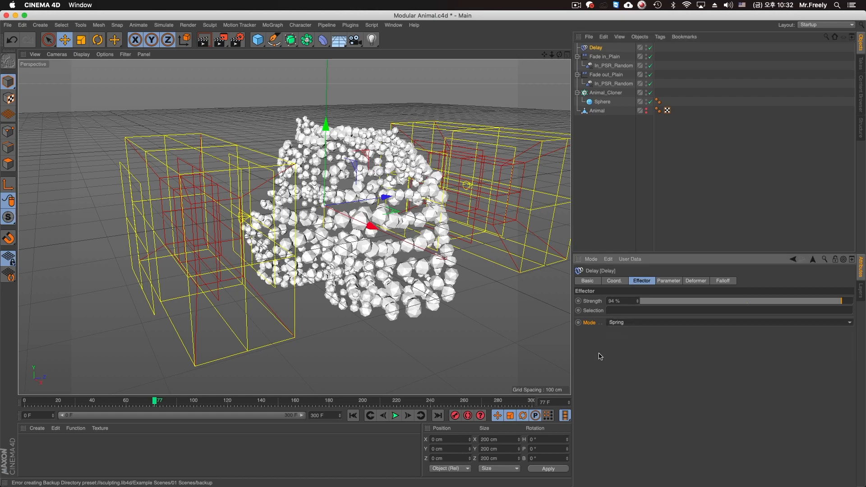
left_click(354, 416)
left_click(395, 416)
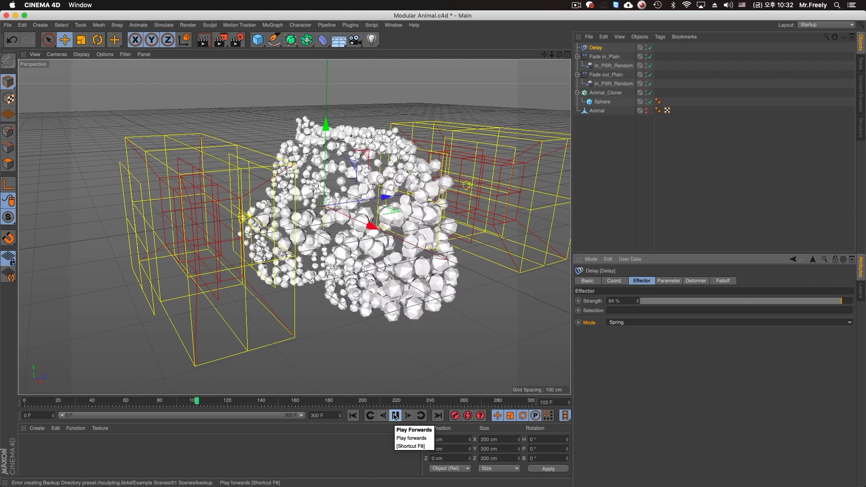
left_click(395, 416)
left_click(396, 416)
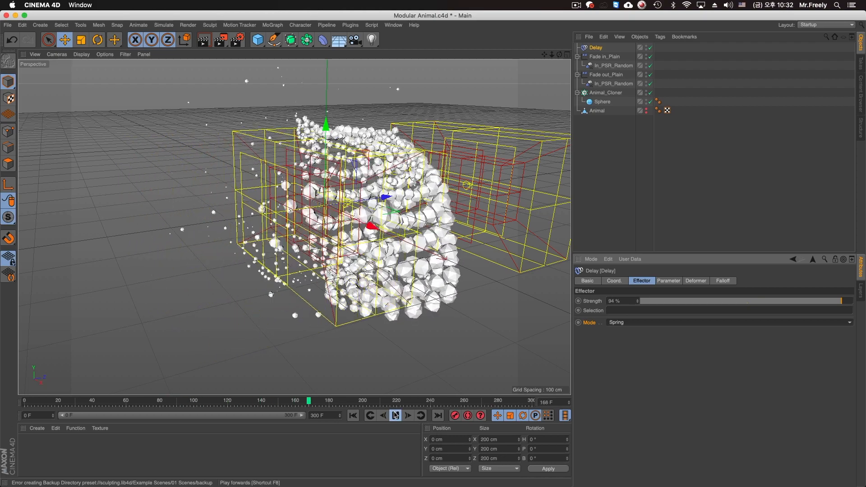
left_click(395, 416)
middle_click_drag(364, 276, 321, 284, "alt")
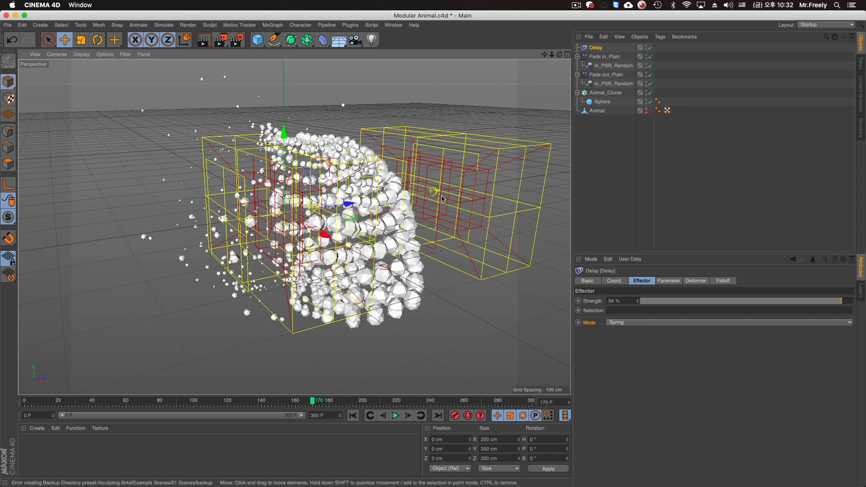
Add a sphere to a new project and convert it to an editable polygon object
key("super+n")
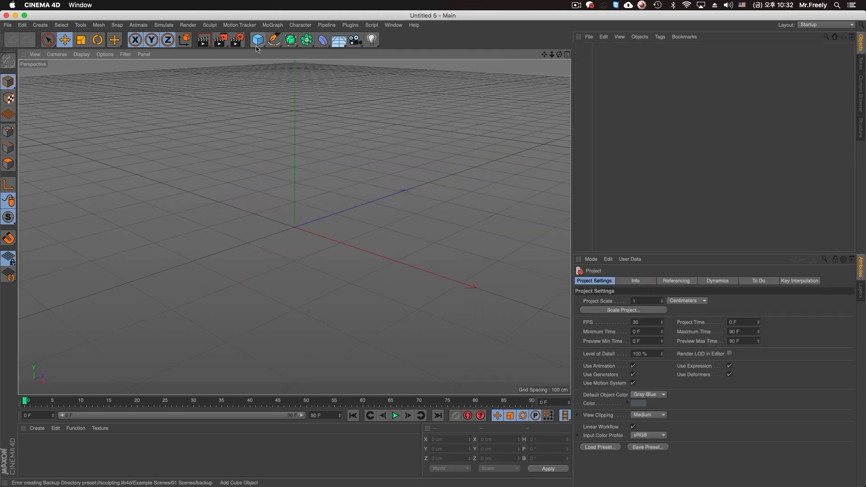
left_click_drag(257, 40, 407, 74)
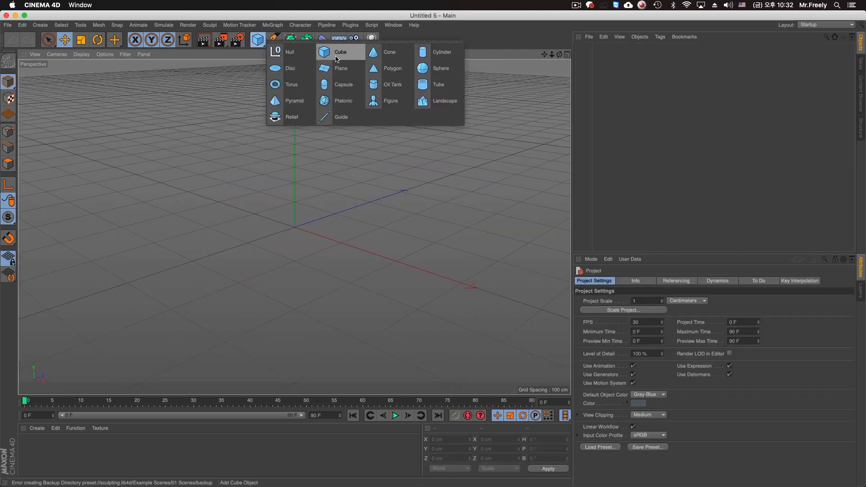
left_click(438, 71)
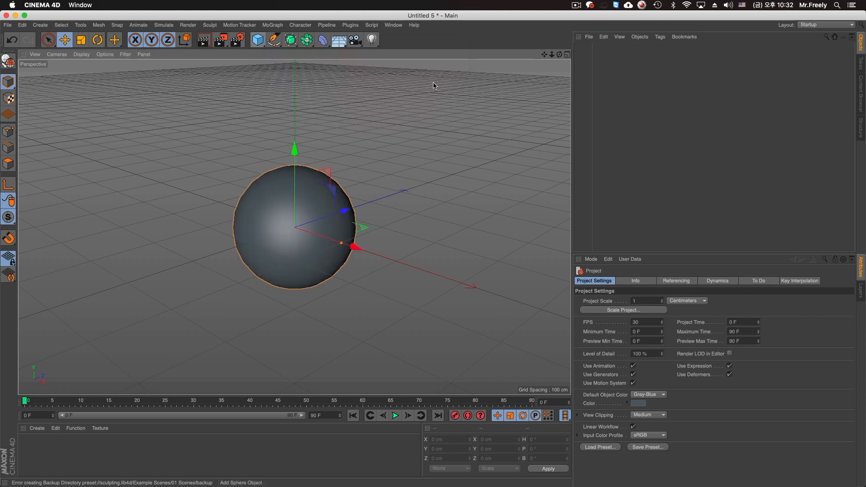
left_click(8, 61)
left_click(8, 163)
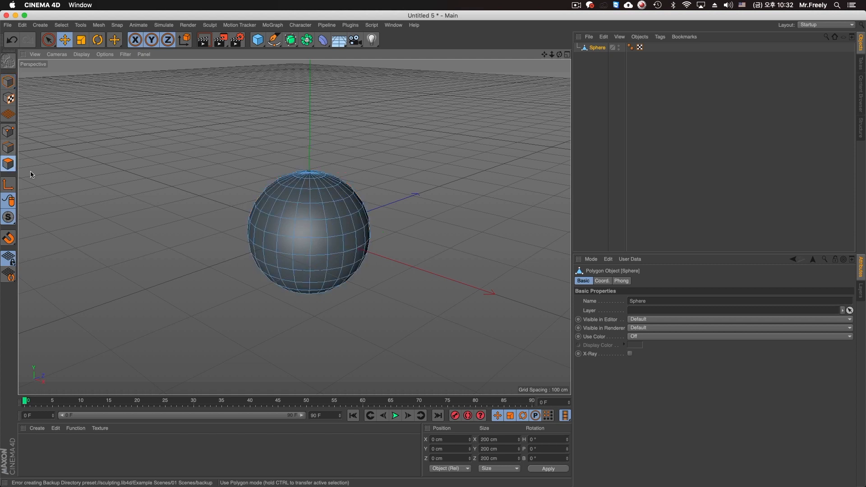
left_click(8, 81)
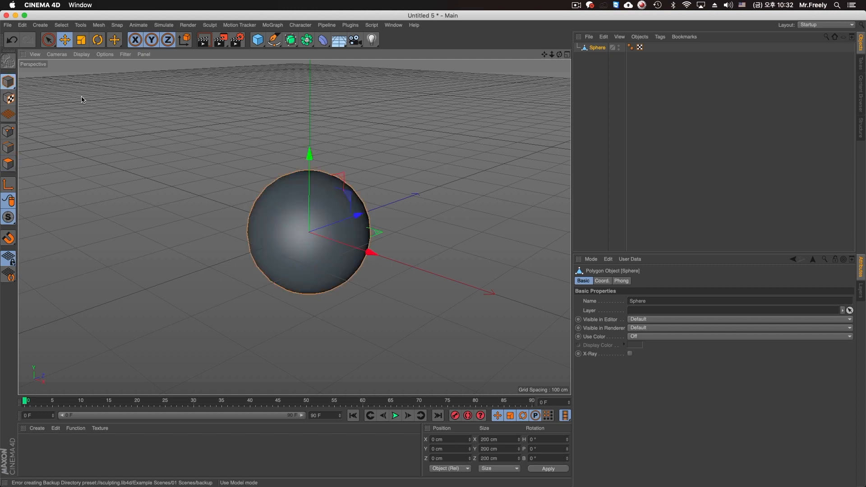
Set the Phong angle of the sphere to 0° for faceted shading
left_click(631, 48)
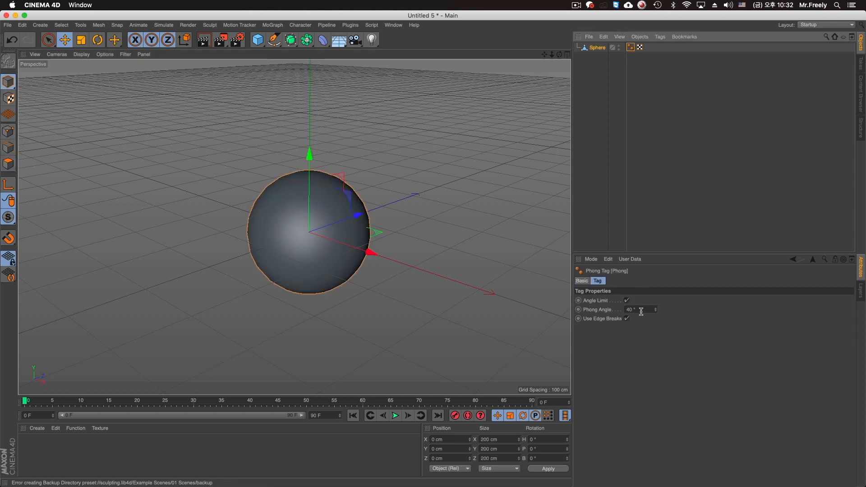
key("Return")
left_click_drag(330, 243, 318, 240, "alt")
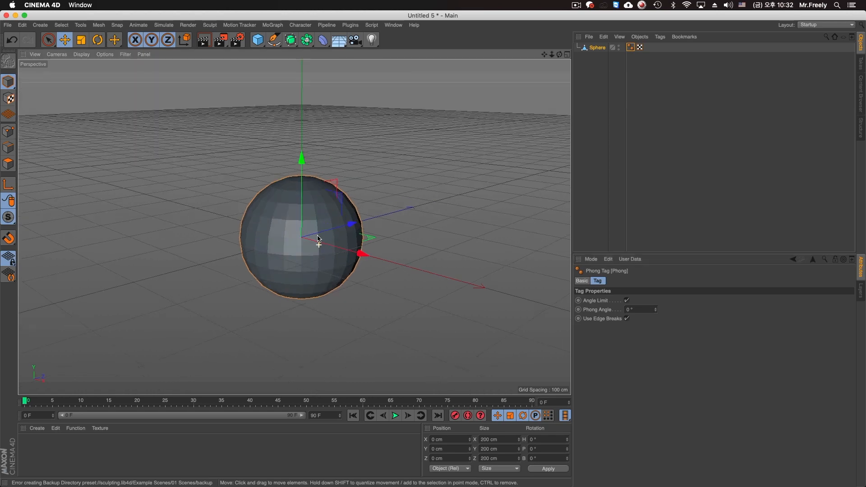
left_click_drag(285, 217, 291, 230, "alt")
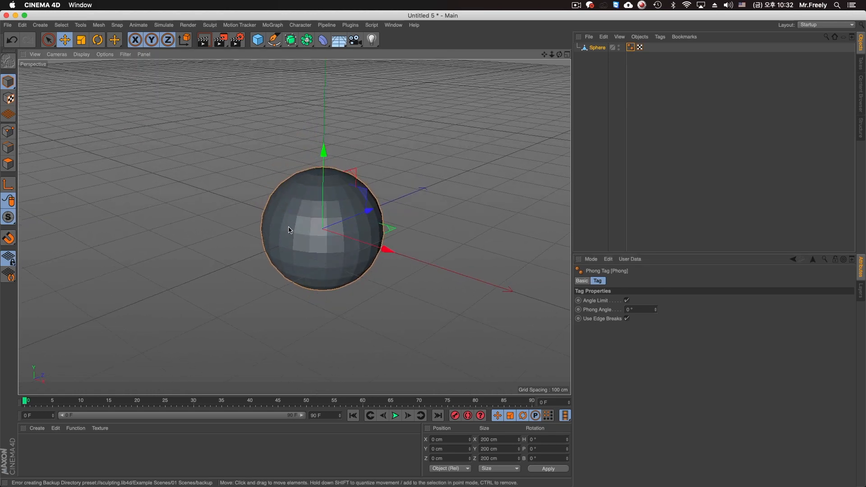
left_click_drag(363, 208, 352, 211, "alt")
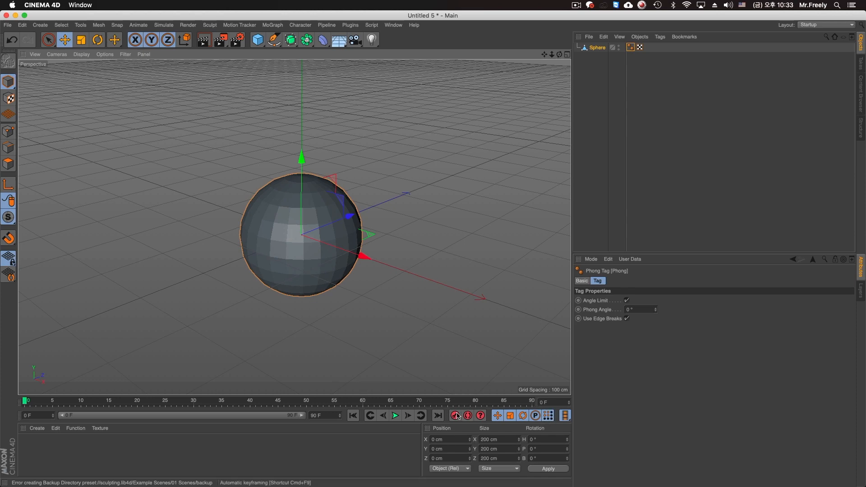
Smear the sphere's points with the Brush at frame 10 and turn on automatic keyframing
left_click(83, 402)
left_click(8, 131)
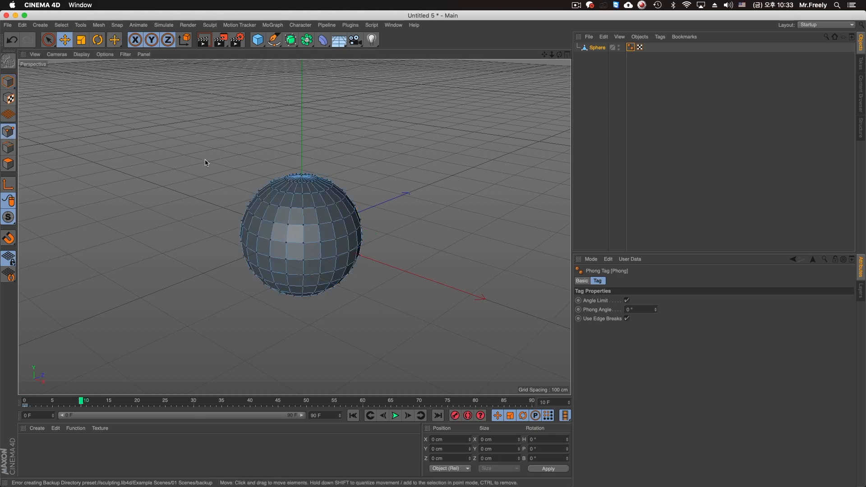
right_click(294, 132)
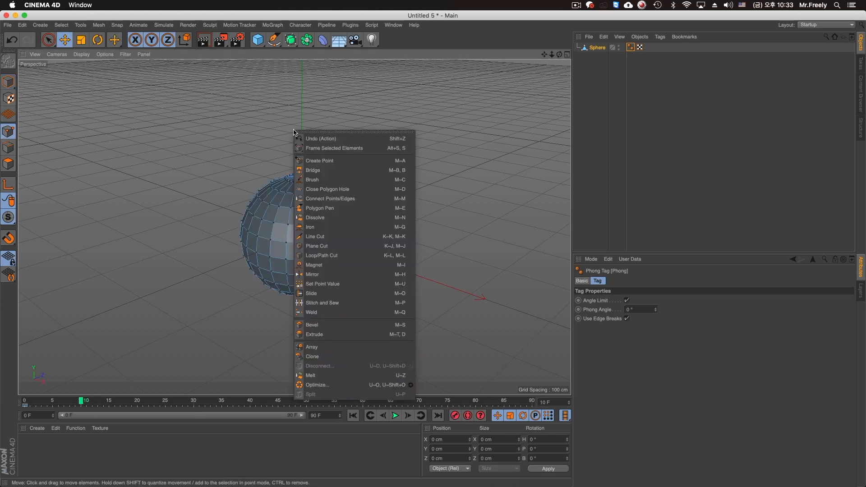
left_click(333, 179)
mouse_move(333, 188)
left_mouse_down()
mouse_move(352, 182)
mouse_move(297, 210)
mouse_move(277, 245)
mouse_move(352, 270)
mouse_move(244, 307)
left_mouse_up()
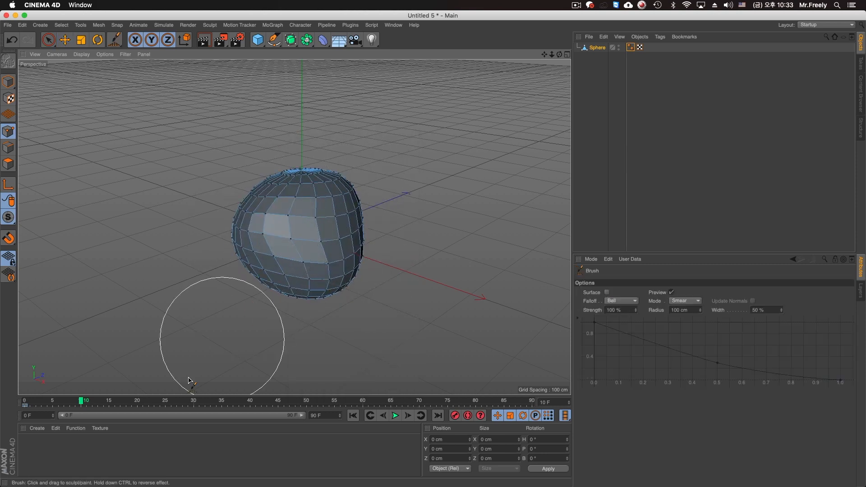
left_click_drag(302, 238, 304, 238)
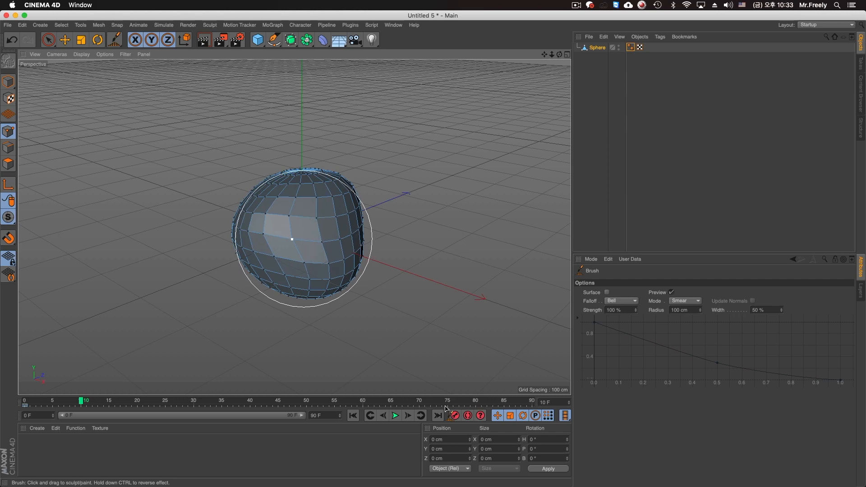
left_click(467, 416)
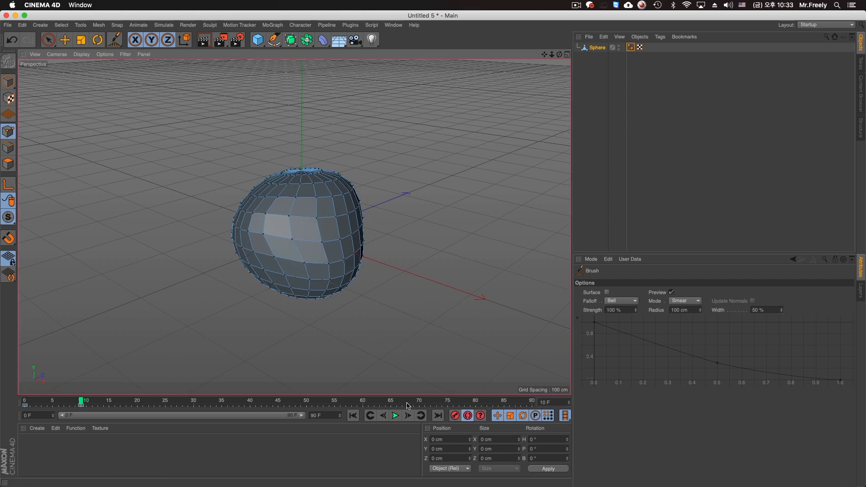
Try copying the sphere's frame 0 keyframe to frame 18, and undo the copy
left_click(116, 403)
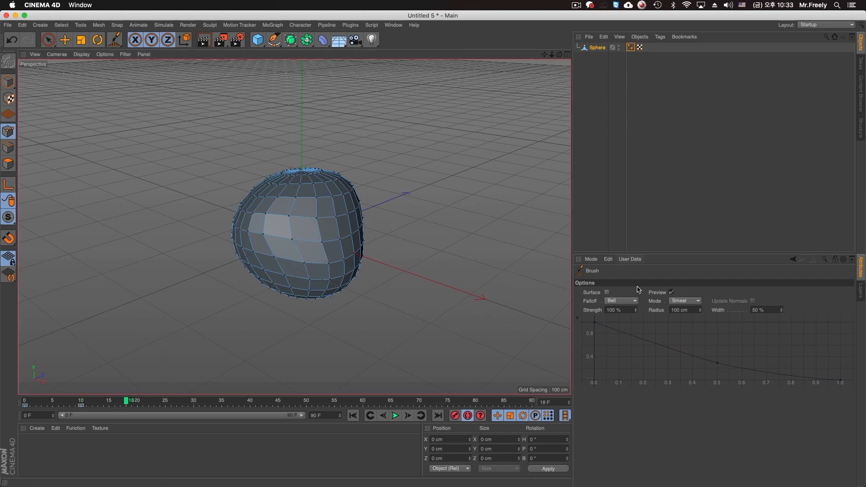
left_click_drag(25, 405, 124, 410, "ctrl")
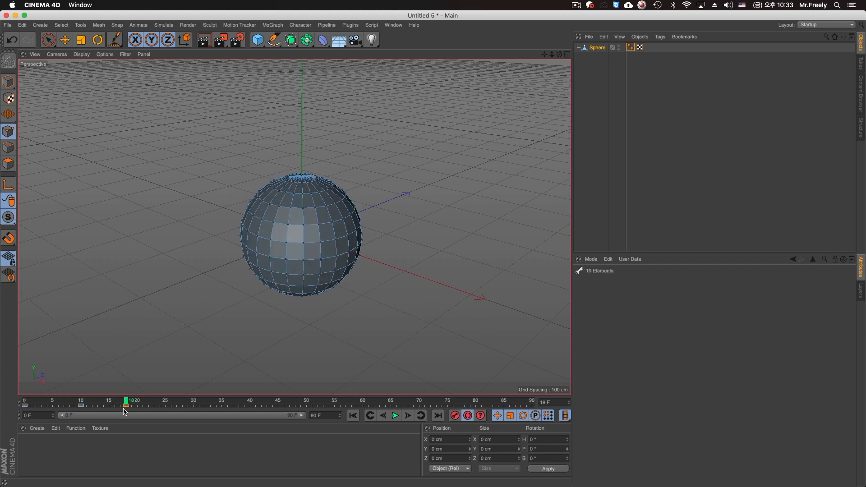
key("super+z")
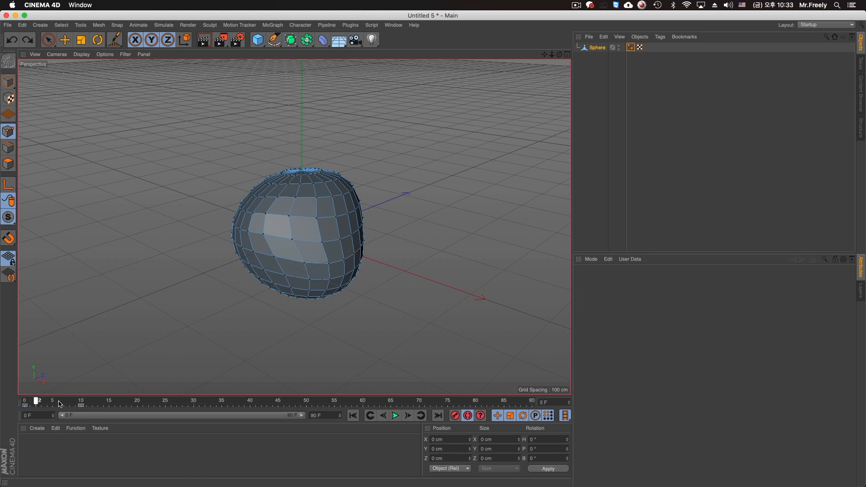
Delete the keyframe at frame 10 and smear the sphere's points with the Brush at frame 13
key("Delete")
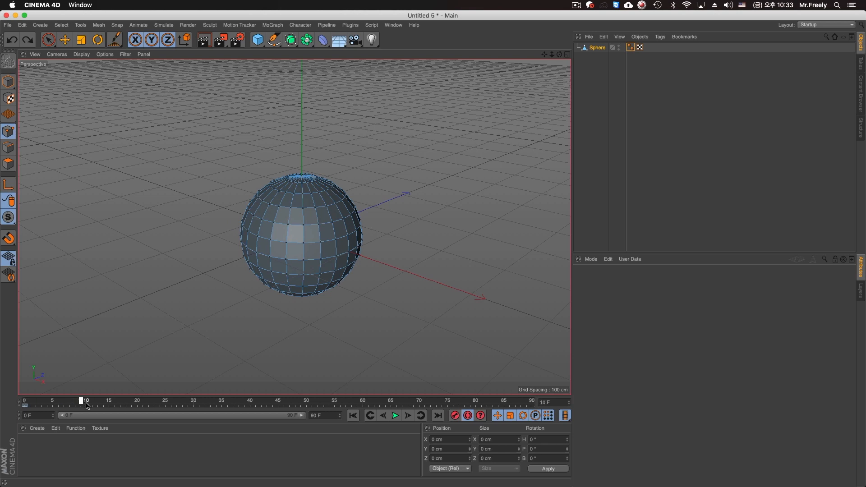
mouse_move(344, 222)
left_mouse_down()
mouse_move(271, 219)
mouse_move(301, 290)
mouse_move(346, 223)
mouse_move(271, 195)
left_mouse_up()
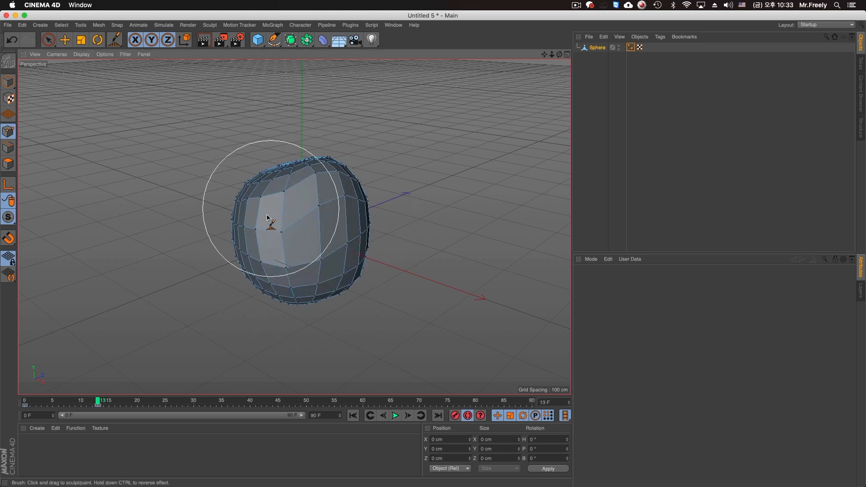
Copy the frame 0 keyframe behind the deformed one, and shift the two keys to frames 8 and 19
left_click(27, 407)
left_click_drag(152, 407, 210, 408)
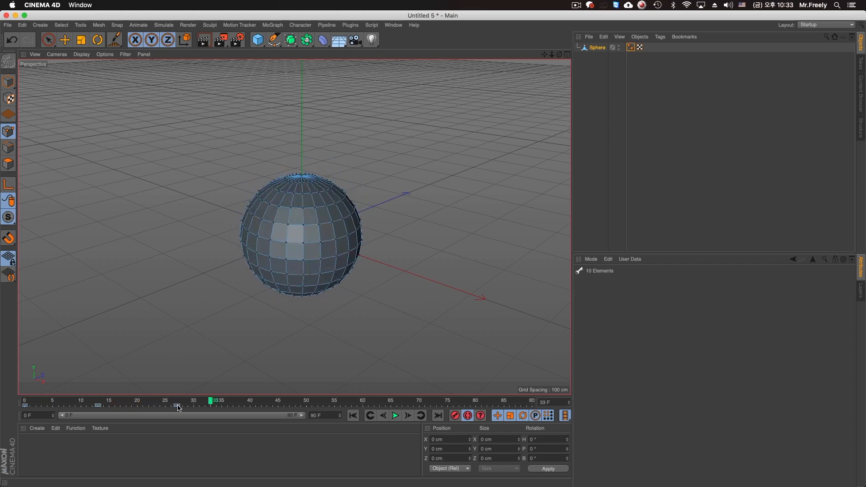
left_click_drag(99, 406, 70, 406)
Play the sphere's point-level animation from the first frame and stop it
left_click(353, 416)
left_click(396, 416)
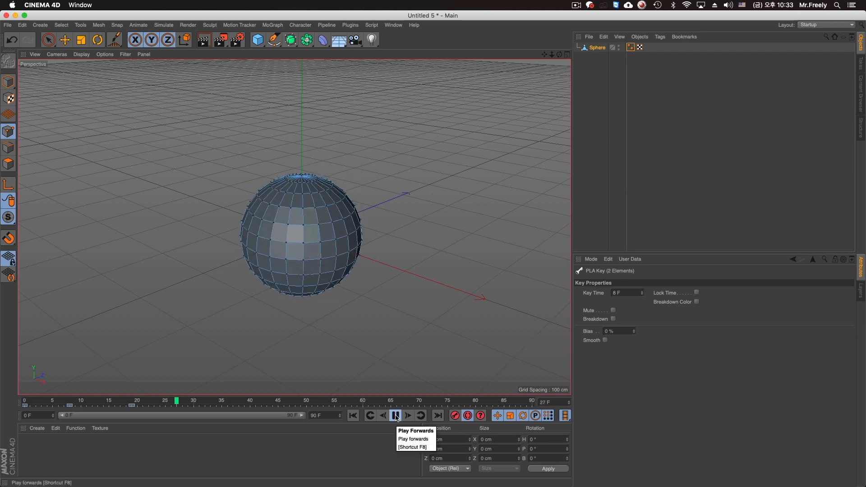
left_click(396, 415)
At frame 29, key the sphere and deform its points at frame 39 range using the Brush in Surface mode with a 30 cm radius
left_click(189, 403)
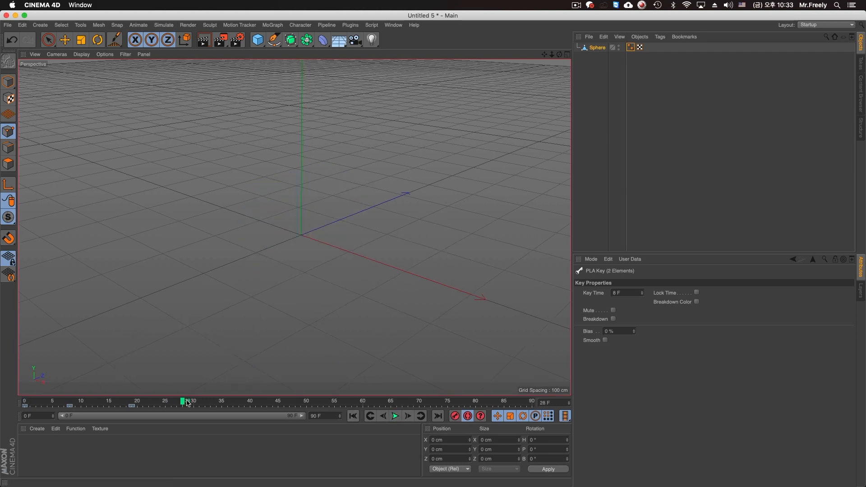
left_click(189, 402)
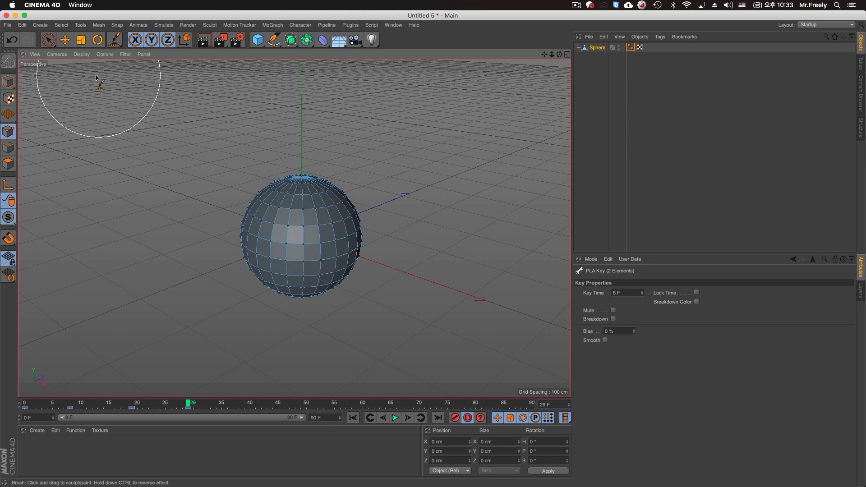
left_click(115, 40)
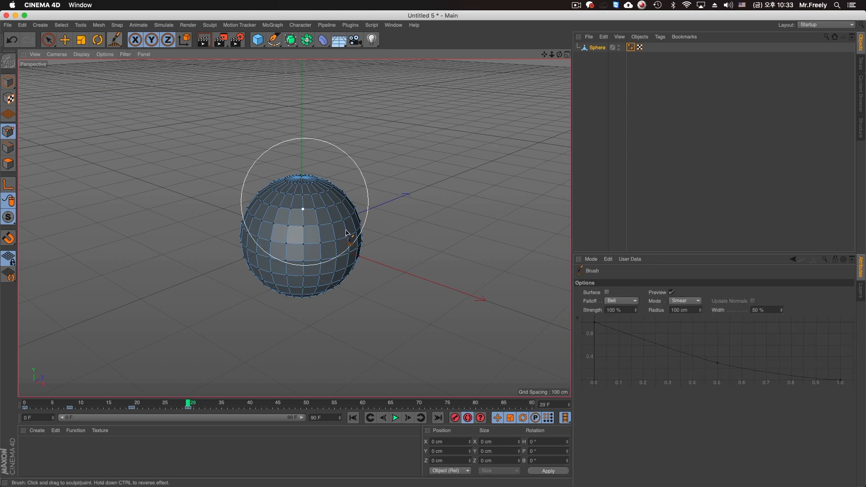
left_click(684, 301)
left_click(692, 328)
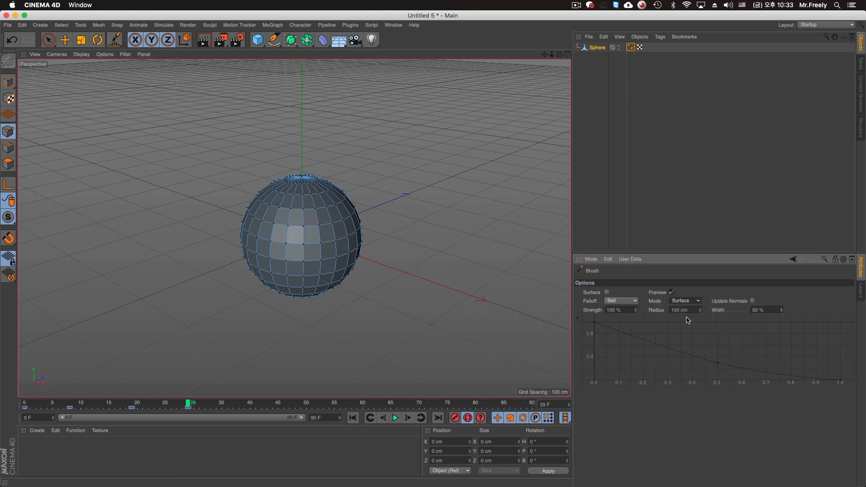
left_click(691, 311)
mouse_move(336, 184)
left_mouse_down()
mouse_move(300, 178)
mouse_move(246, 218)
mouse_move(303, 285)
mouse_move(394, 162)
mouse_move(367, 253)
mouse_move(334, 273)
mouse_move(273, 199)
mouse_move(353, 213)
left_mouse_up()
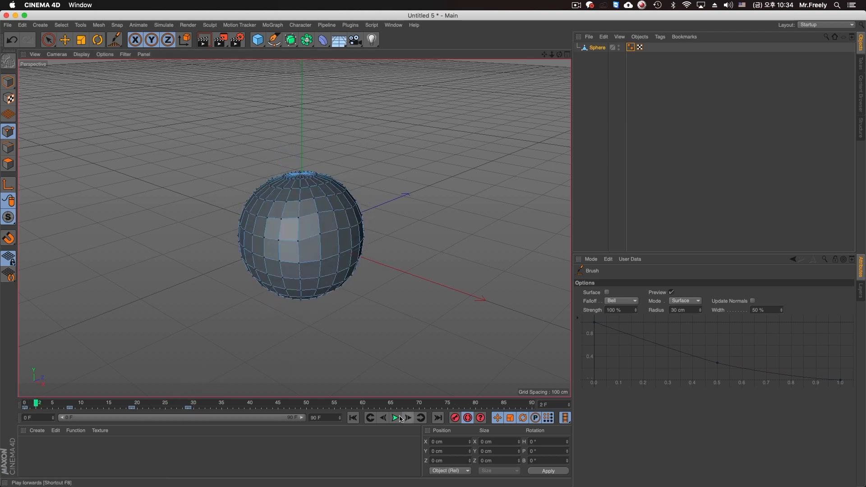
Play the animation up to frame 39 and copy the frame 0 keyframe to frame 39
left_click(401, 419)
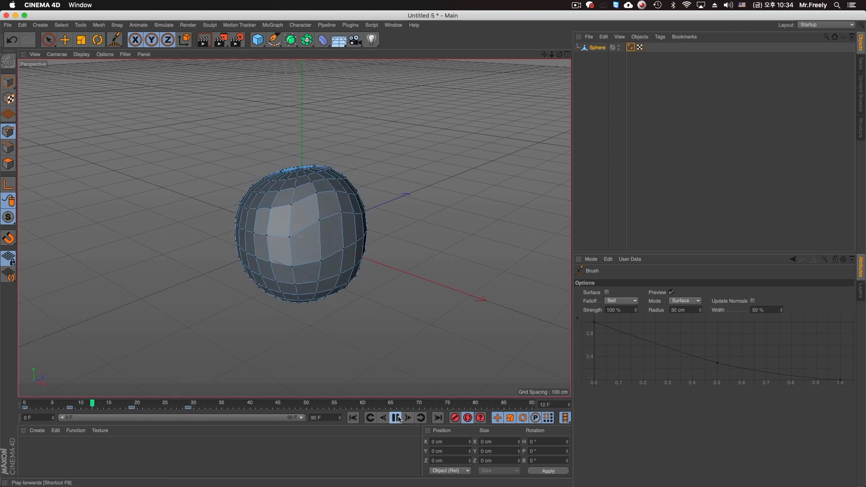
left_click(401, 419)
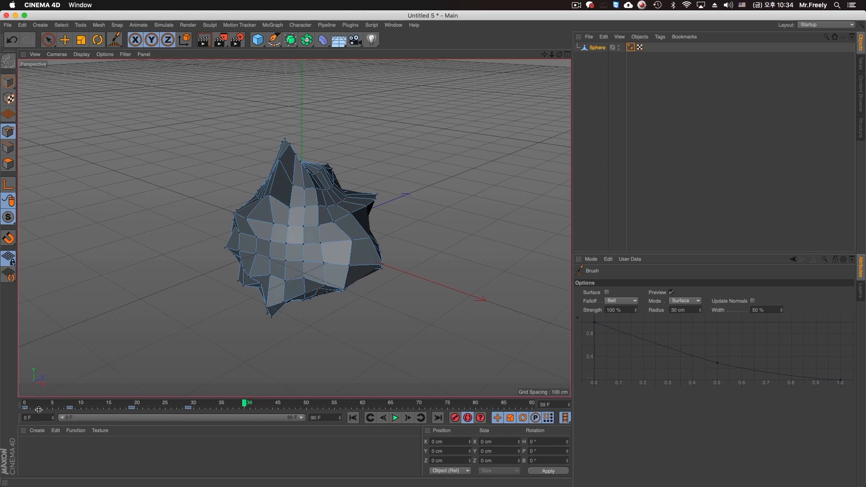
left_click_drag(25, 408, 246, 409, "ctrl")
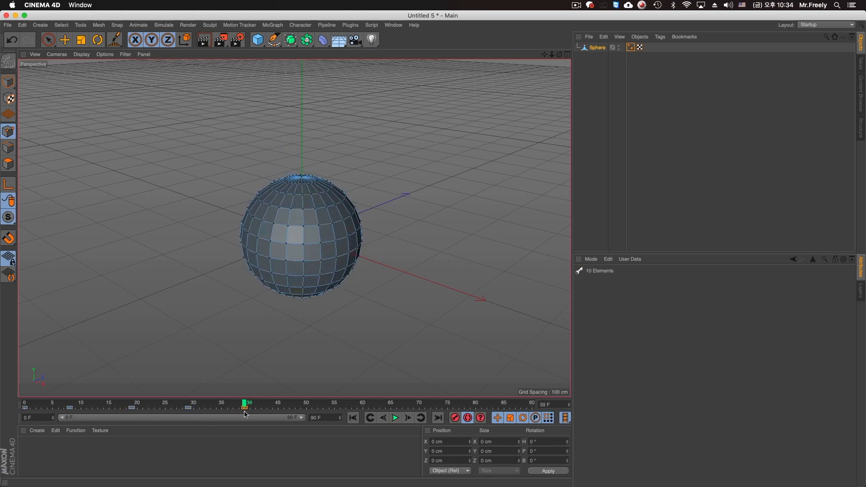
Play the extended point-level animation from the first frame and stop it
left_click(353, 418)
left_click(395, 418)
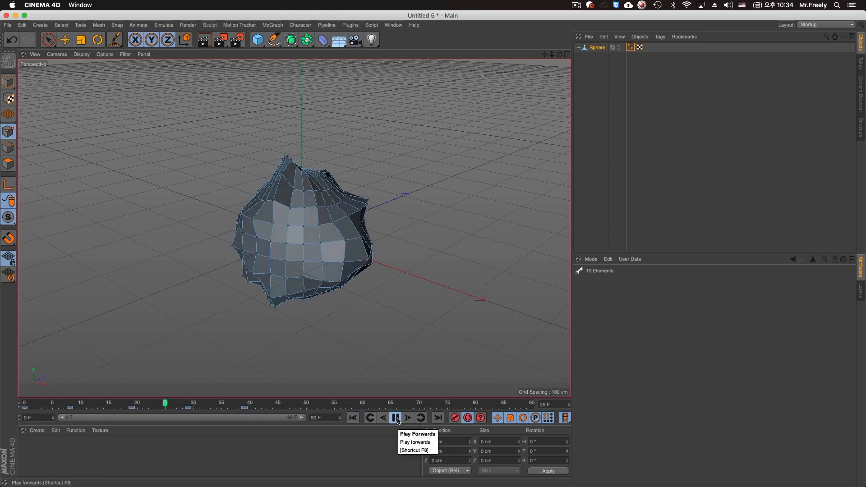
left_click(395, 417)
Switch to Model mode, select the sphere and add a Delay effector to it
left_click(65, 40)
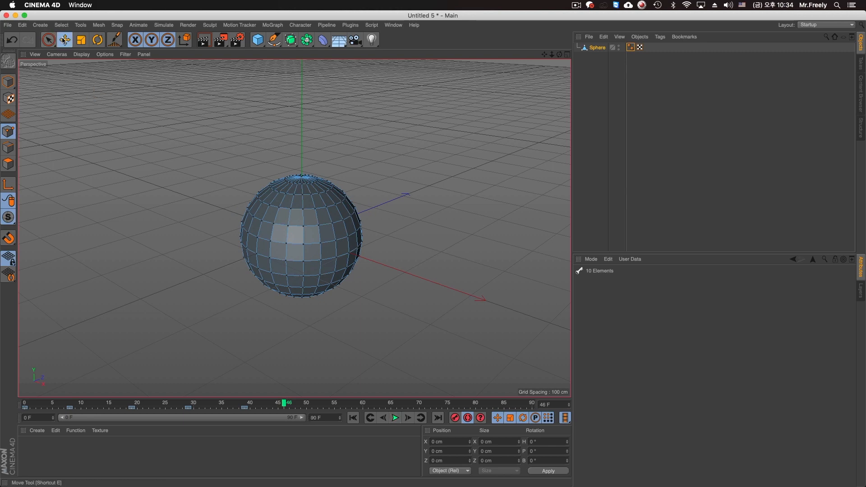
left_click(10, 82)
left_click(604, 64)
left_click(597, 48)
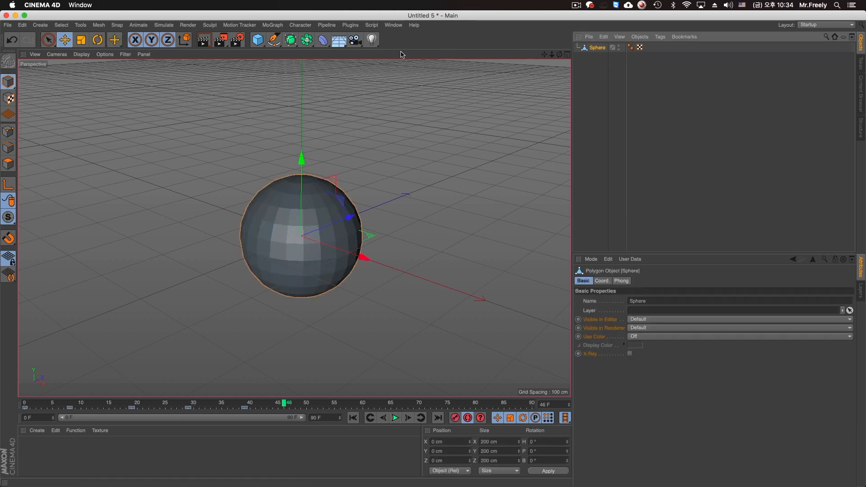
left_click(273, 26)
mouse_move(283, 43)
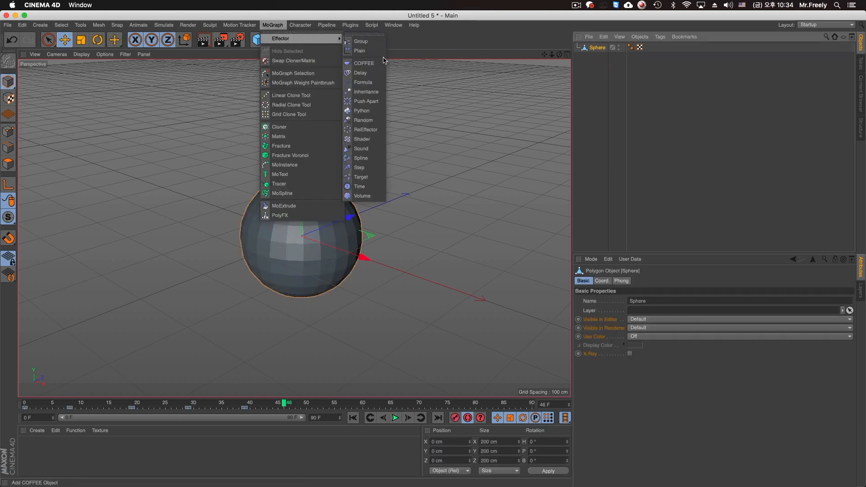
left_click(376, 73)
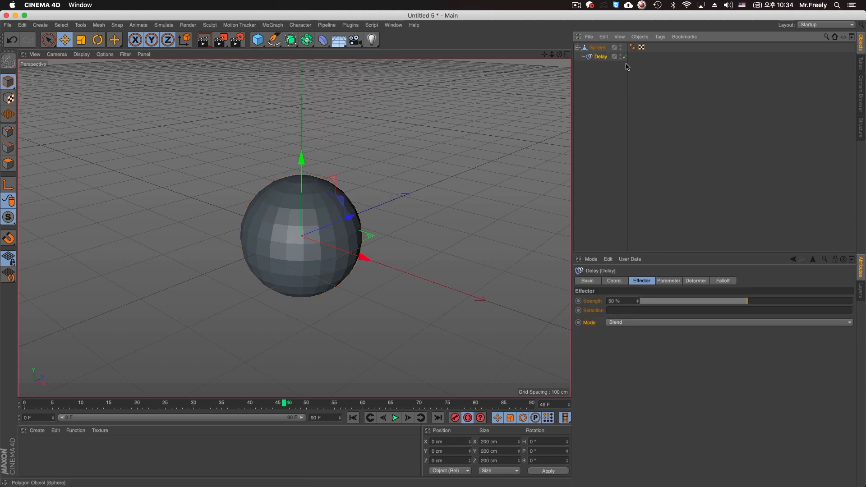
Keep the Delay effector in Blend mode, set its strength to 62 % and its deformation to Point
left_click(656, 323)
left_click(746, 364)
left_click(772, 302)
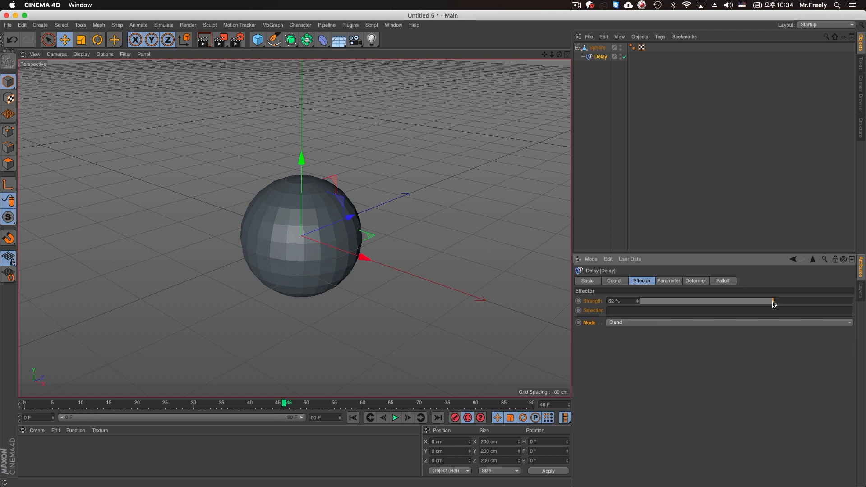
left_click(696, 280)
left_click(630, 300)
left_click(630, 329)
Delete the animation track from the Delay effector's Deformation parameter
right_click(593, 305)
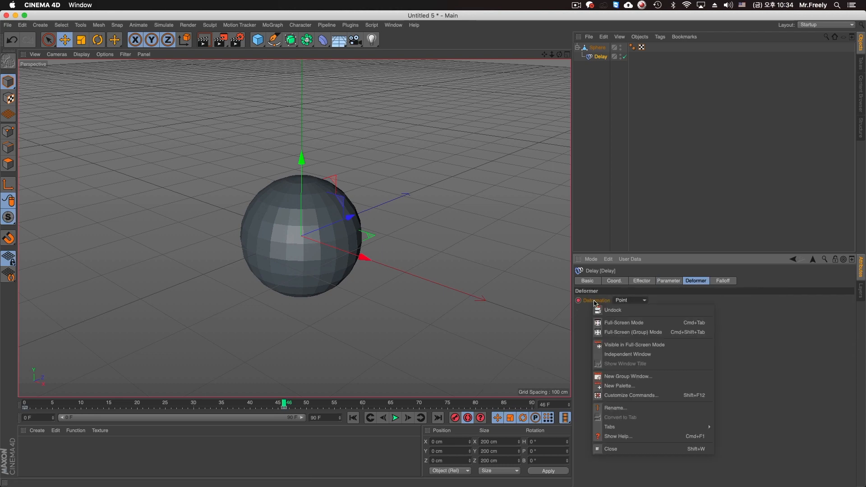
key("Escape")
right_click(598, 303)
mouse_move(631, 308)
left_click(686, 377)
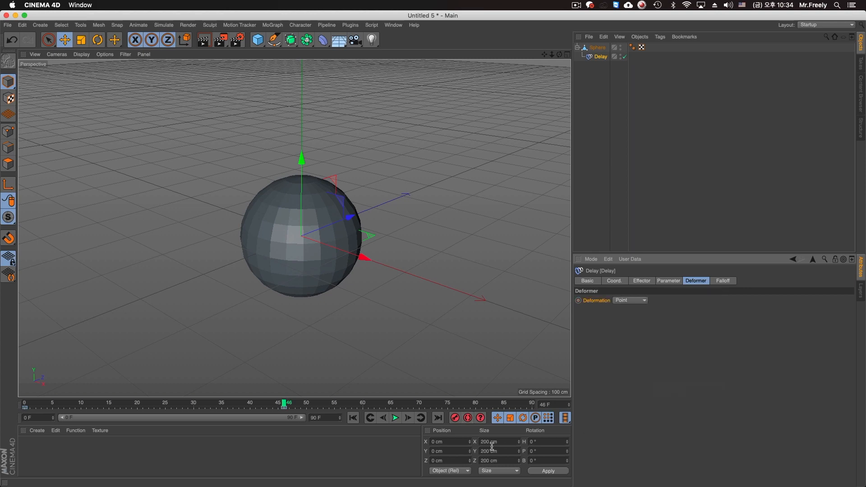
Play the sphere's animation with the Point deformation from the first frame and stop it
left_click(353, 418)
left_click(395, 418)
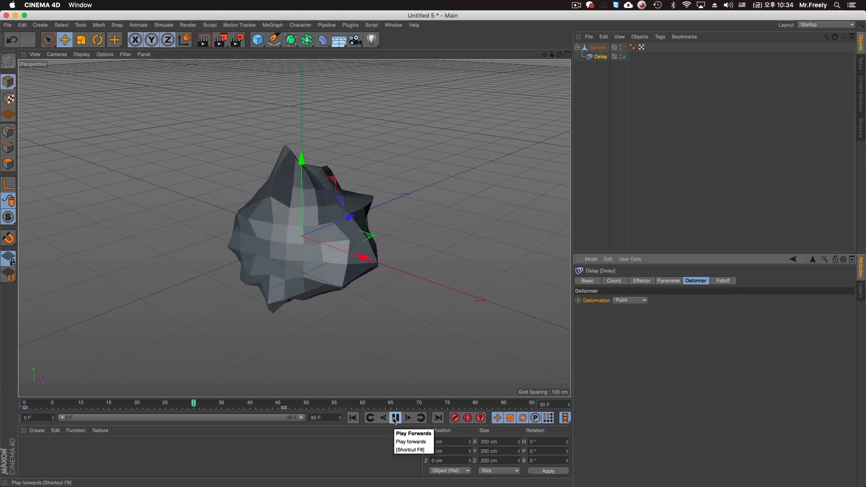
left_click(396, 418)
Raise the Delay effector's strength to 88 % and delete the Strength parameter's animation track
left_click(649, 283)
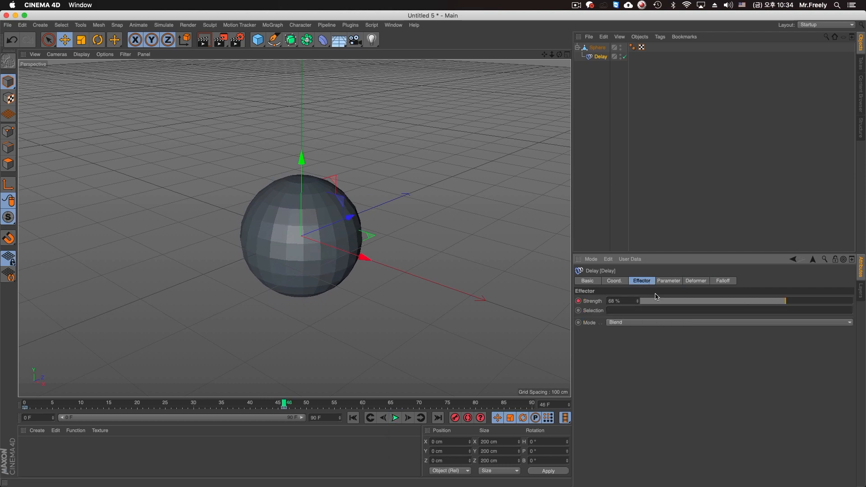
right_click(591, 300)
mouse_move(614, 305)
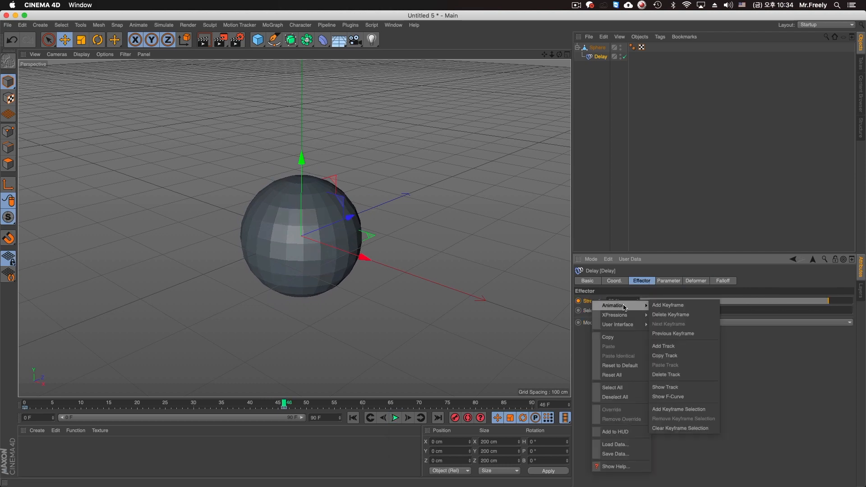
left_click(677, 374)
Play the sphere's animation in Blend mode at 88 % strength and stop it
left_click(354, 418)
left_click(395, 418)
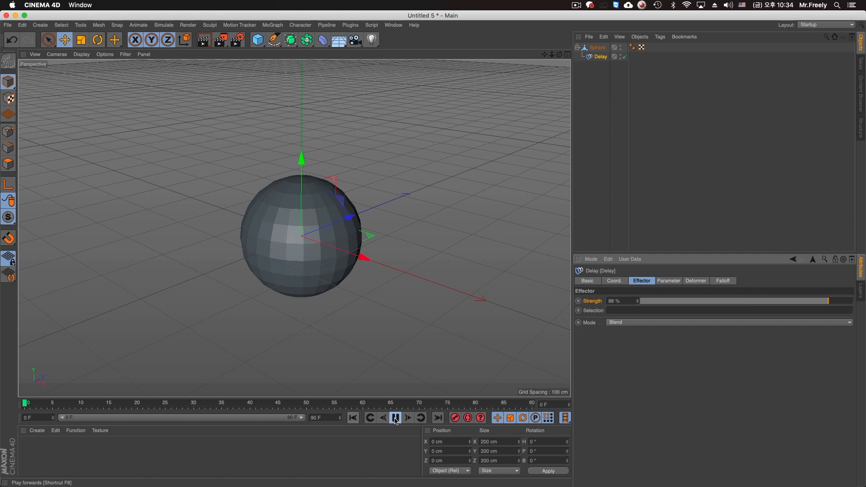
left_click(395, 418)
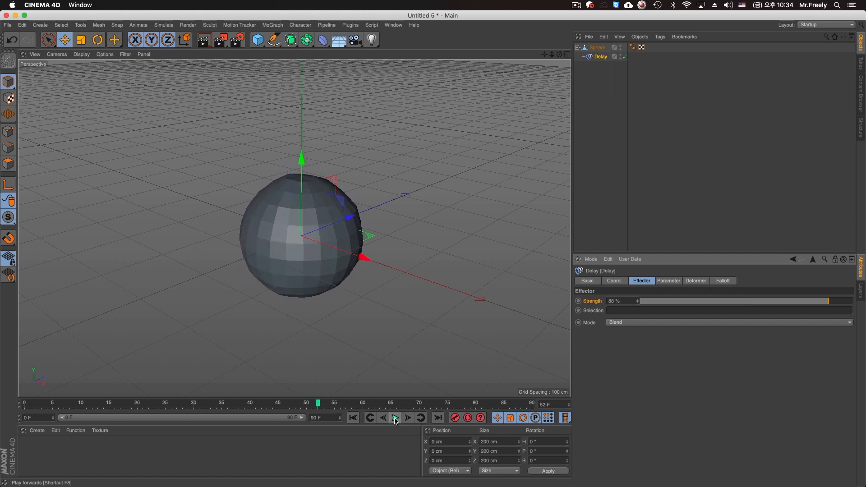
Set the Delay effector's mode to Spring and play the animation from the first frame
left_click(622, 323)
left_click(625, 350)
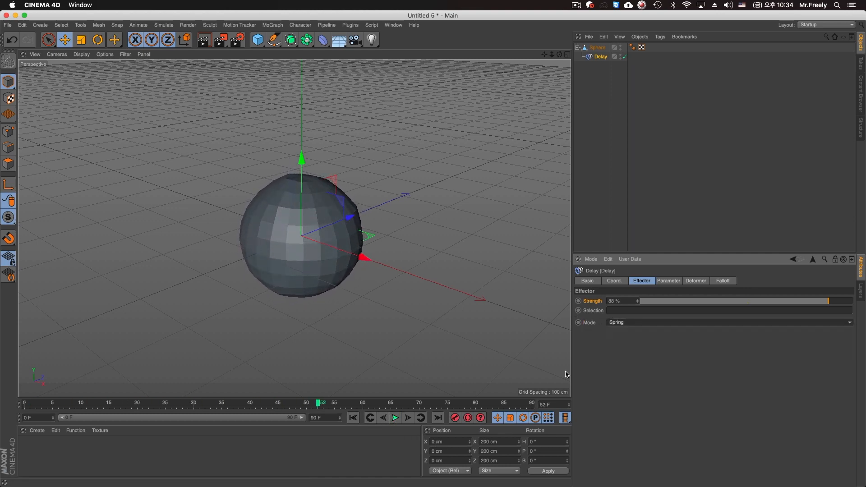
left_click(353, 418)
left_click(395, 418)
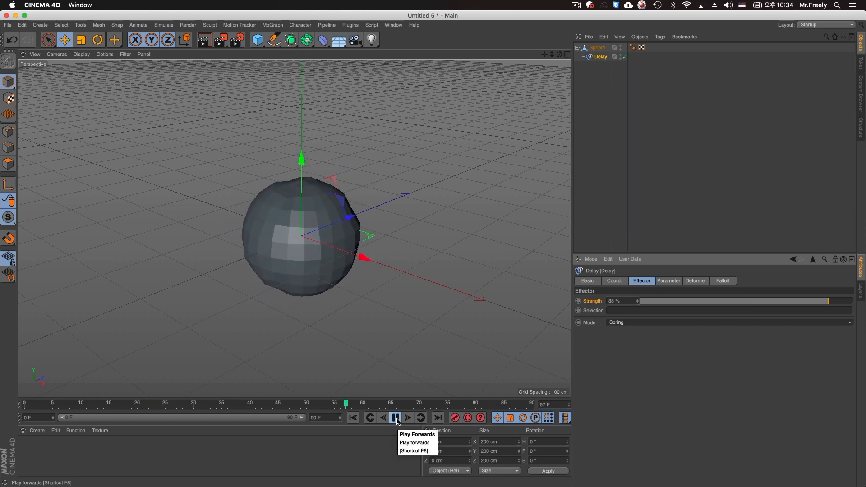
left_click(396, 419)
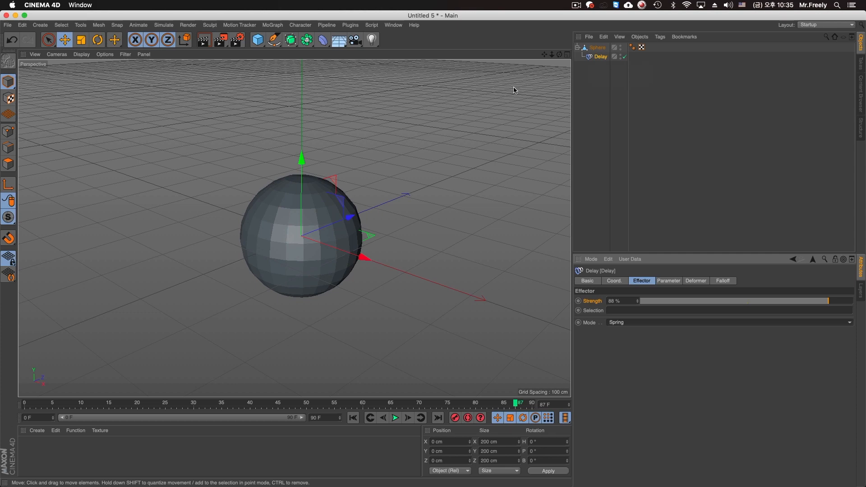
Replay the sphere's Spring-mode animation twice to examine how the points settle
left_click(395, 418)
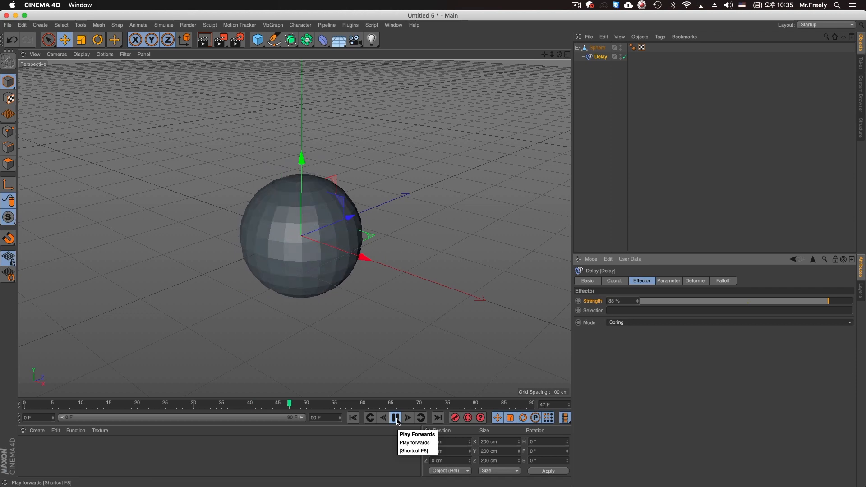
left_click(395, 418)
left_click(322, 43)
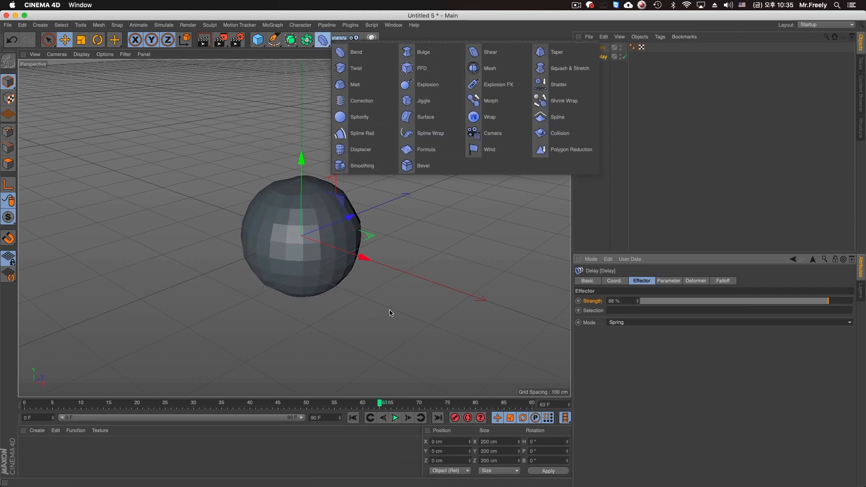
left_click(355, 420)
left_click(395, 419)
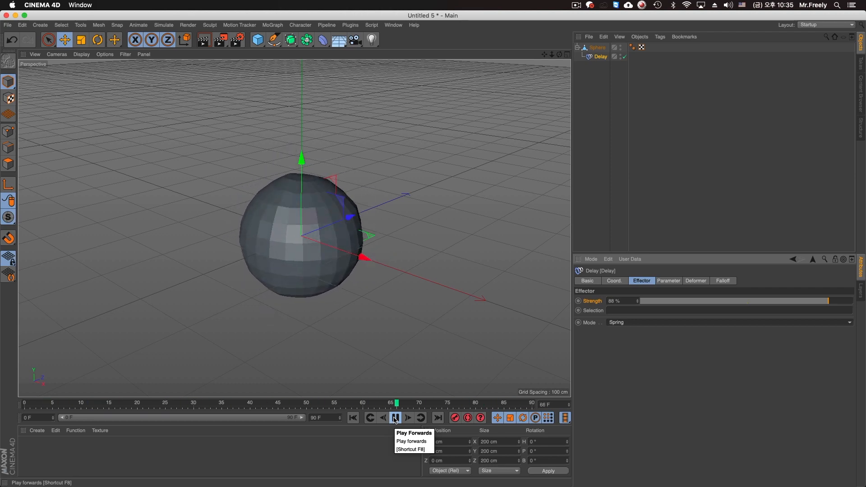
left_click(395, 418)
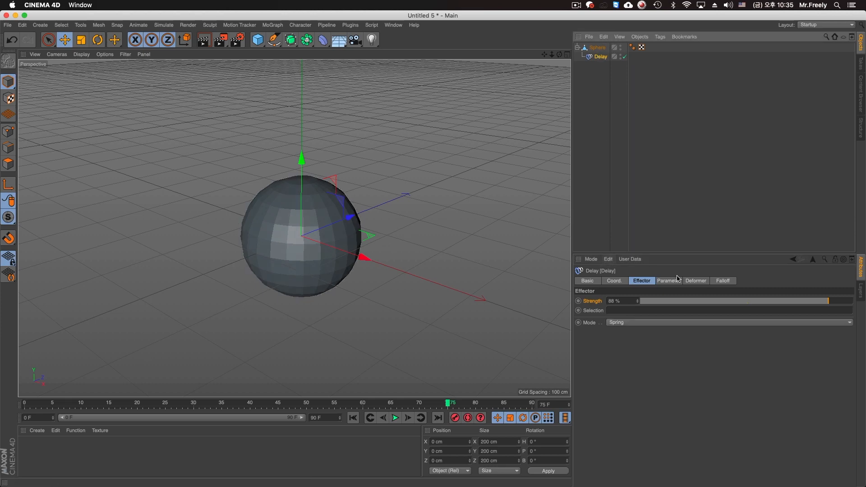
Check the Delay effector's Deformation option and replay the animation from the first frame
left_click(696, 281)
left_click(631, 300)
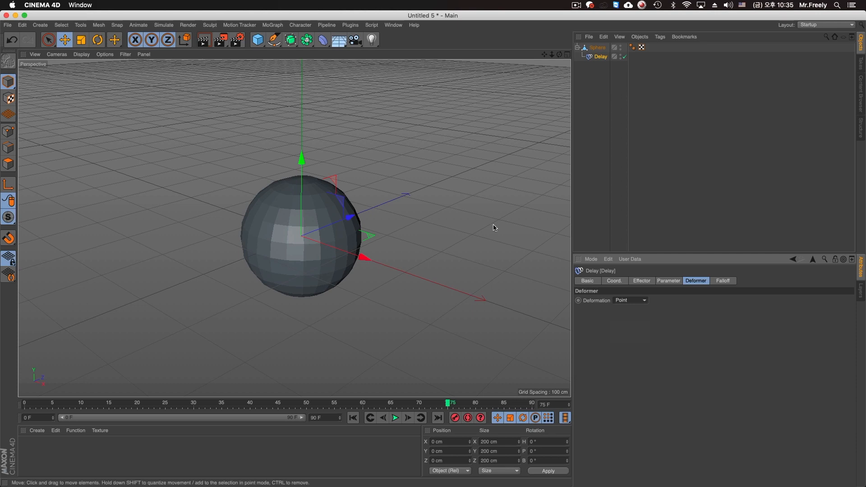
left_click(353, 417)
left_click(394, 417)
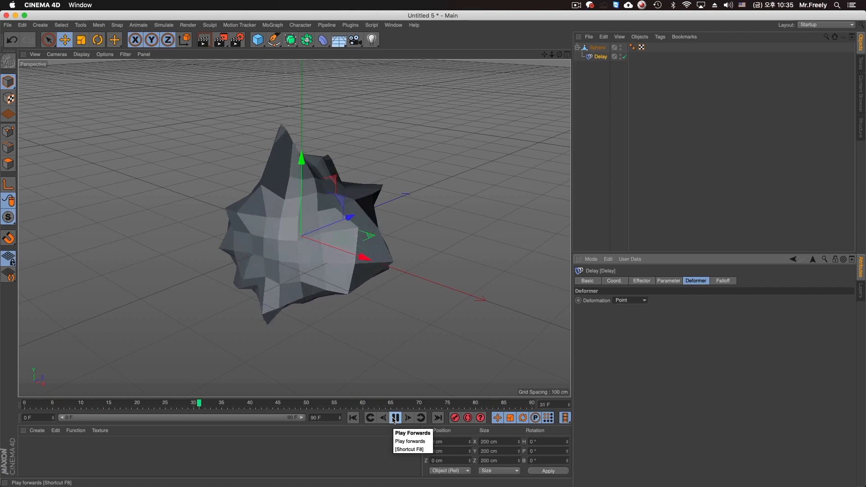
left_click(394, 418)
left_click(272, 25)
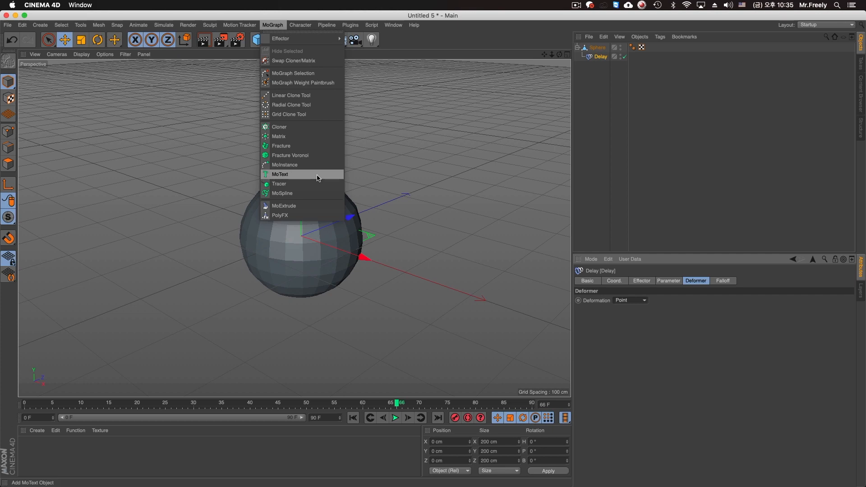
mouse_move(325, 38)
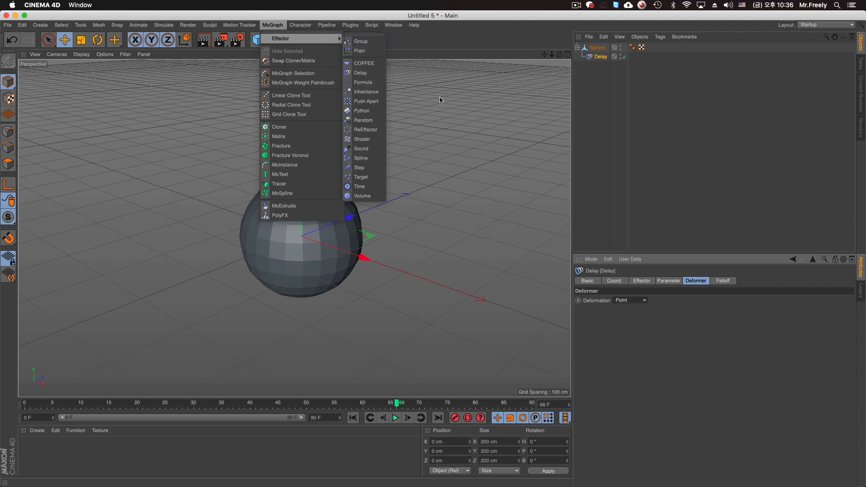
left_click(598, 159)
left_click(314, 258)
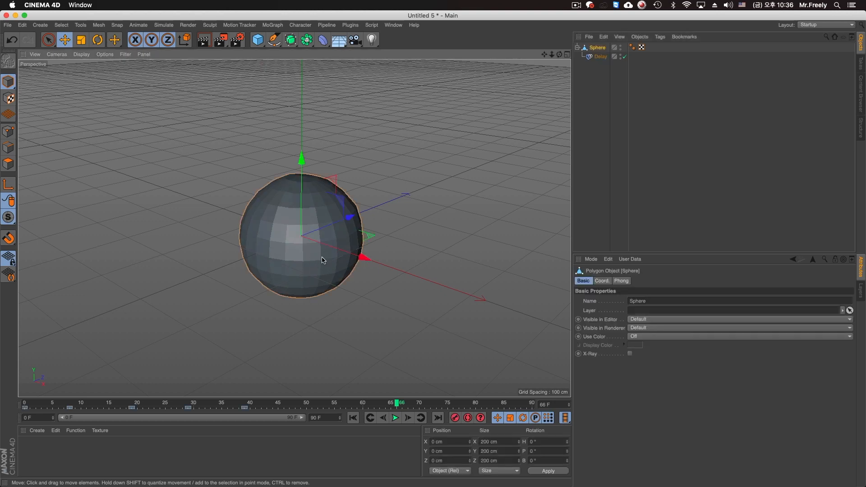
left_click(600, 57)
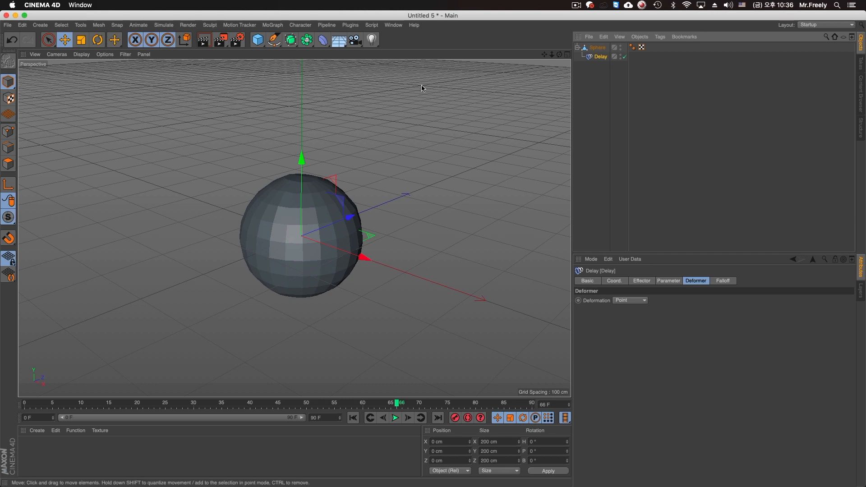
Switch to the open Modular Animal.c4d project
left_click(394, 25)
left_click(421, 255)
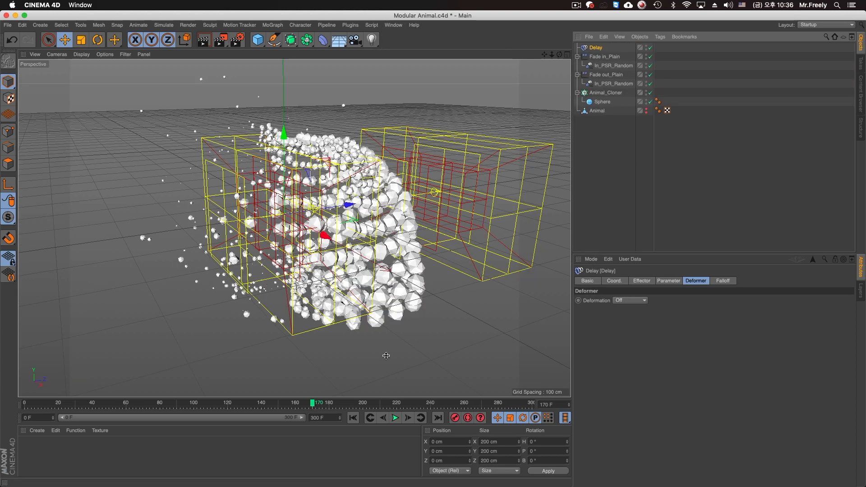
Review the Delay effector's Transform and Mode settings and scrub the cloned head's animation to frame 121
left_click(660, 282)
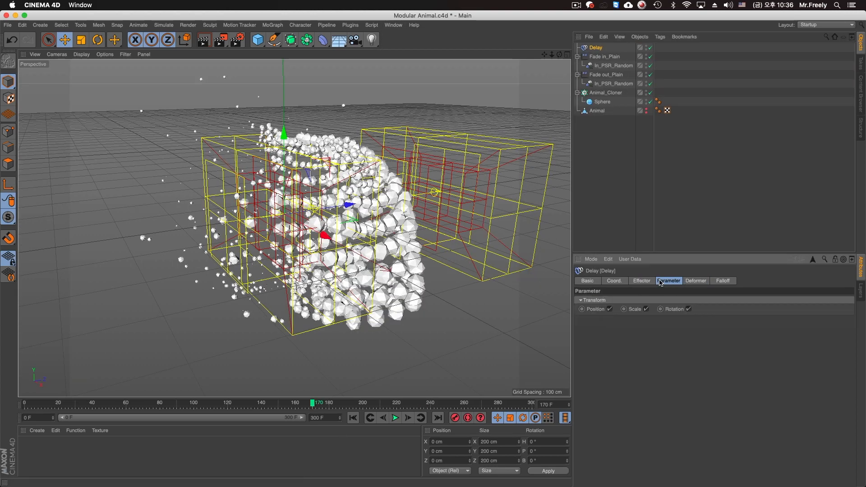
left_click(642, 281)
left_click(628, 323)
left_click(355, 404)
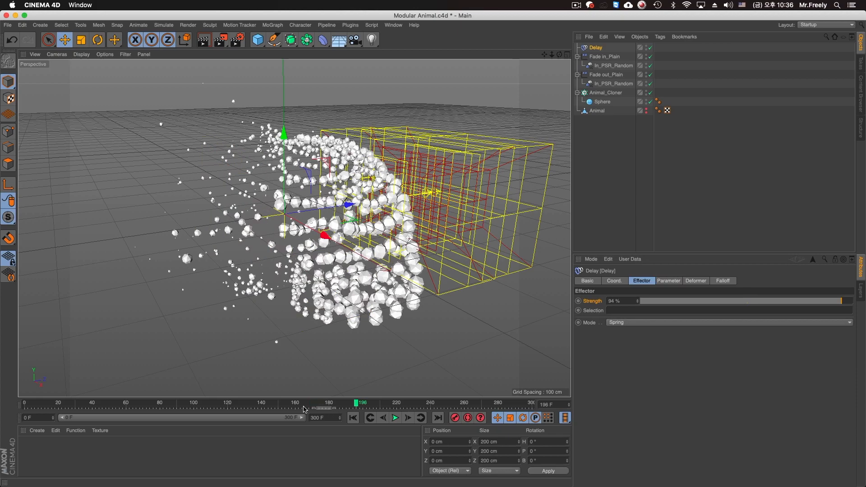
left_click_drag(141, 410, 230, 405)
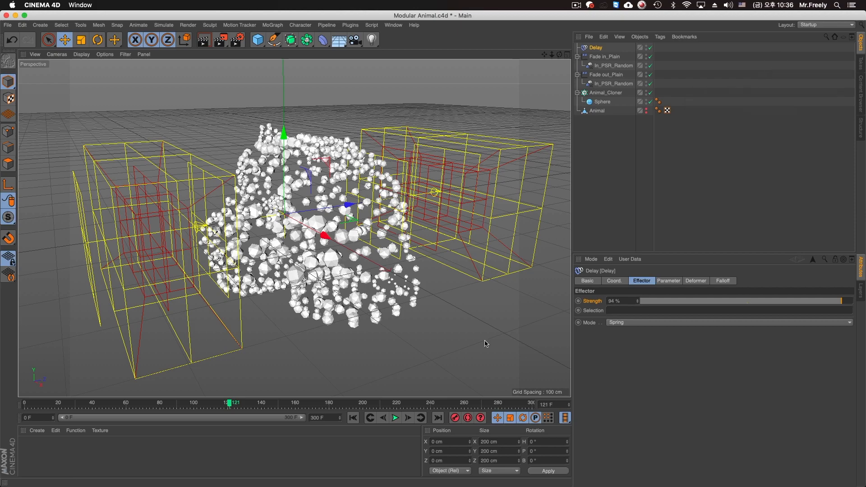
Scrub the animation to frame 225, return to the first frame and play it in Spring mode to frame 92
left_click(354, 420)
left_click_drag(359, 407, 406, 409)
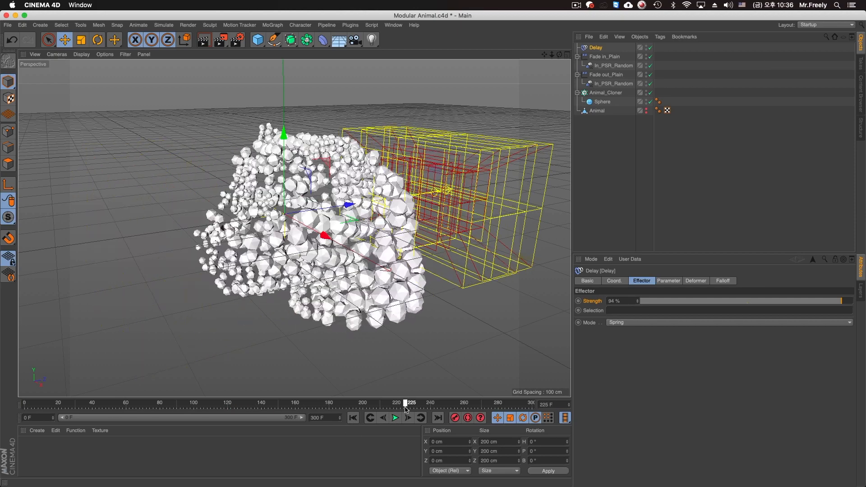
left_click(354, 420)
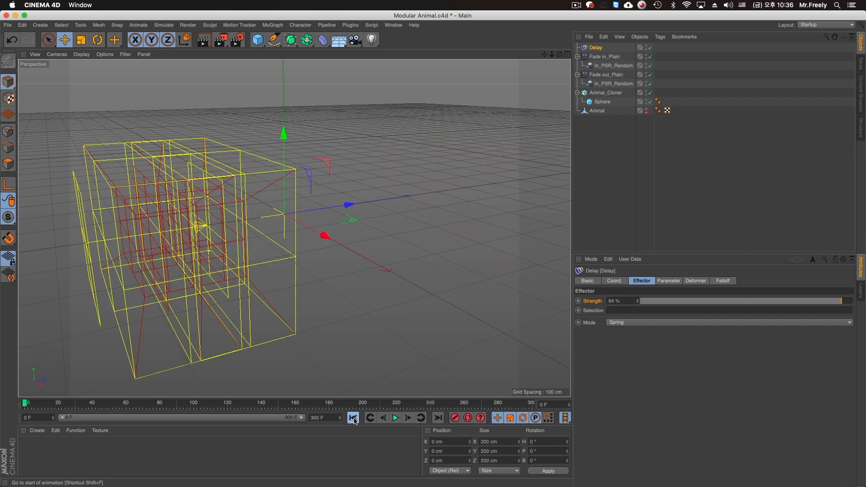
left_click(395, 418)
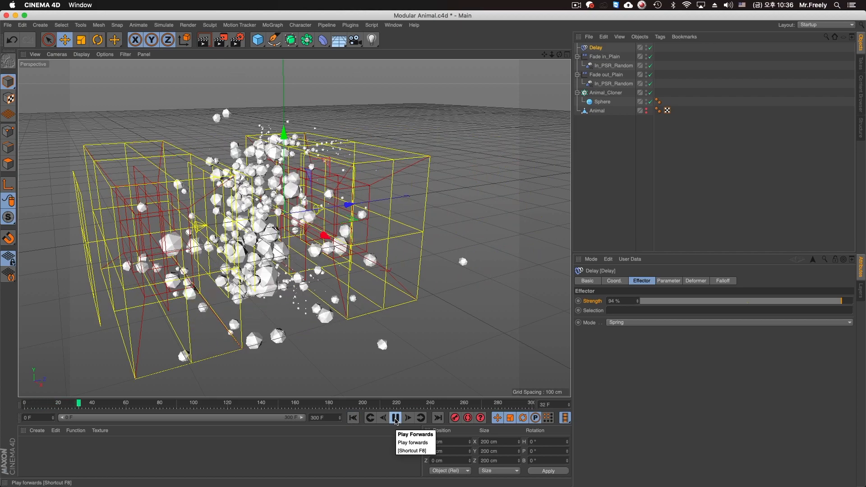
left_click(396, 418)
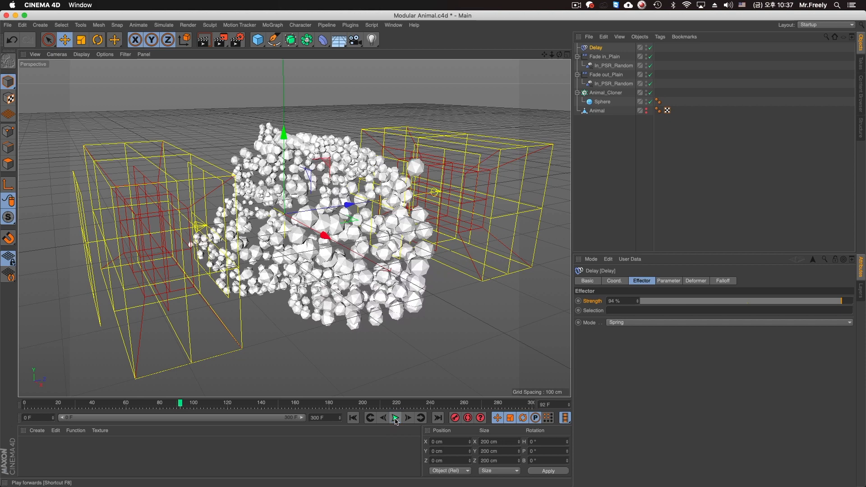
Vary the Strength of Fade in_Plain's In_PSR_Random effector with Delay enabled and disabled, ending at 100% with Delay enabled
left_click(614, 66)
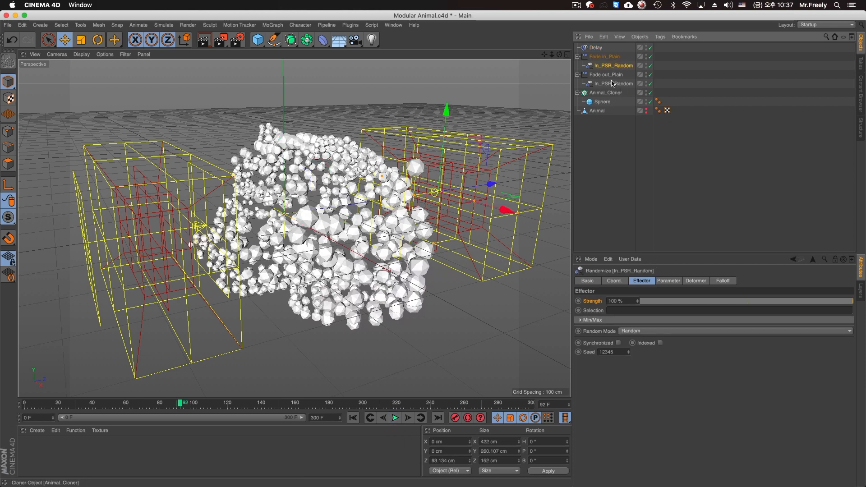
left_click_drag(663, 302, 853, 305)
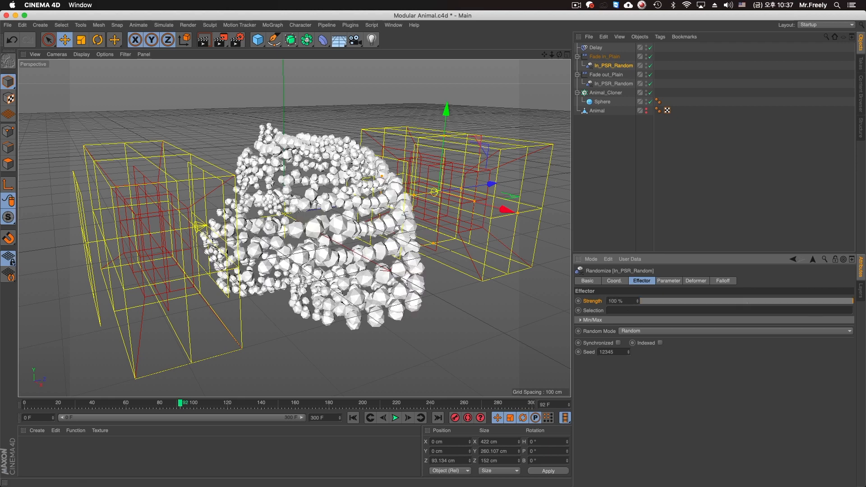
left_click(650, 47)
left_click_drag(698, 302, 830, 308)
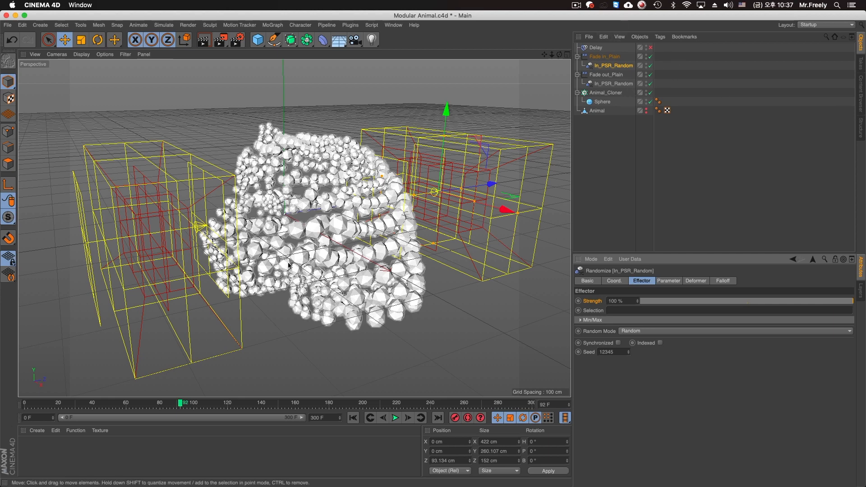
left_click(650, 48)
Add a Random effector to Animal_Cloner and scrub the animation to frame 197
left_click(605, 92)
left_click(272, 25)
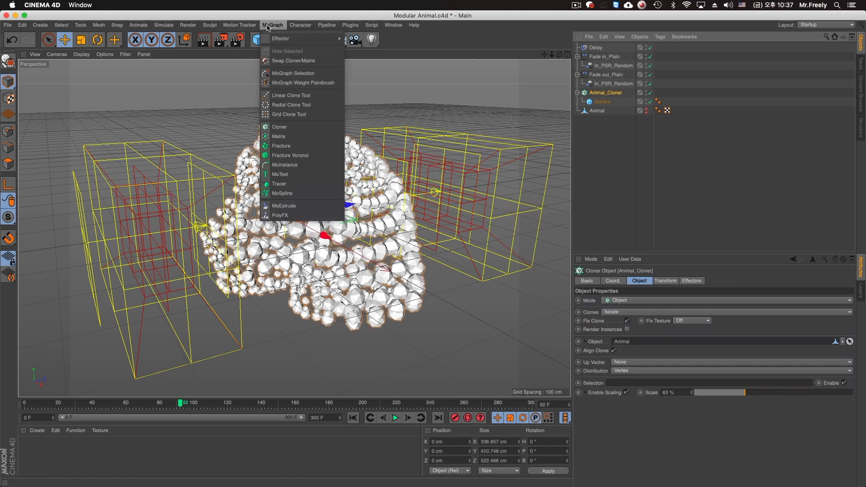
mouse_move(311, 36)
left_click(368, 111)
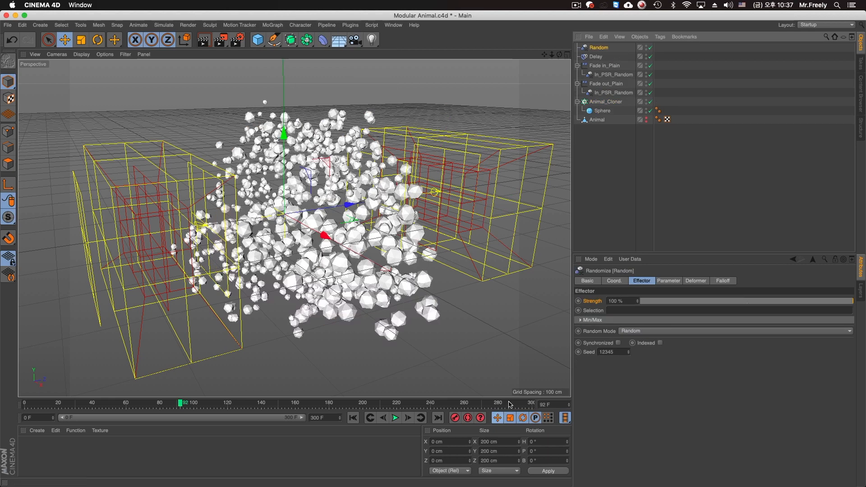
left_click_drag(180, 403, 358, 414)
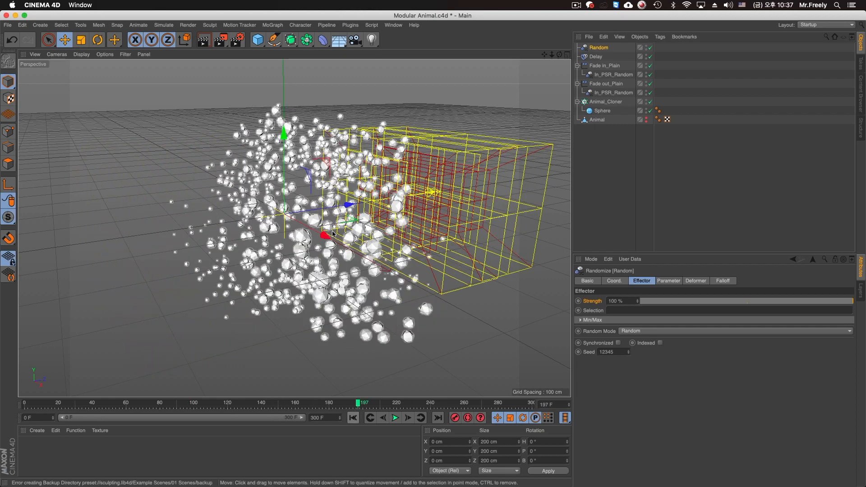
Compare the scattered clones with Delay disabled, then delete the added Random effector and re-enable Delay
left_click(651, 56)
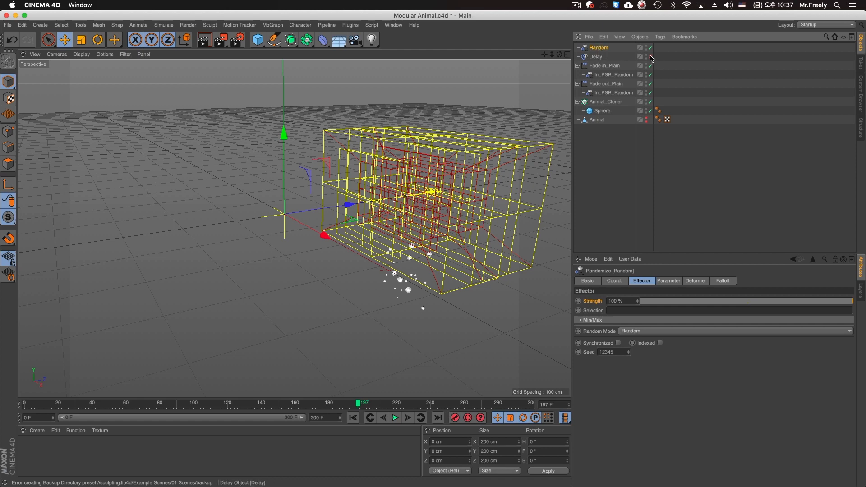
left_click_drag(226, 405, 188, 405)
key("Delete")
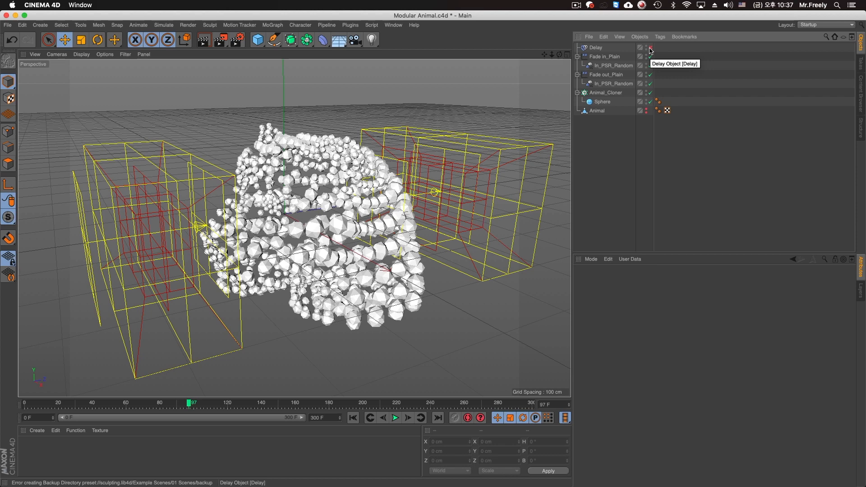
left_click(649, 47)
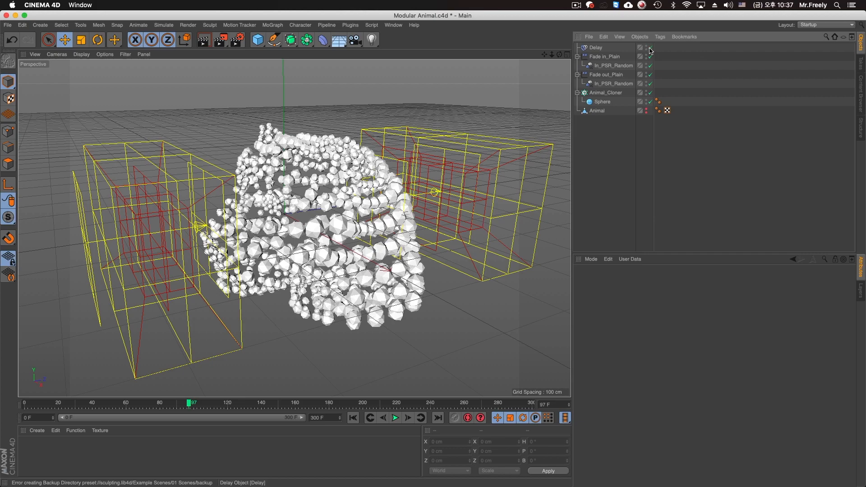
Play the cloned head's Delay animation onward, then replay it from the first frame to frame 133
left_click(373, 420)
left_click(395, 418)
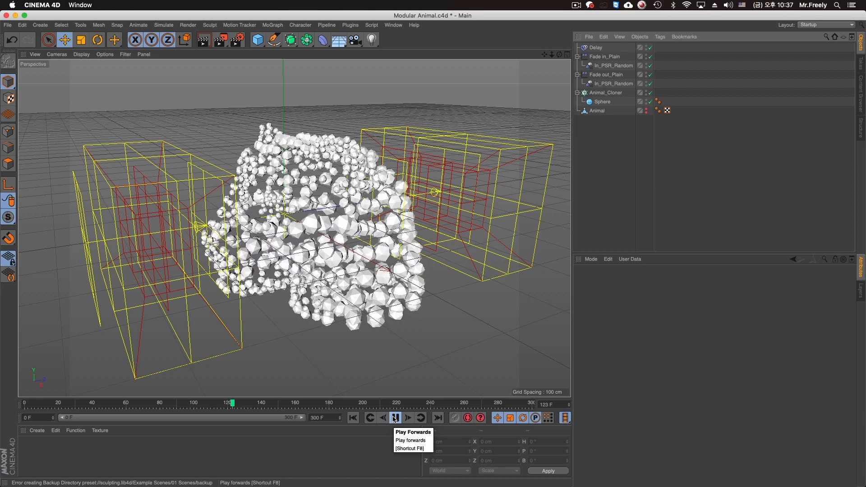
left_click(395, 418)
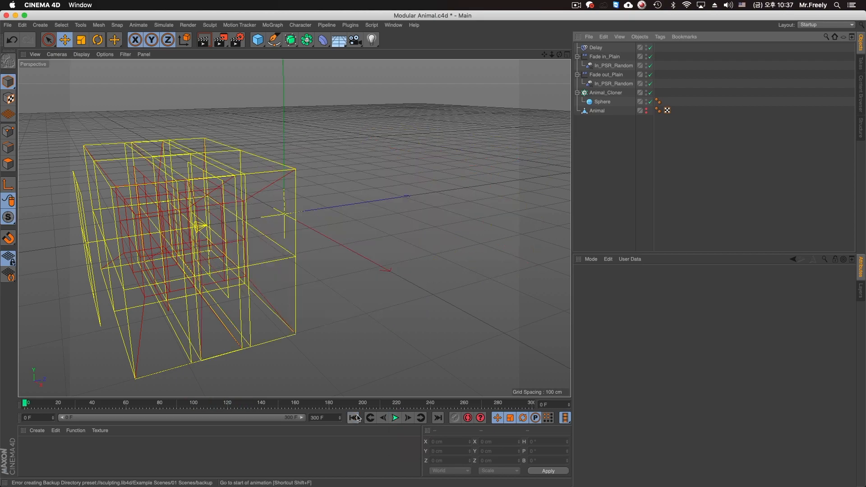
left_click(396, 418)
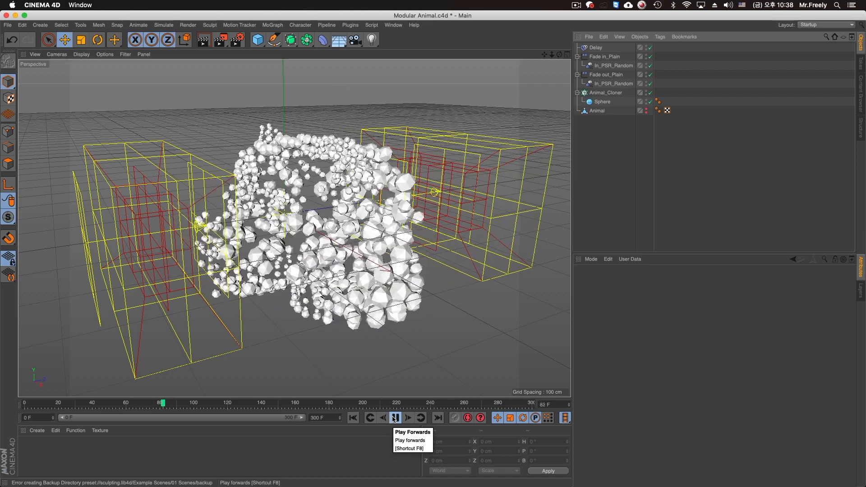
left_click(394, 419)
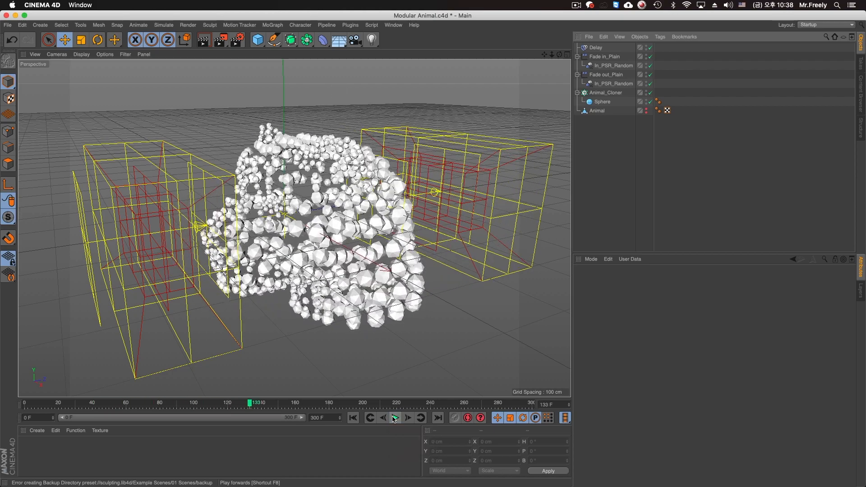
Replay the animation twice from the first frame, pausing midway to examine how the clones spring into the head shape
left_click(354, 419)
left_click(396, 421)
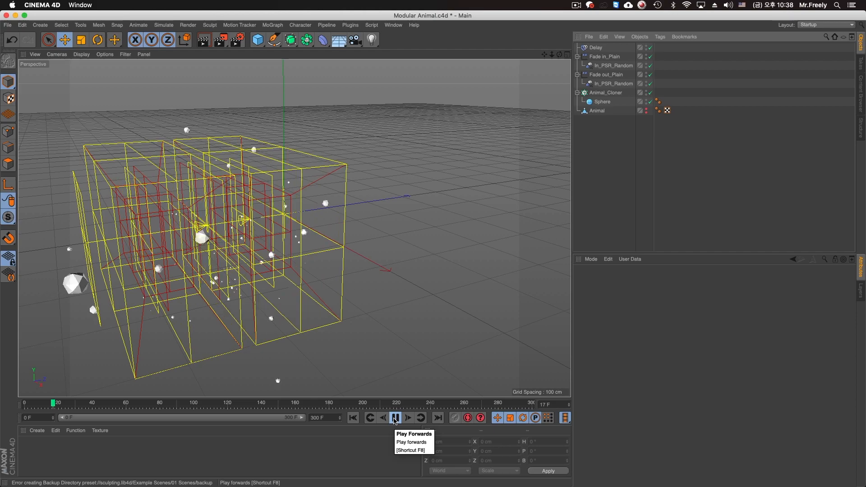
left_click(395, 419)
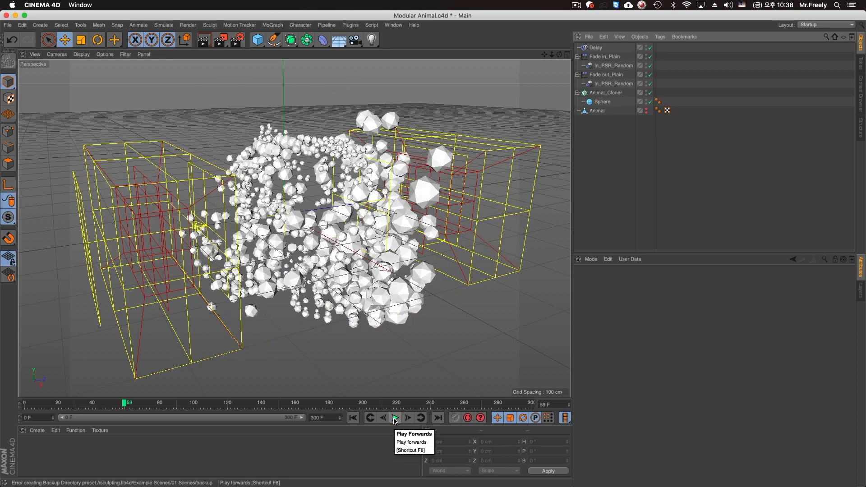
left_click(395, 420)
left_click(395, 419)
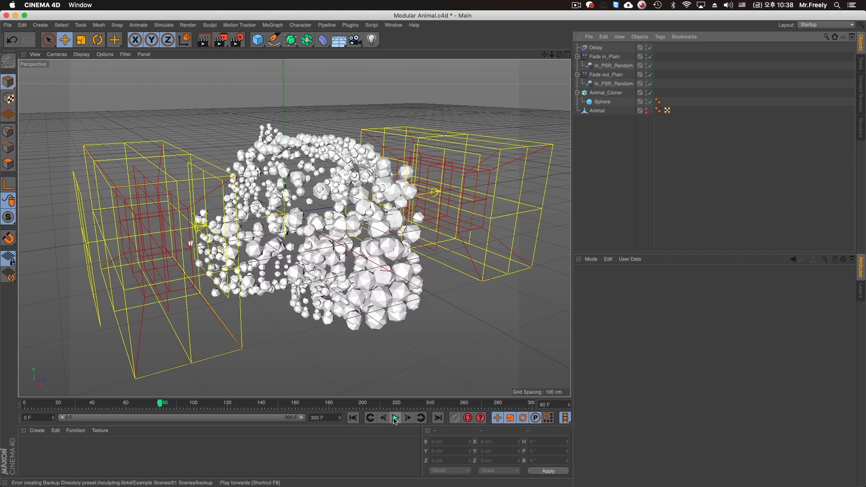
left_click(353, 419)
left_click(395, 419)
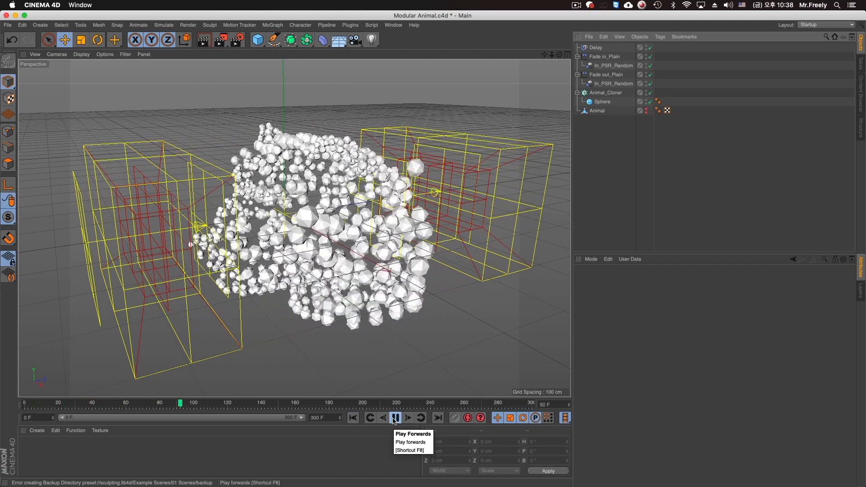
left_click(395, 419)
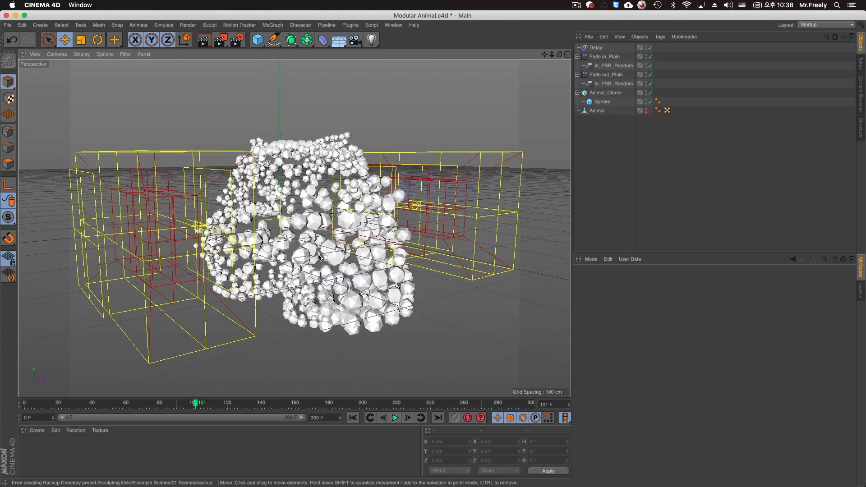